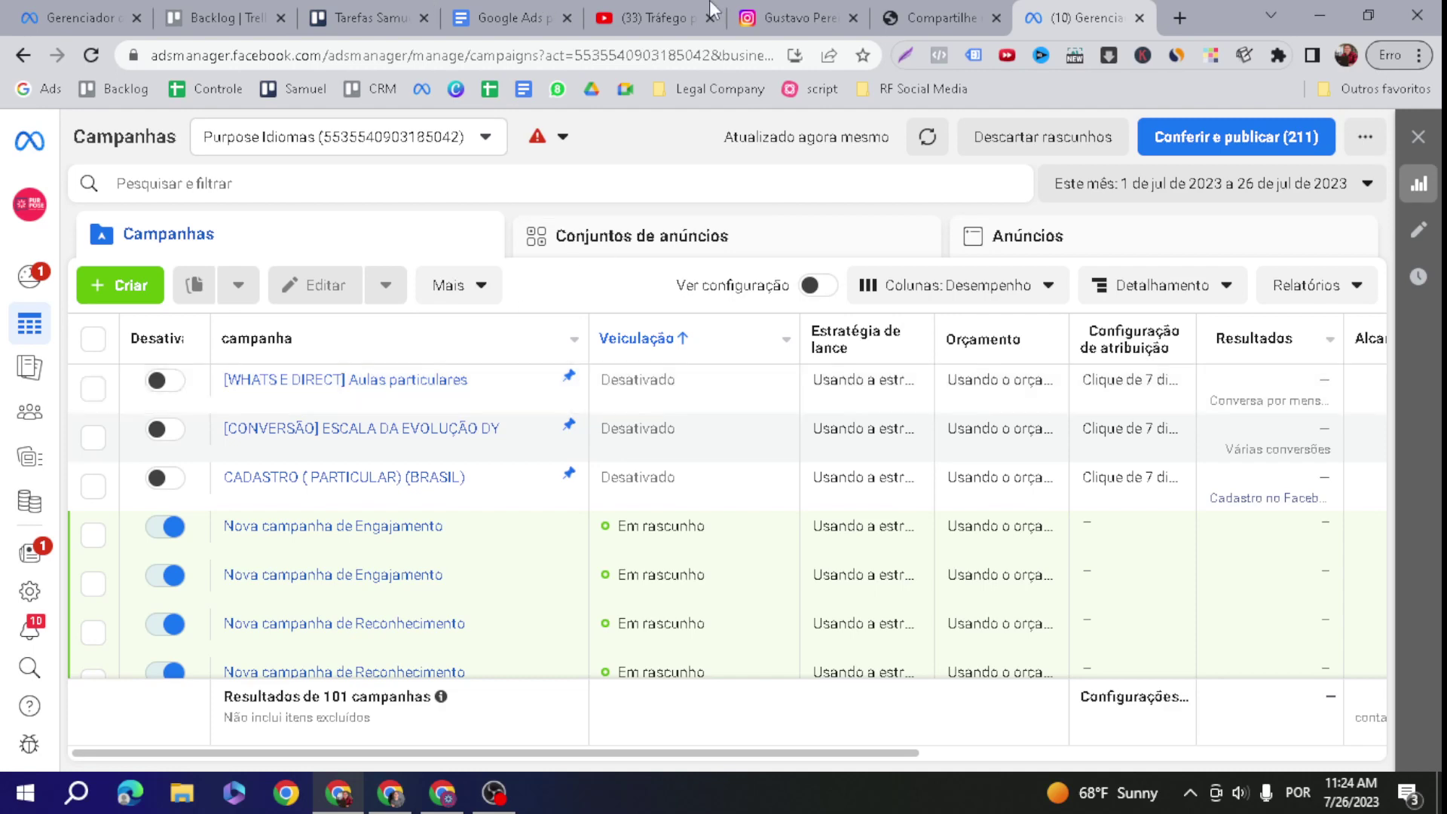
View the Instagram profile and the WhatsApp conversation page, and return to Ads Manager
click(858, 6)
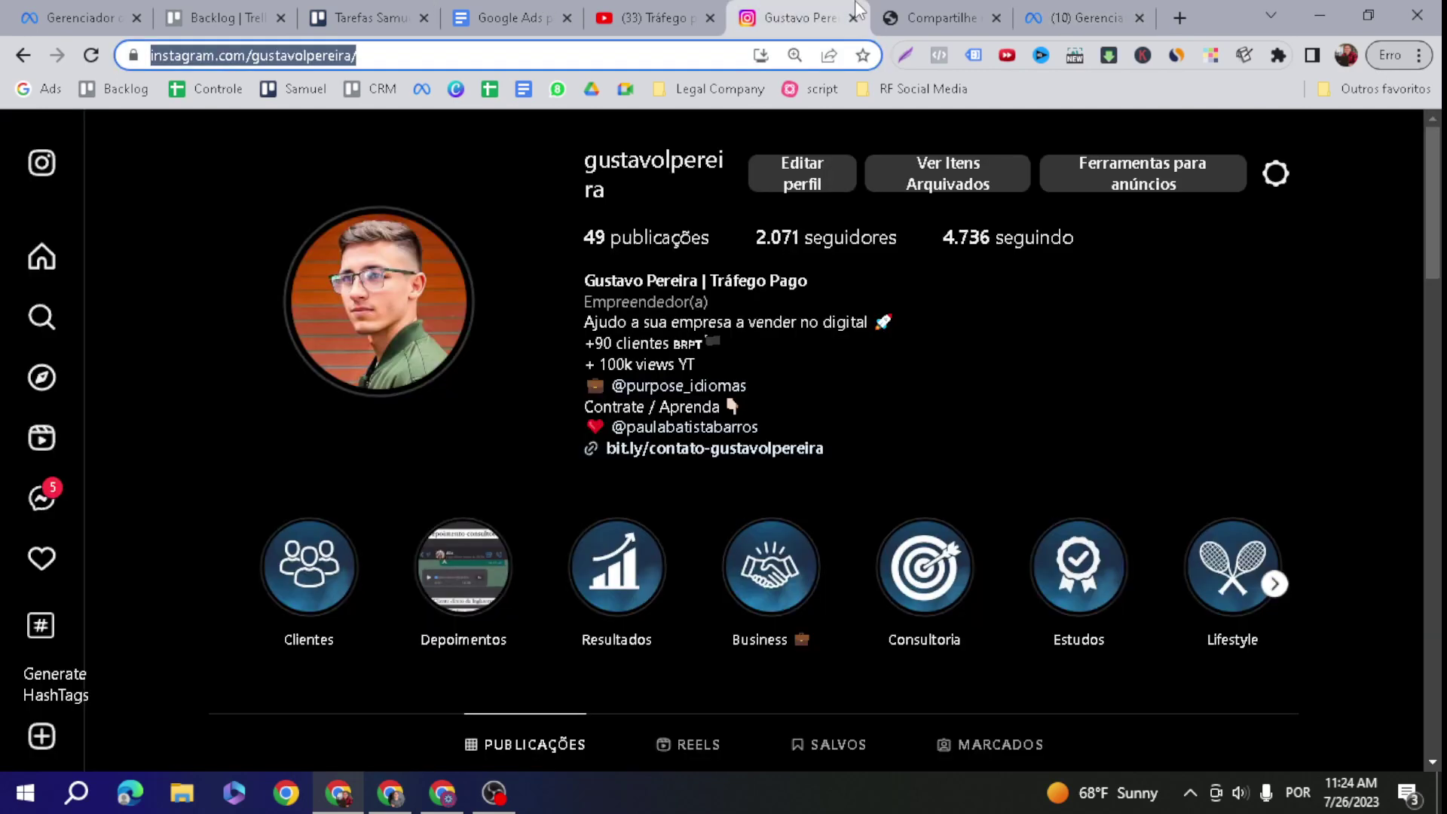
click(975, 7)
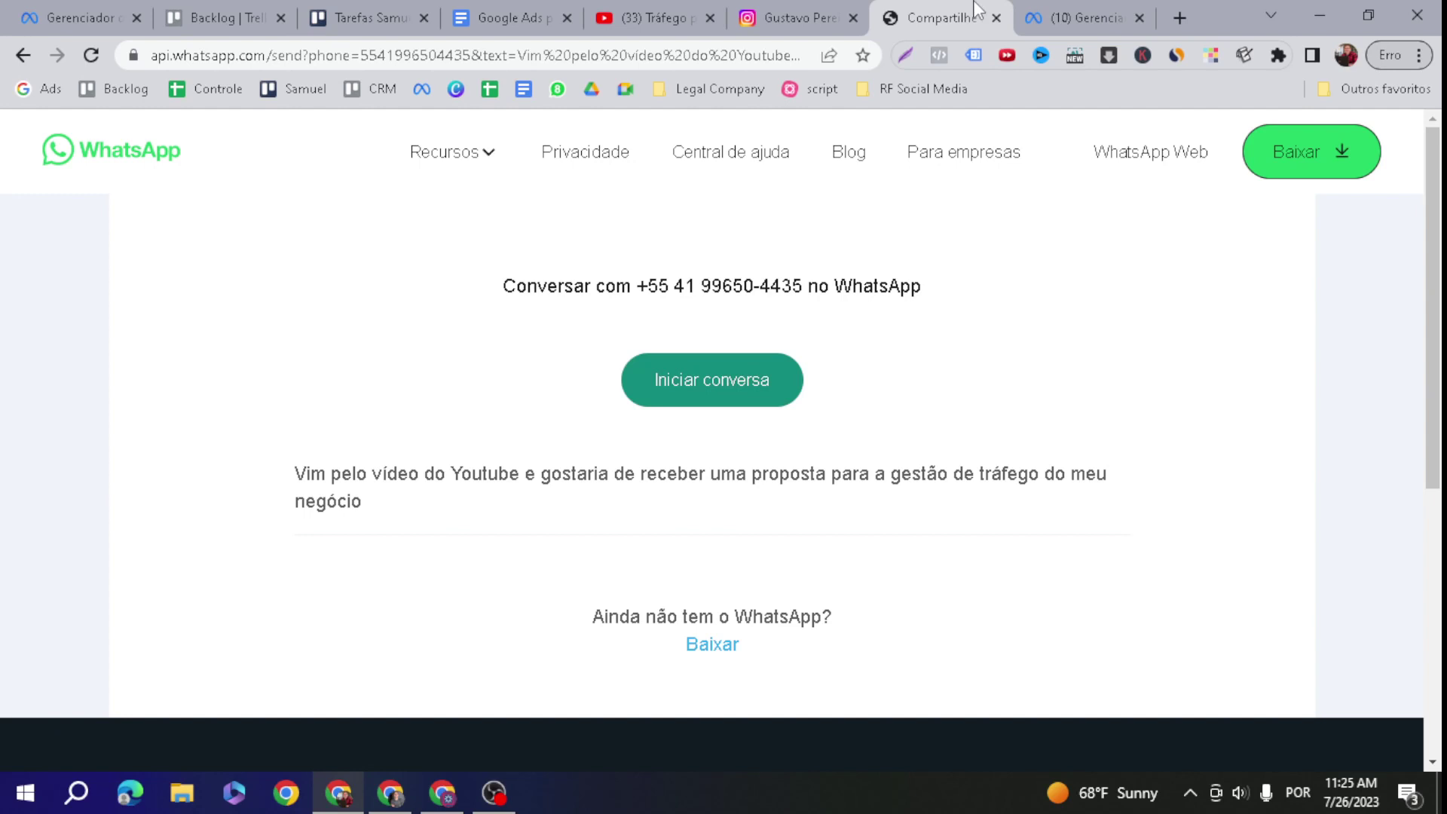
click(1057, 17)
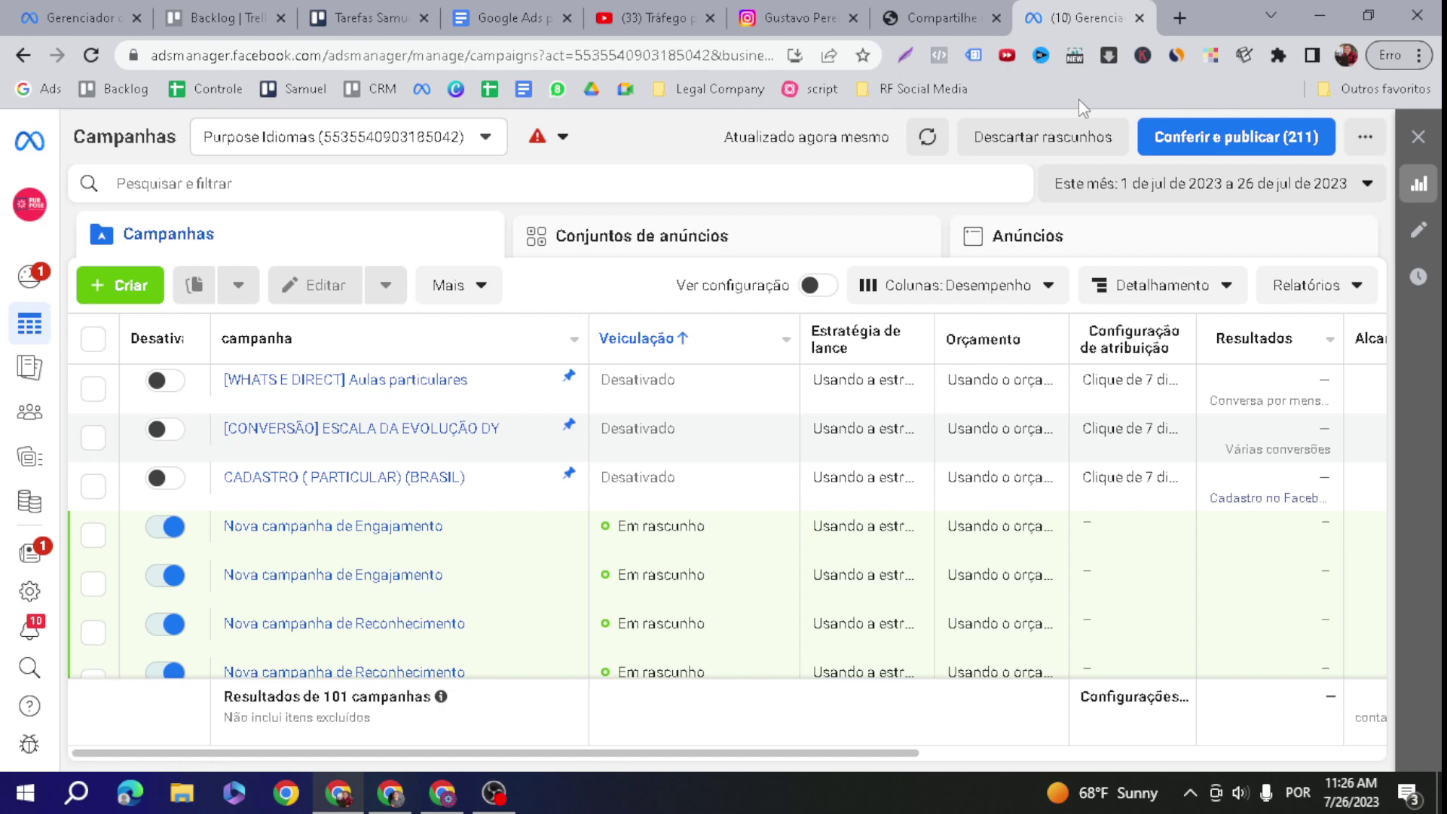
Create a new campaign with the Engajamento objective and the manual engagement configuration (Campanha de engajamento manual)
click(139, 297)
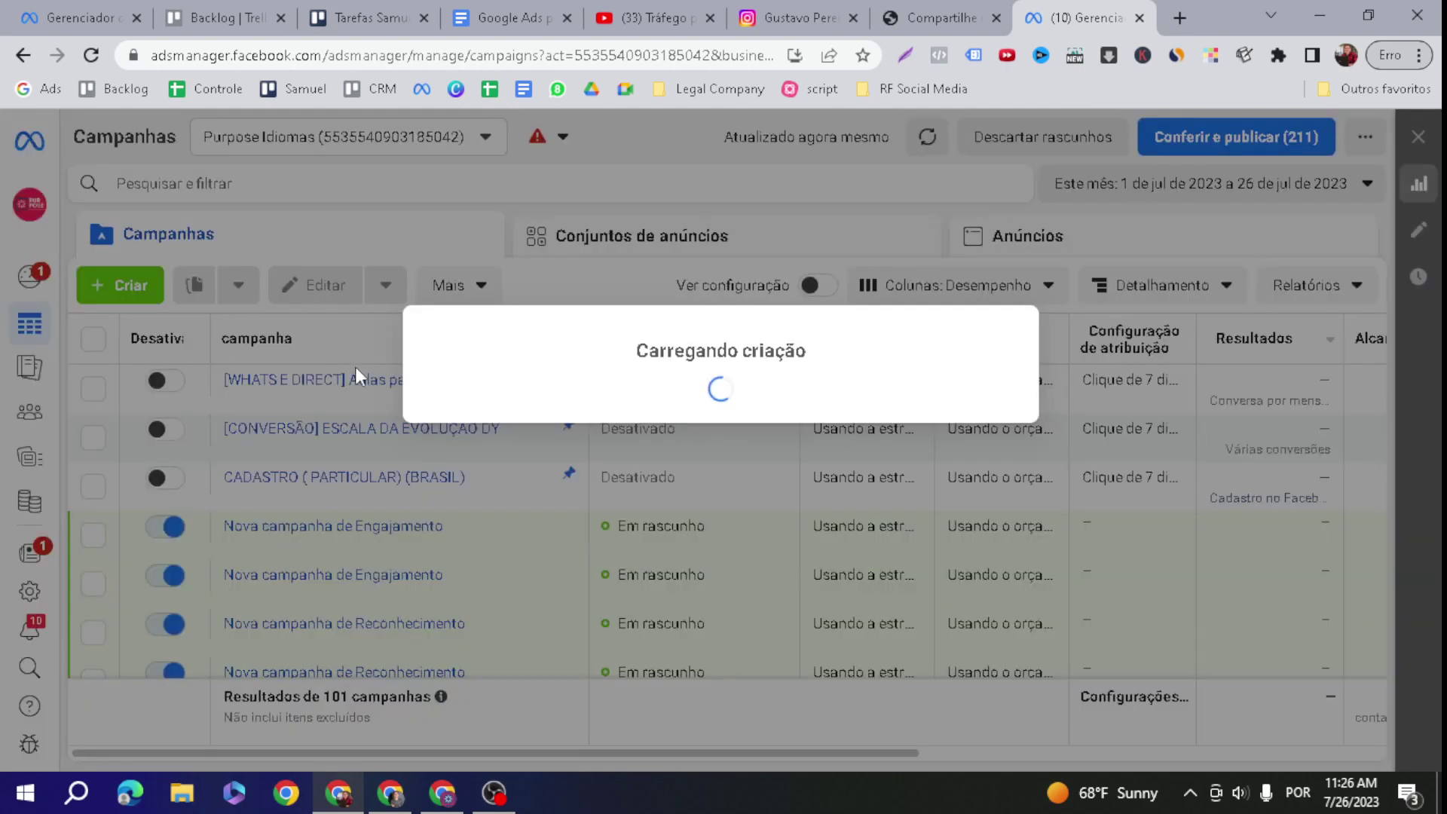
click(571, 501)
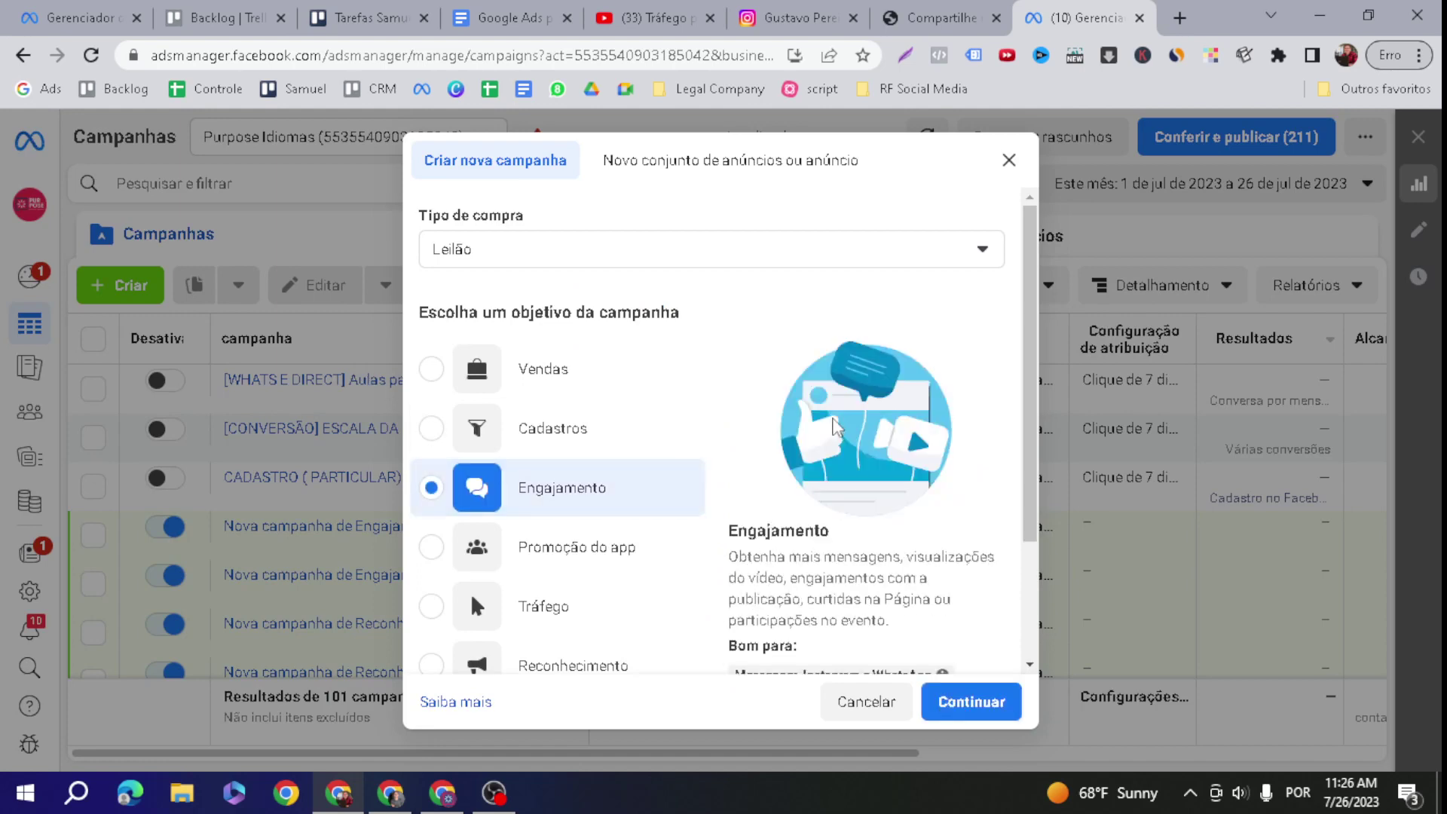
click(992, 699)
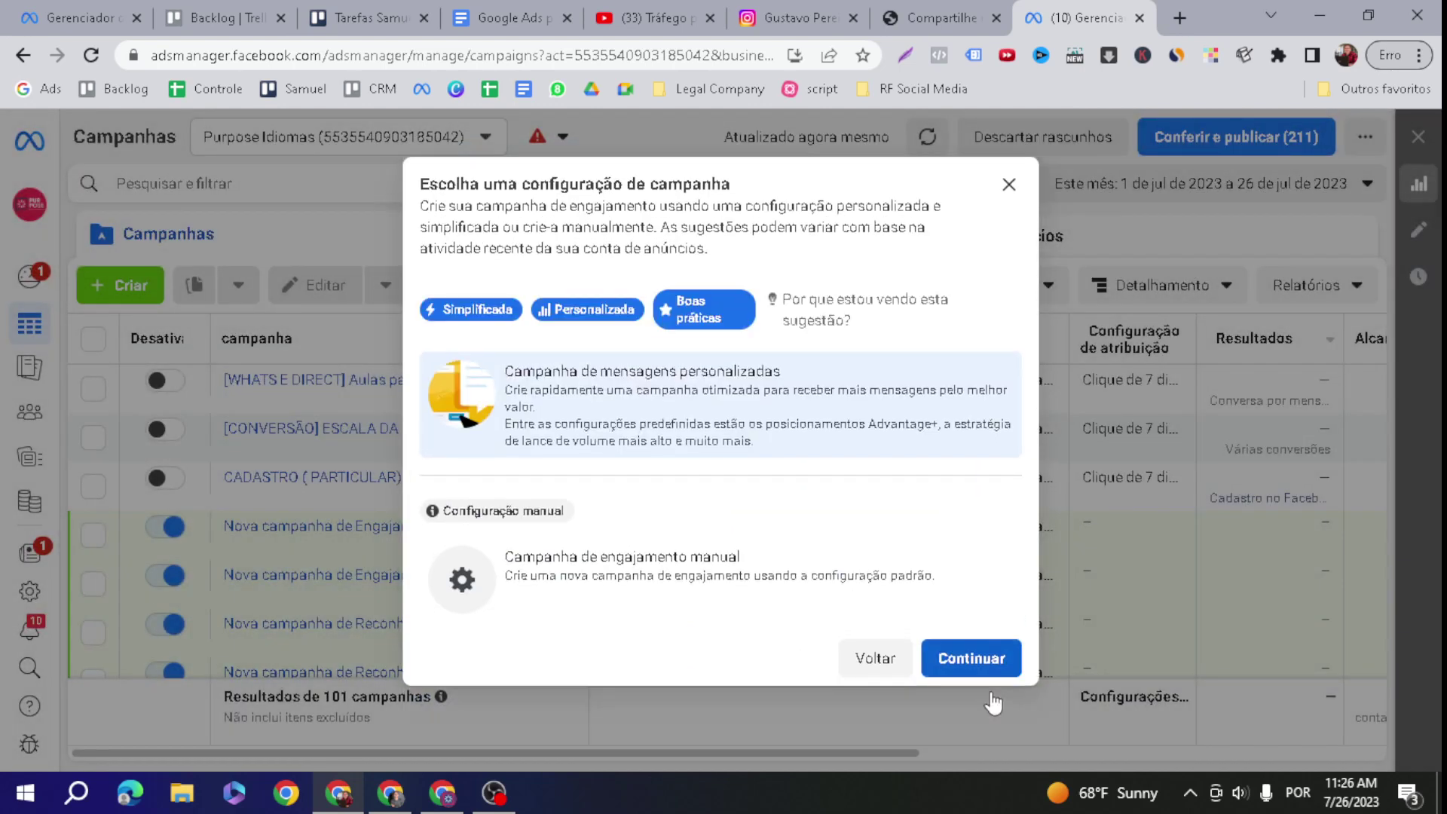
click(846, 588)
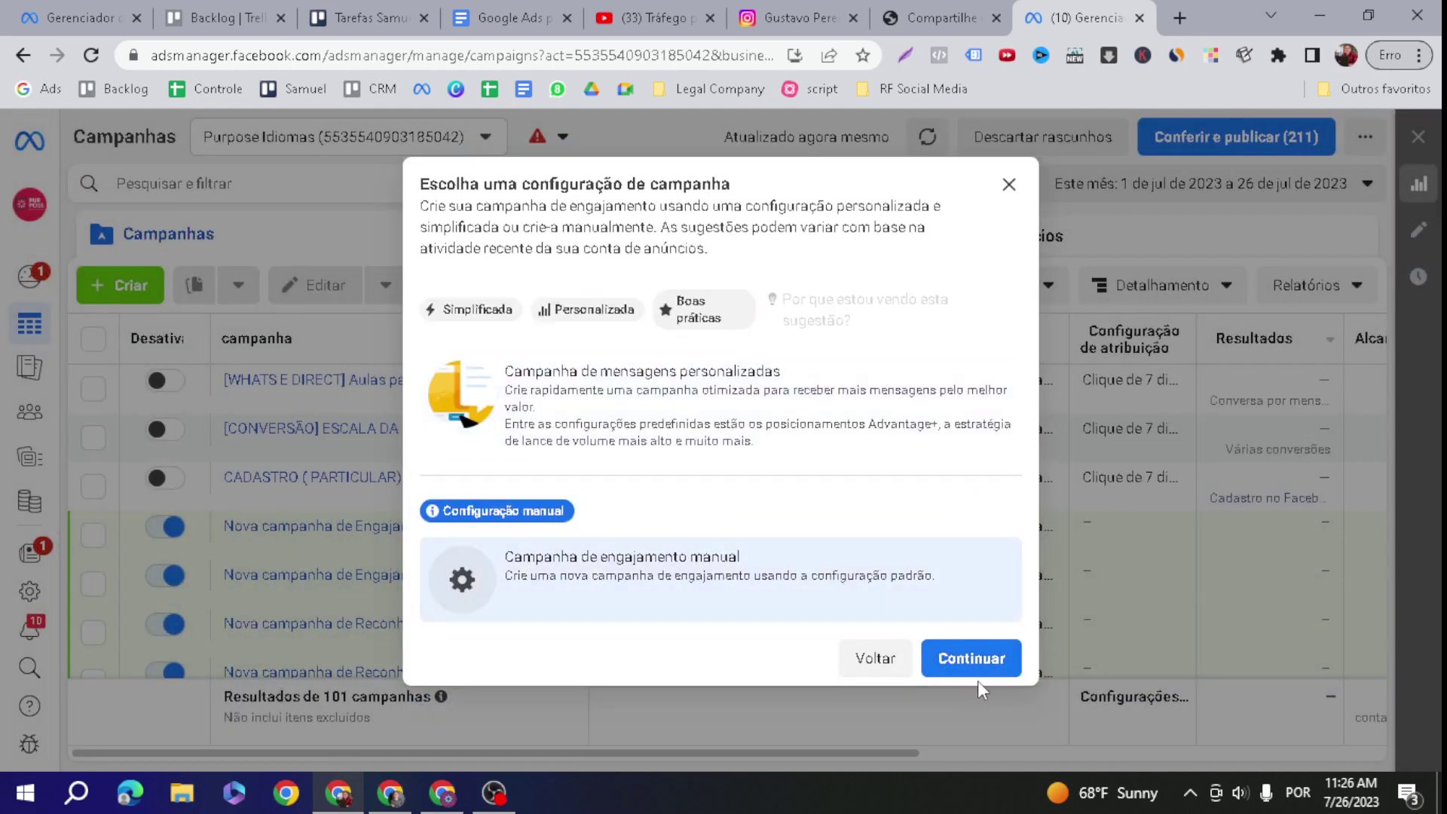
click(976, 671)
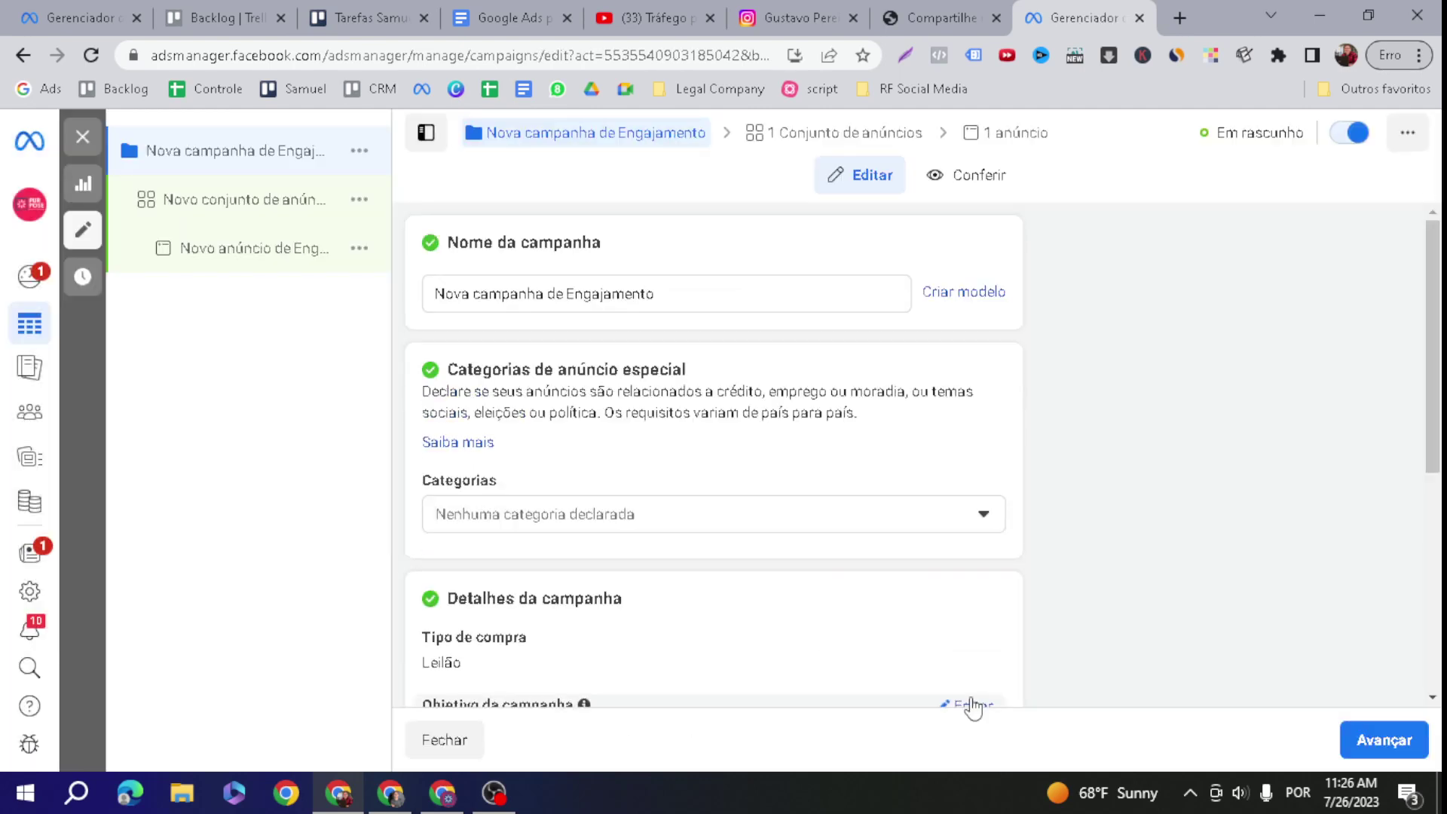
Review the campaign-level settings and continue to the ad set with the defaults kept
scroll(1070, 653, down, 6)
scroll(1108, 601, up, 6)
scroll(1121, 613, down, 6)
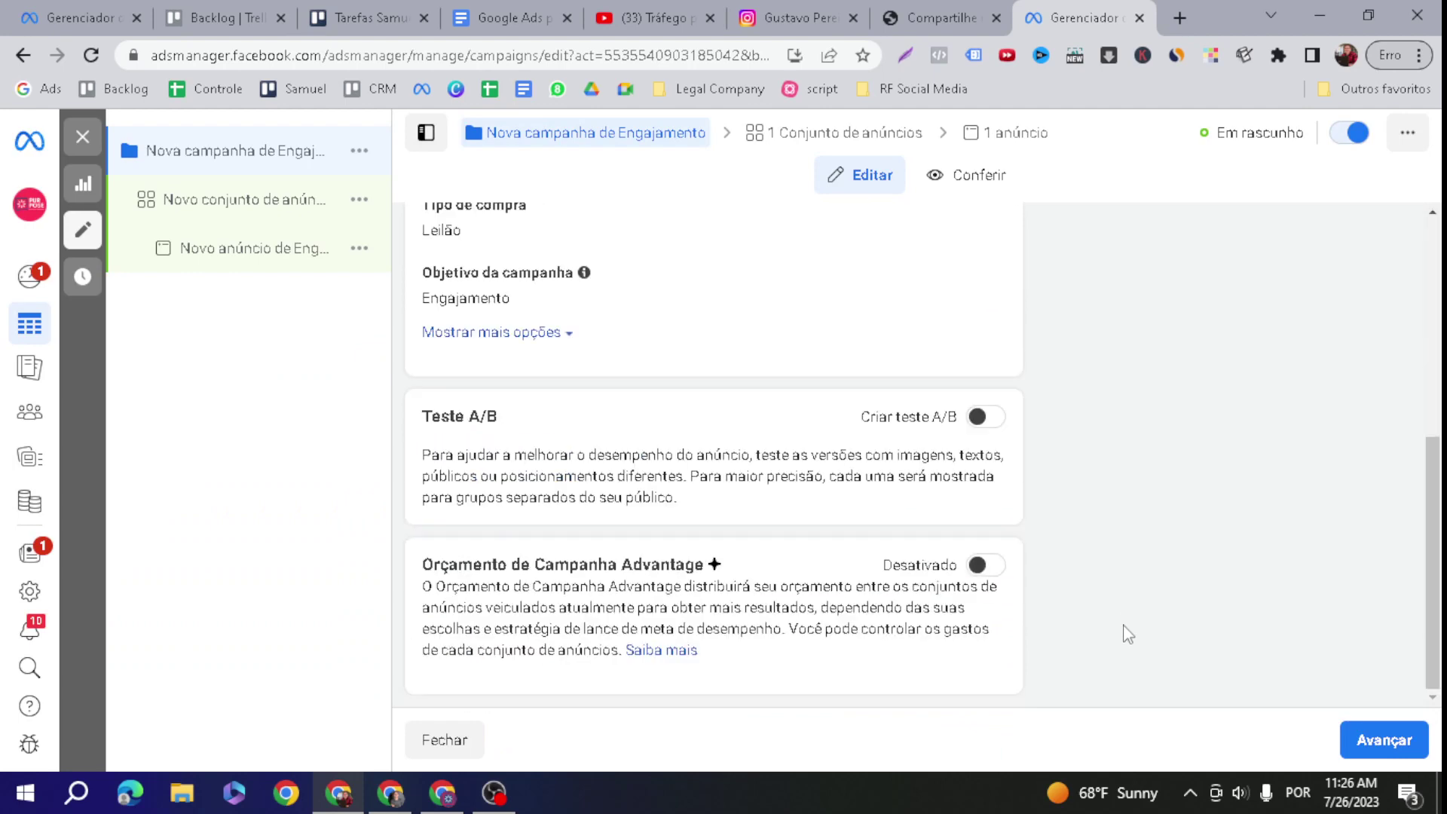
click(1368, 735)
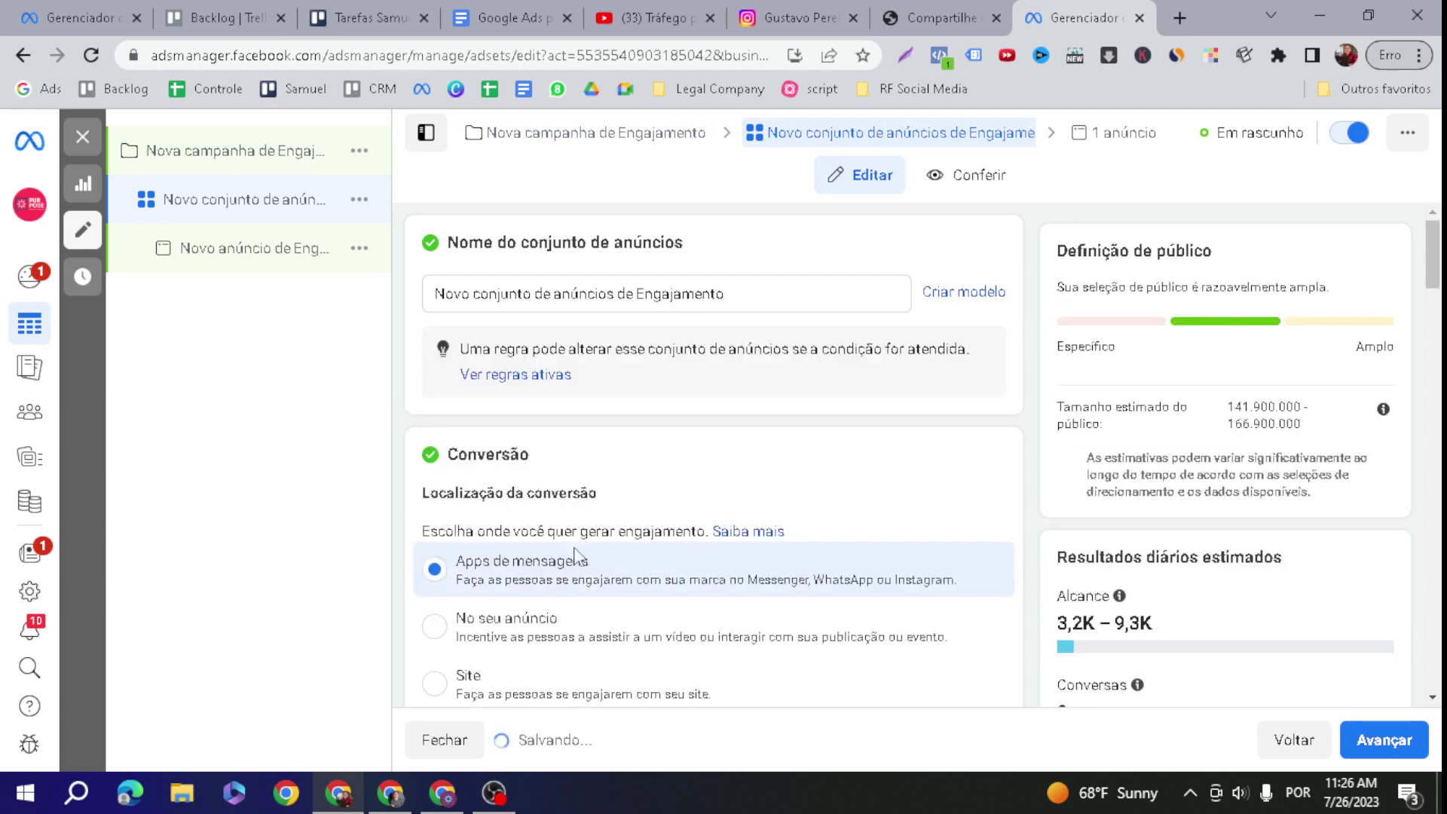
Deselect Messenger as a messaging destination for the ad set, keeping Instagram and WhatsApp
scroll(604, 542, down, 3)
scroll(629, 475, down, 9)
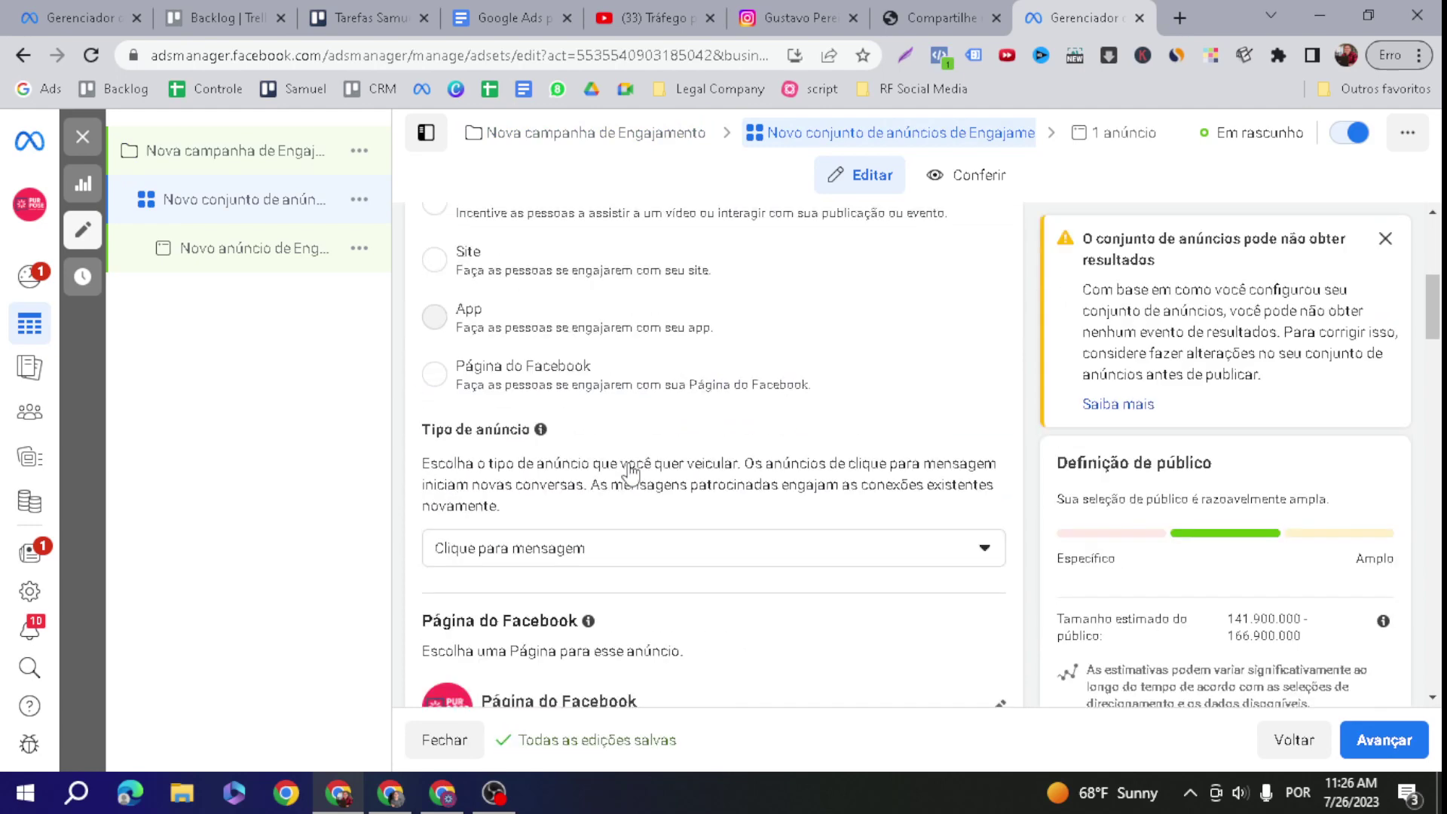
click(435, 456)
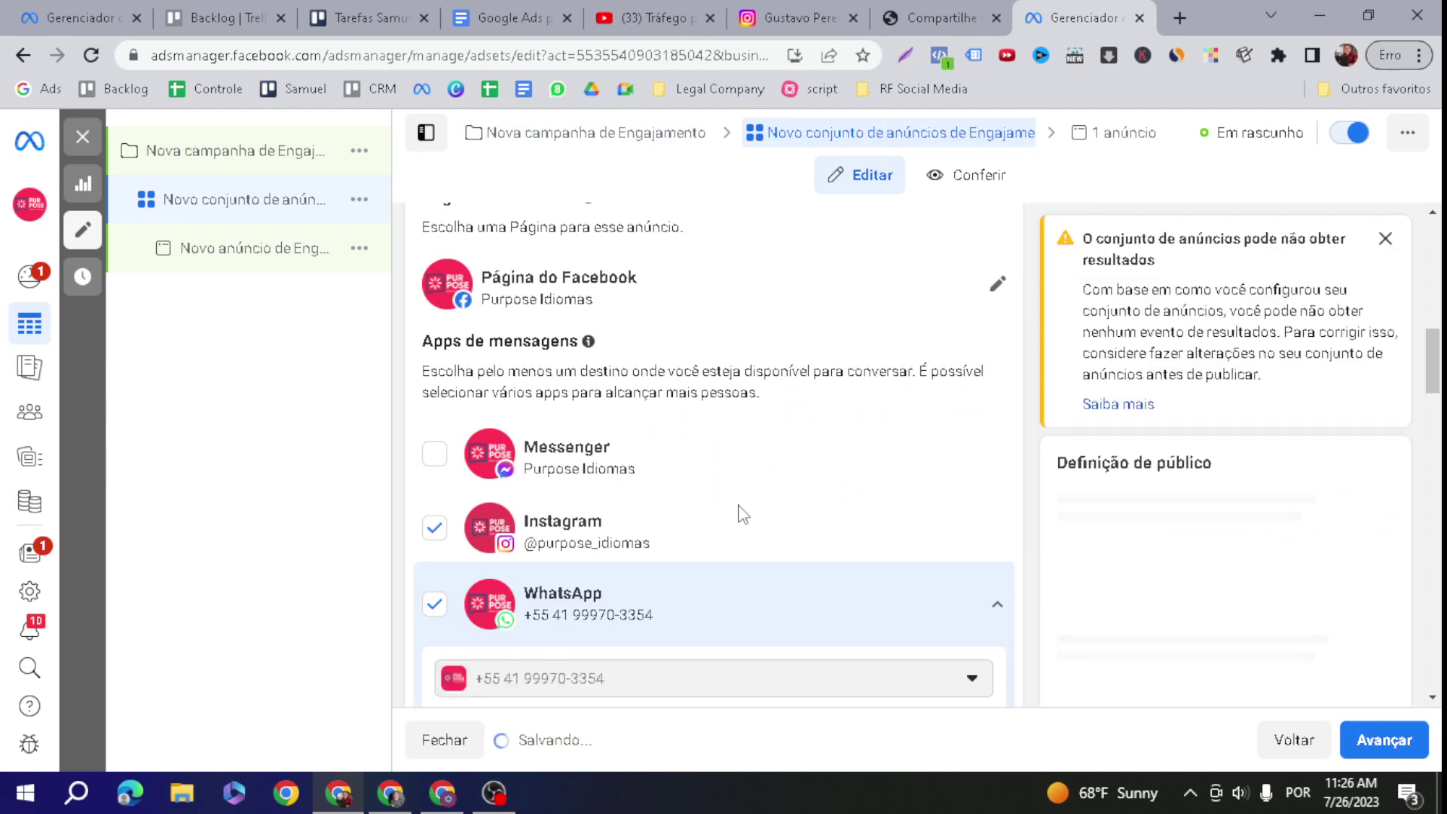
Set the ad set's daily budget to R$ 10,00
scroll(776, 516, down, 6)
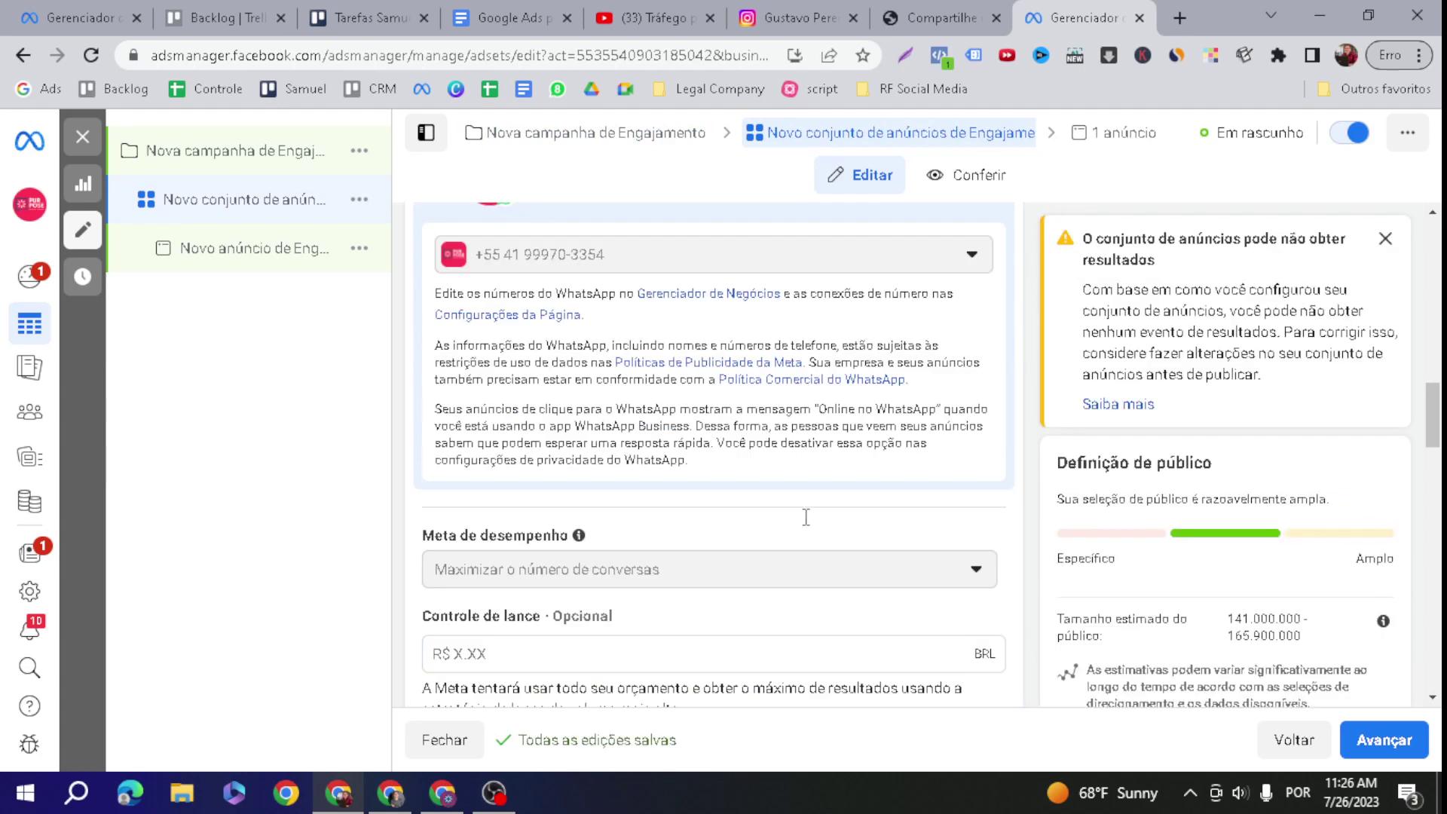
scroll(806, 524, down, 3)
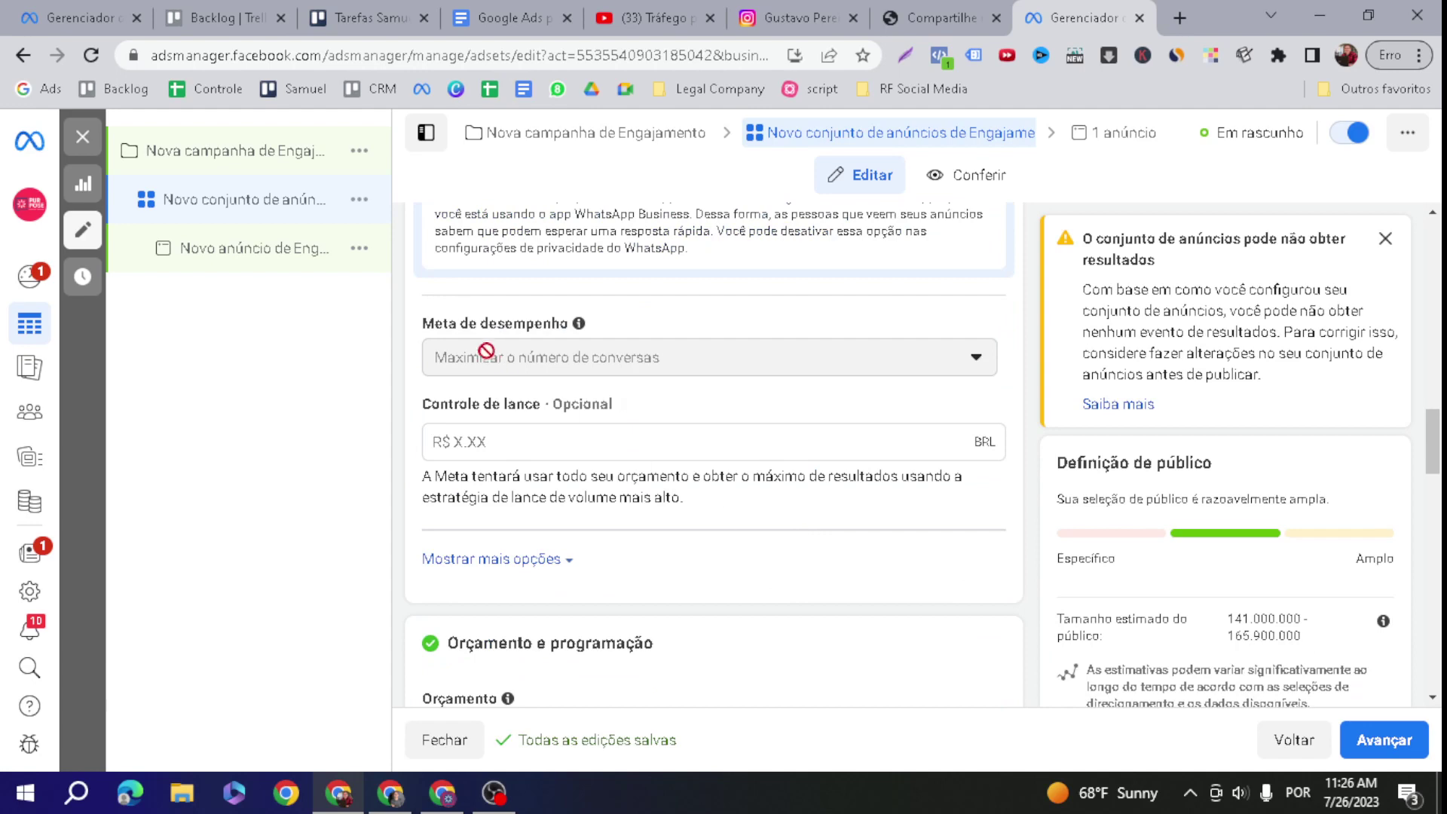
drag(424, 324, 633, 322)
scroll(727, 368, down, 3)
scroll(573, 355, up, 2)
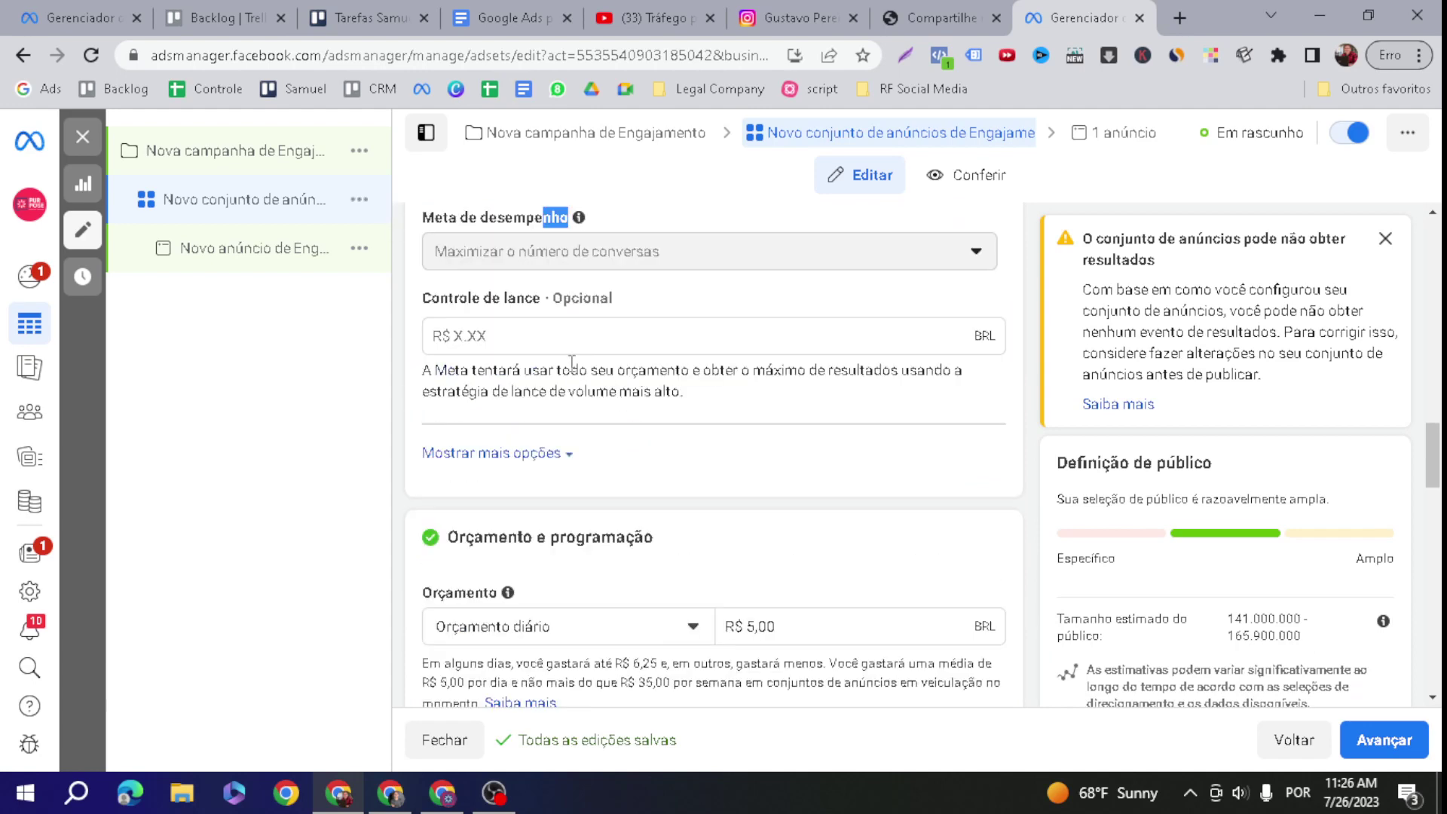
scroll(708, 471, down, 2)
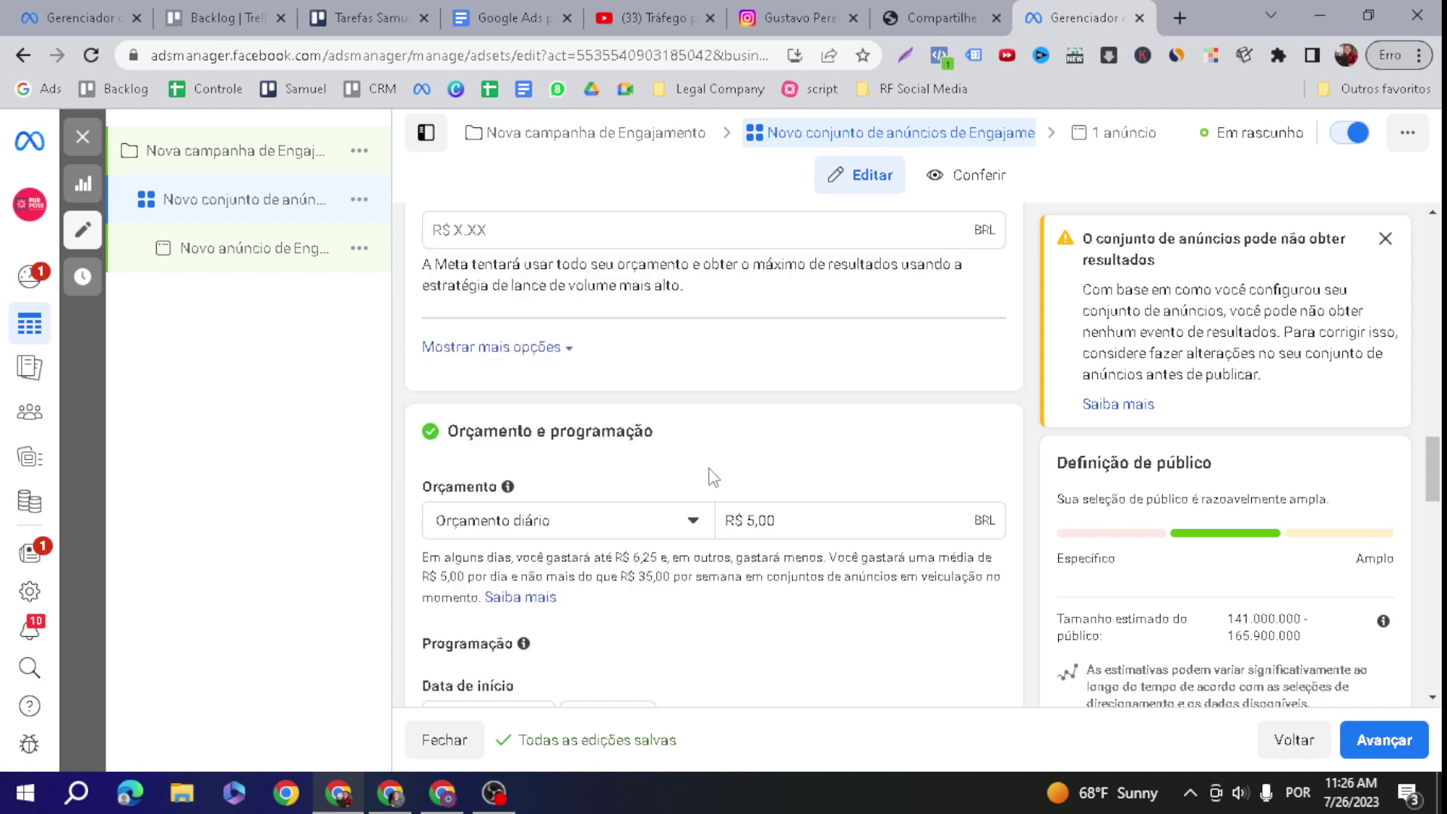
click(753, 520)
key(BackSpace)
text(10)
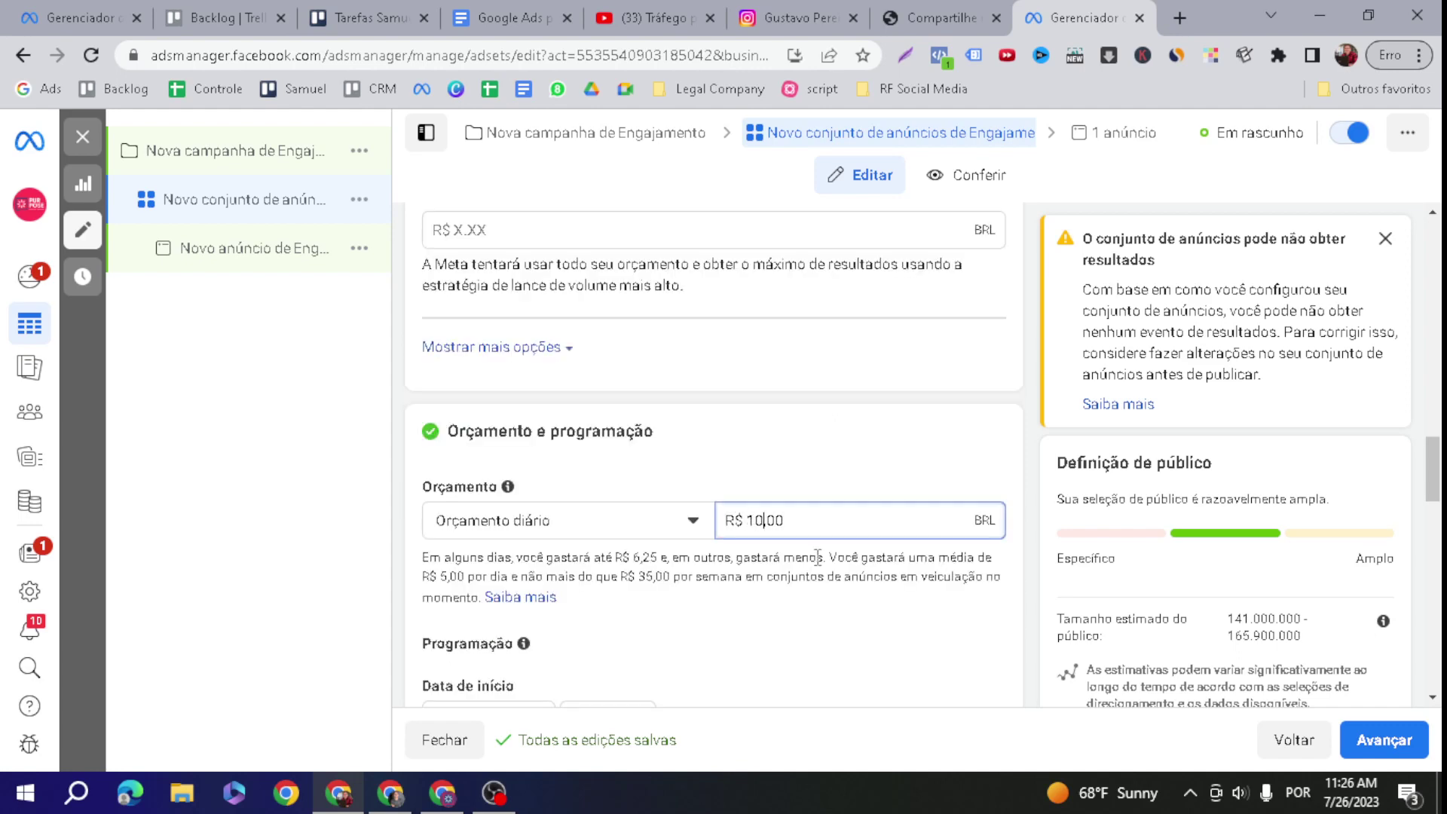
click(962, 438)
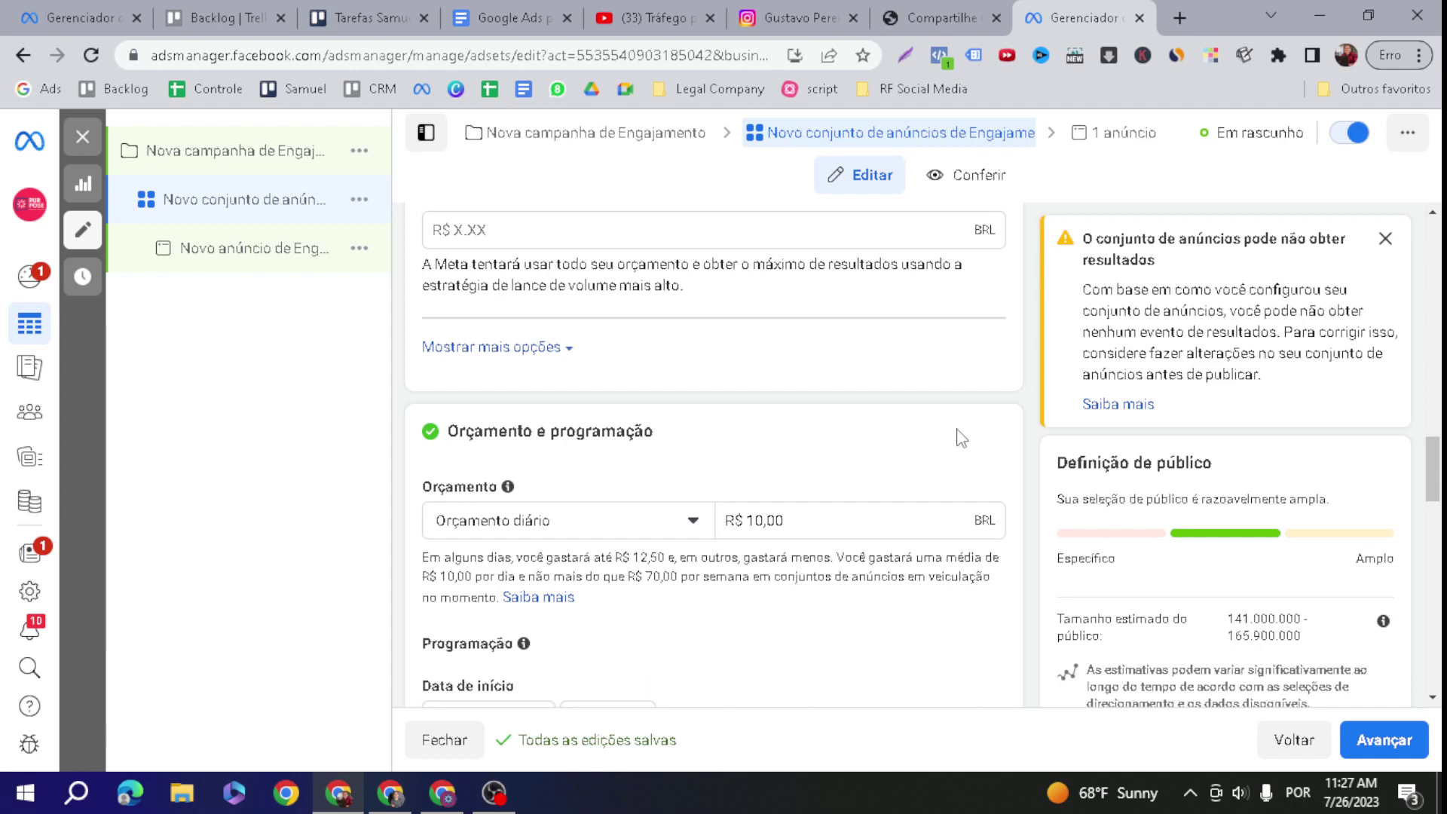
Check the start date and start time in the ad set's schedule
scroll(713, 355, down, 4)
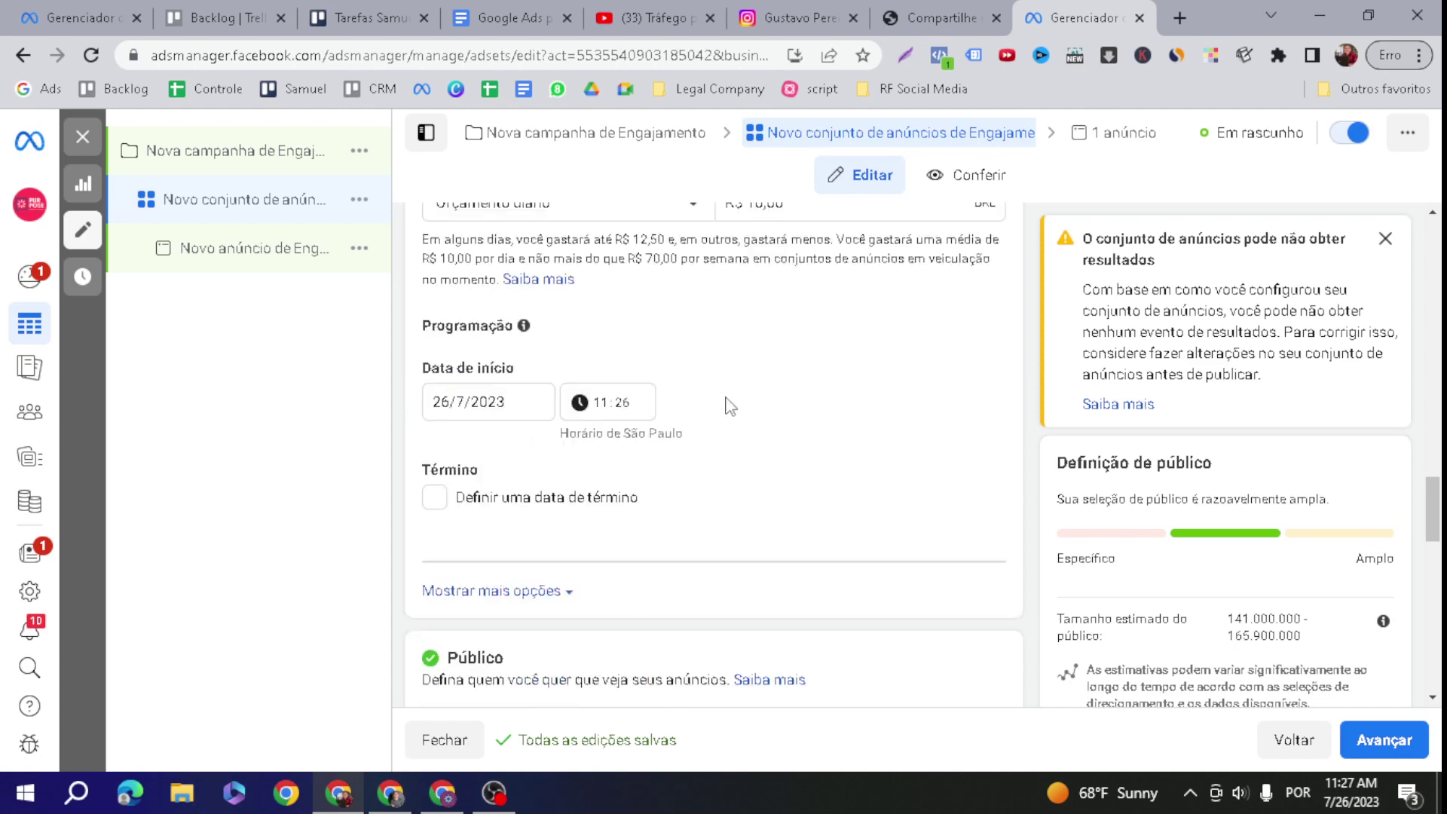
click(467, 408)
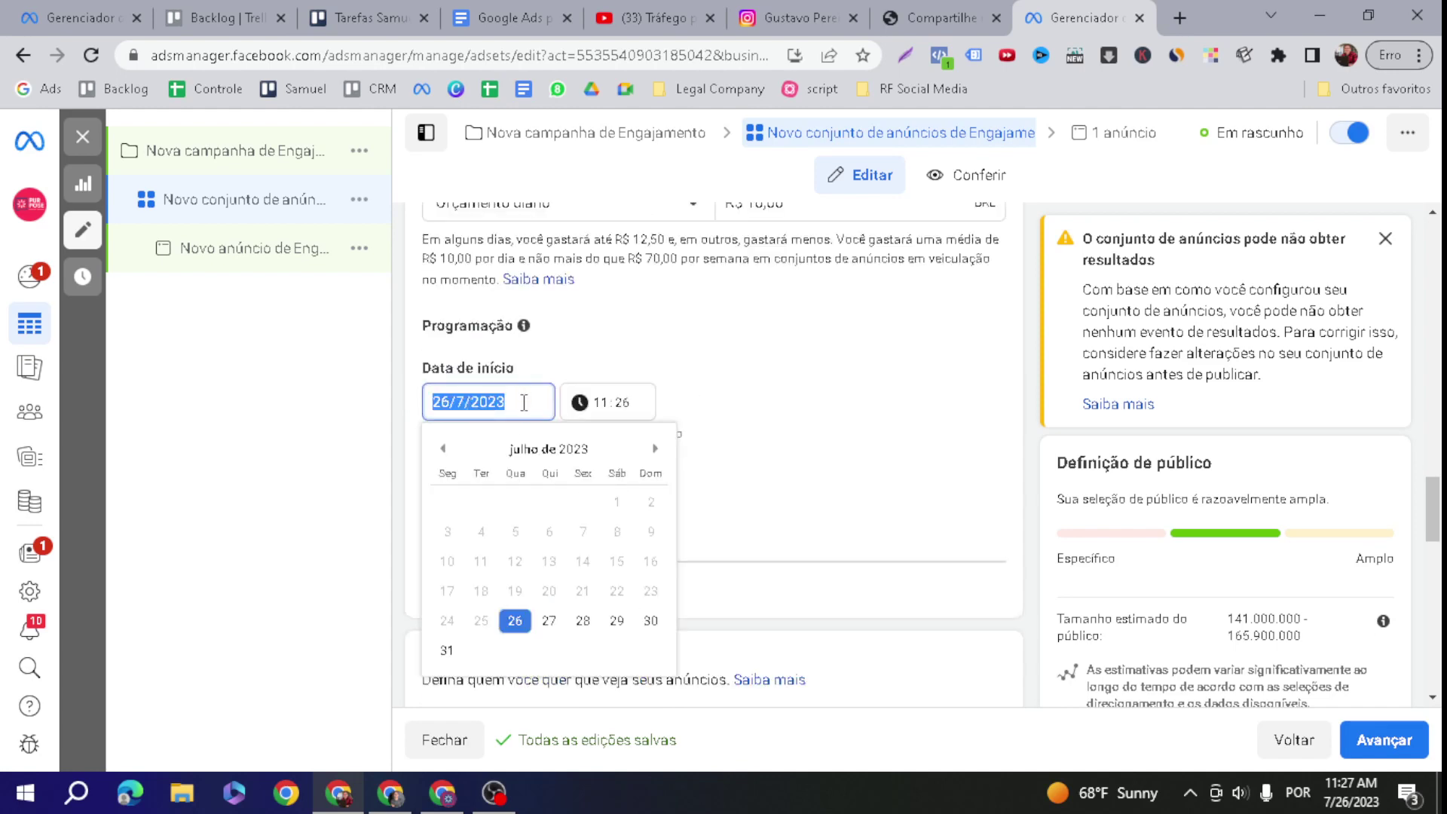
click(639, 413)
scroll(641, 452, down, 3)
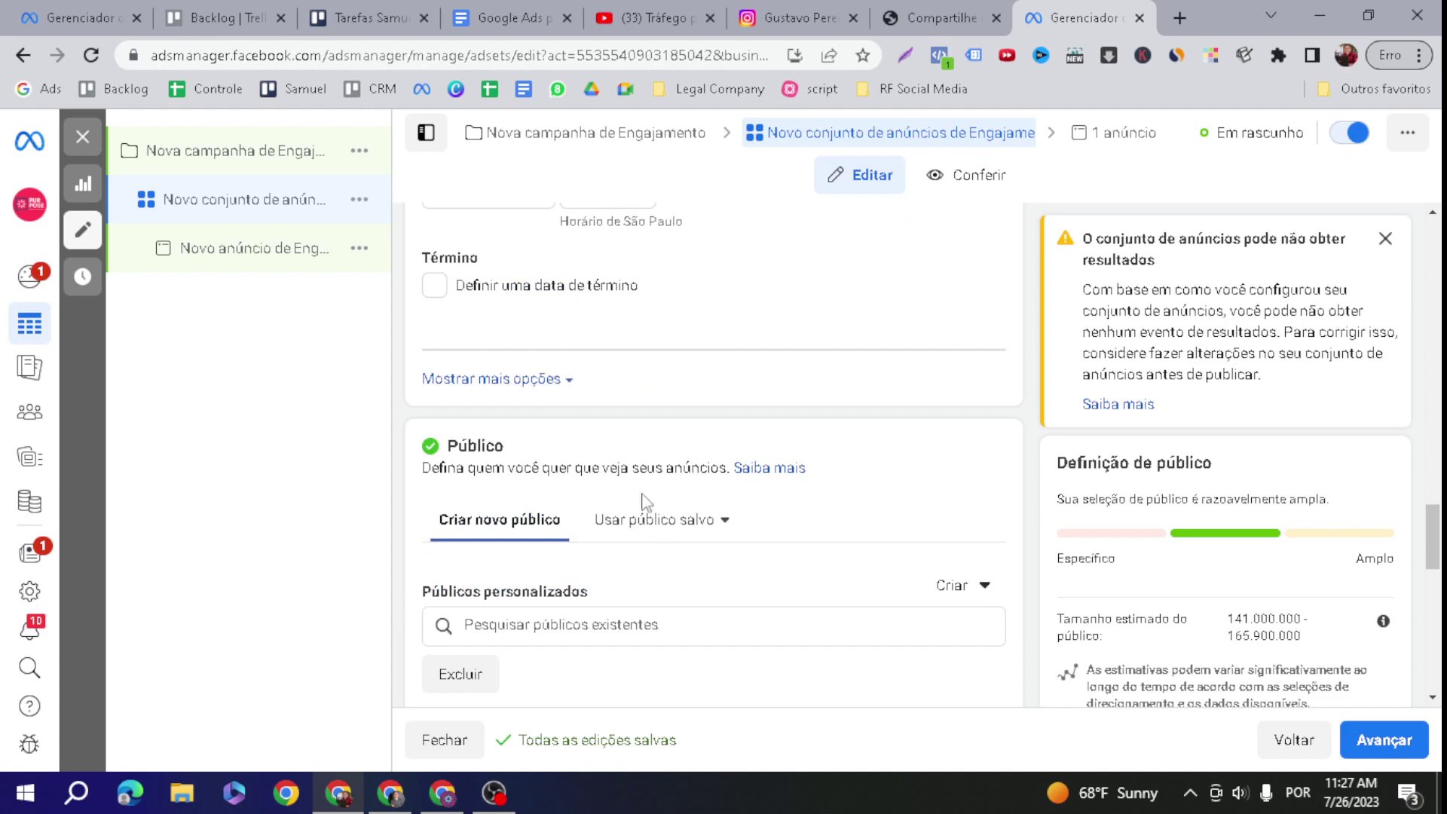
Open the audience's age and location for editing and set the location to Curitiba, Paraná, Brasil
scroll(691, 580, down, 3)
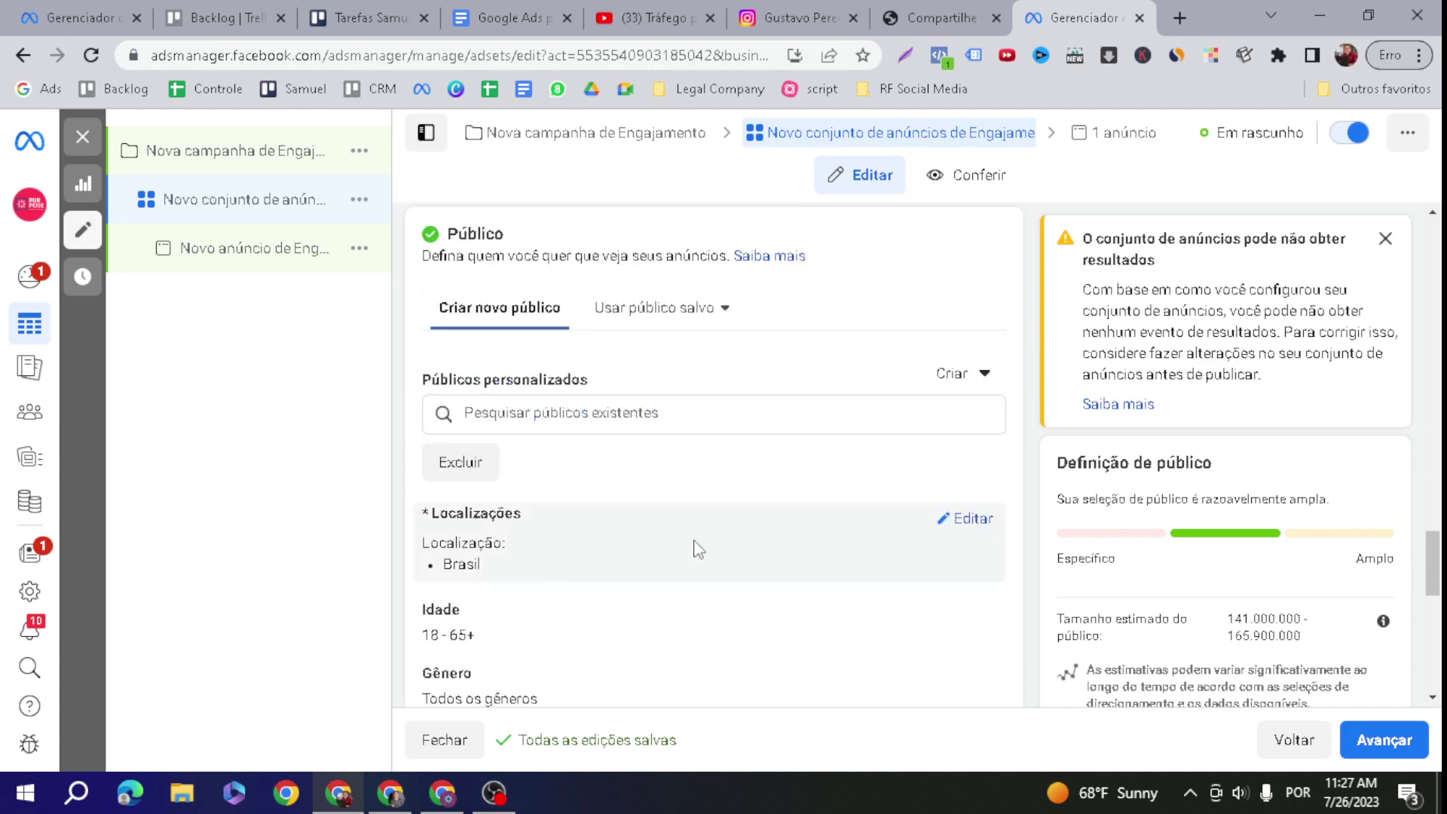
scroll(881, 468, down, 3)
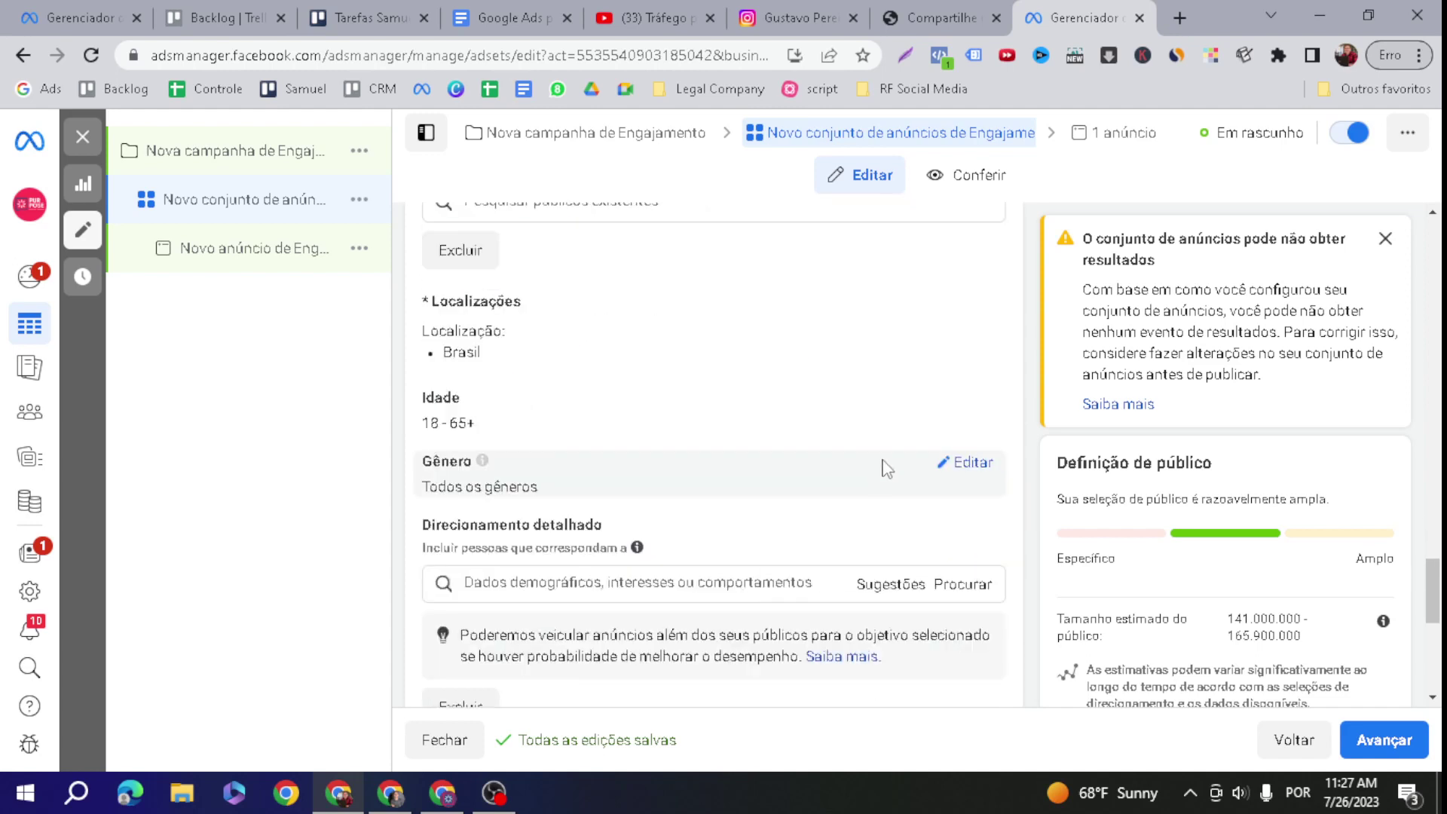
click(971, 403)
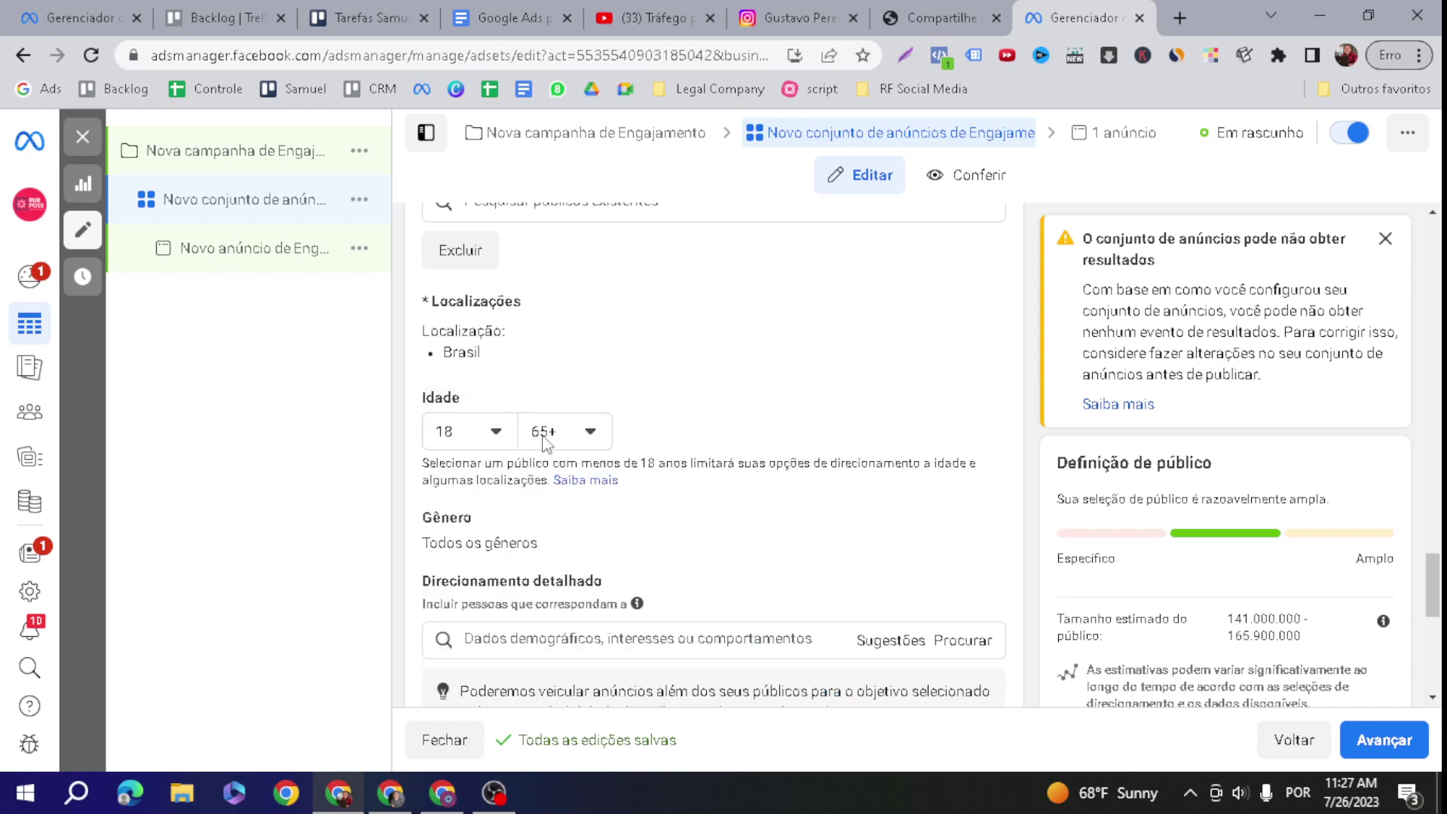
click(972, 309)
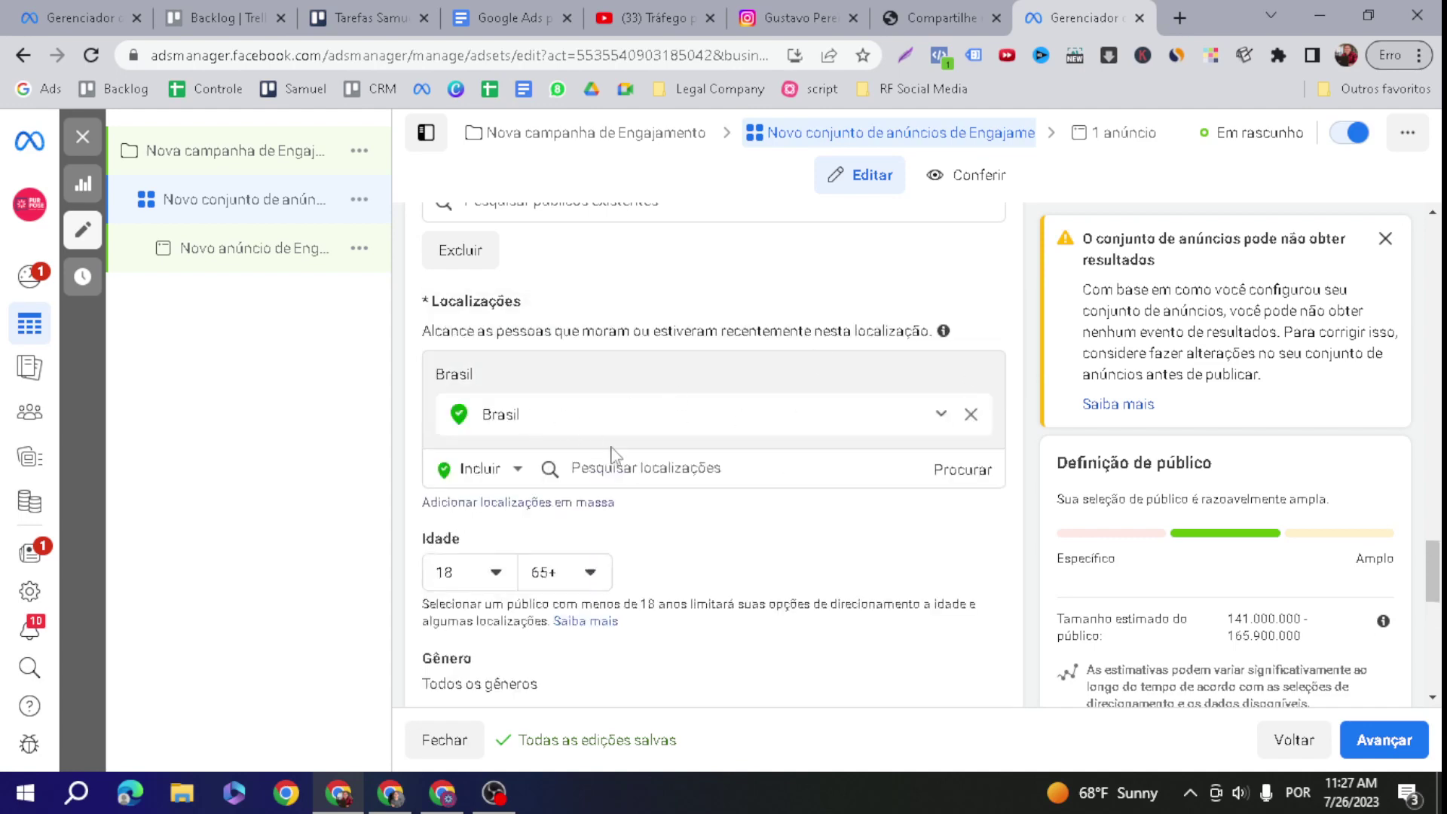
click(646, 477)
text(curt)
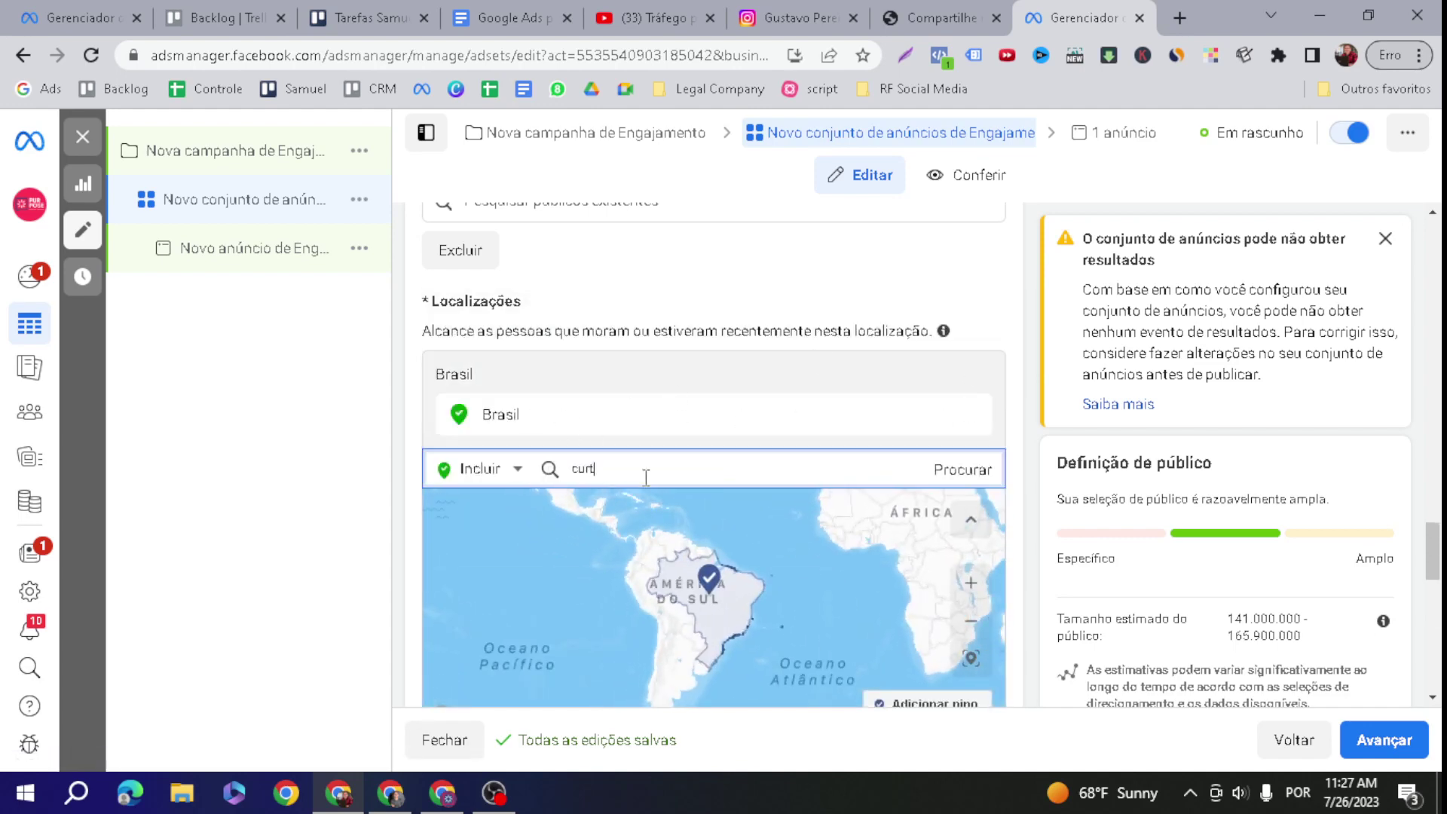
key(BackSpace)
text(iti)
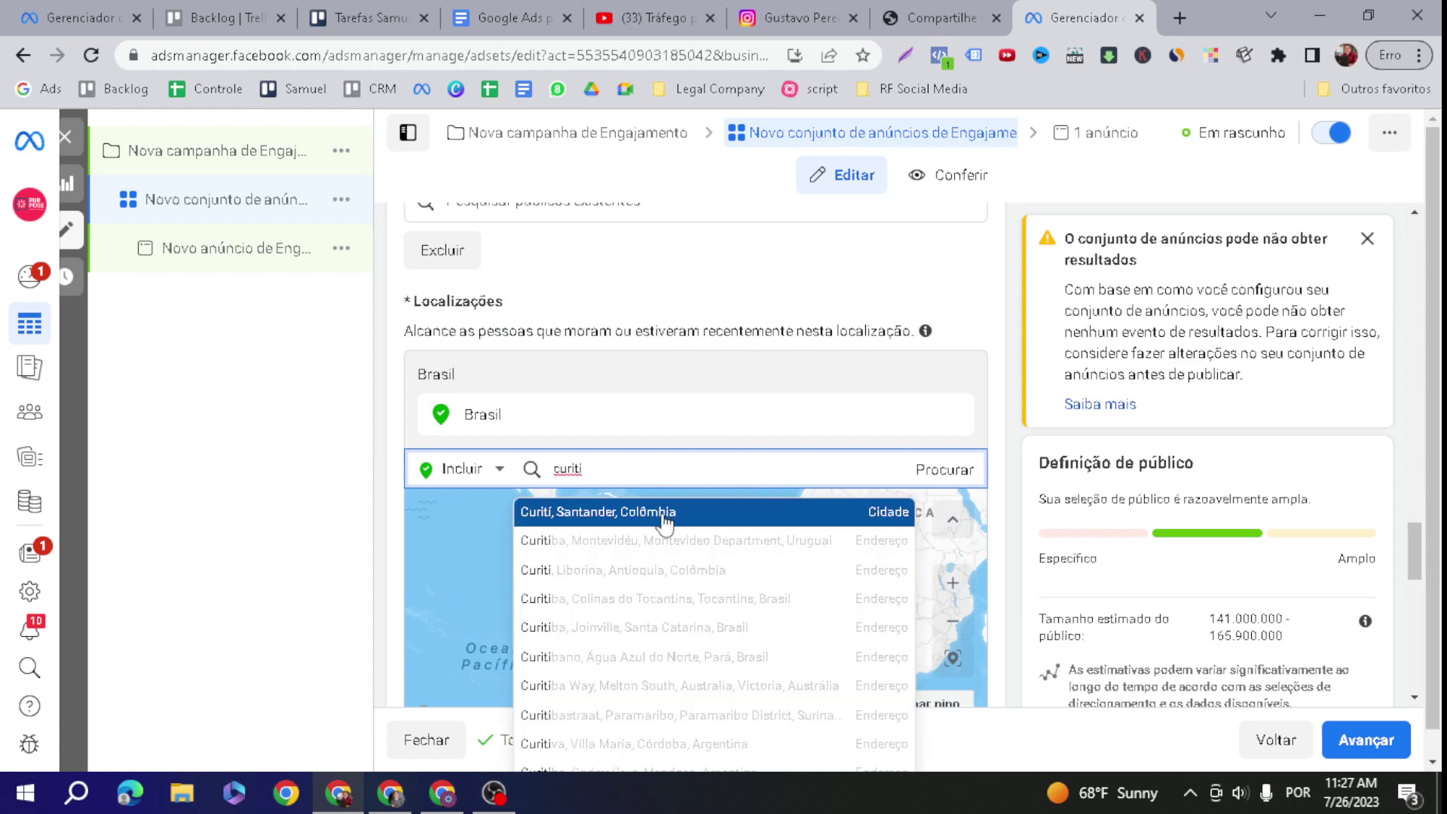
text(ba)
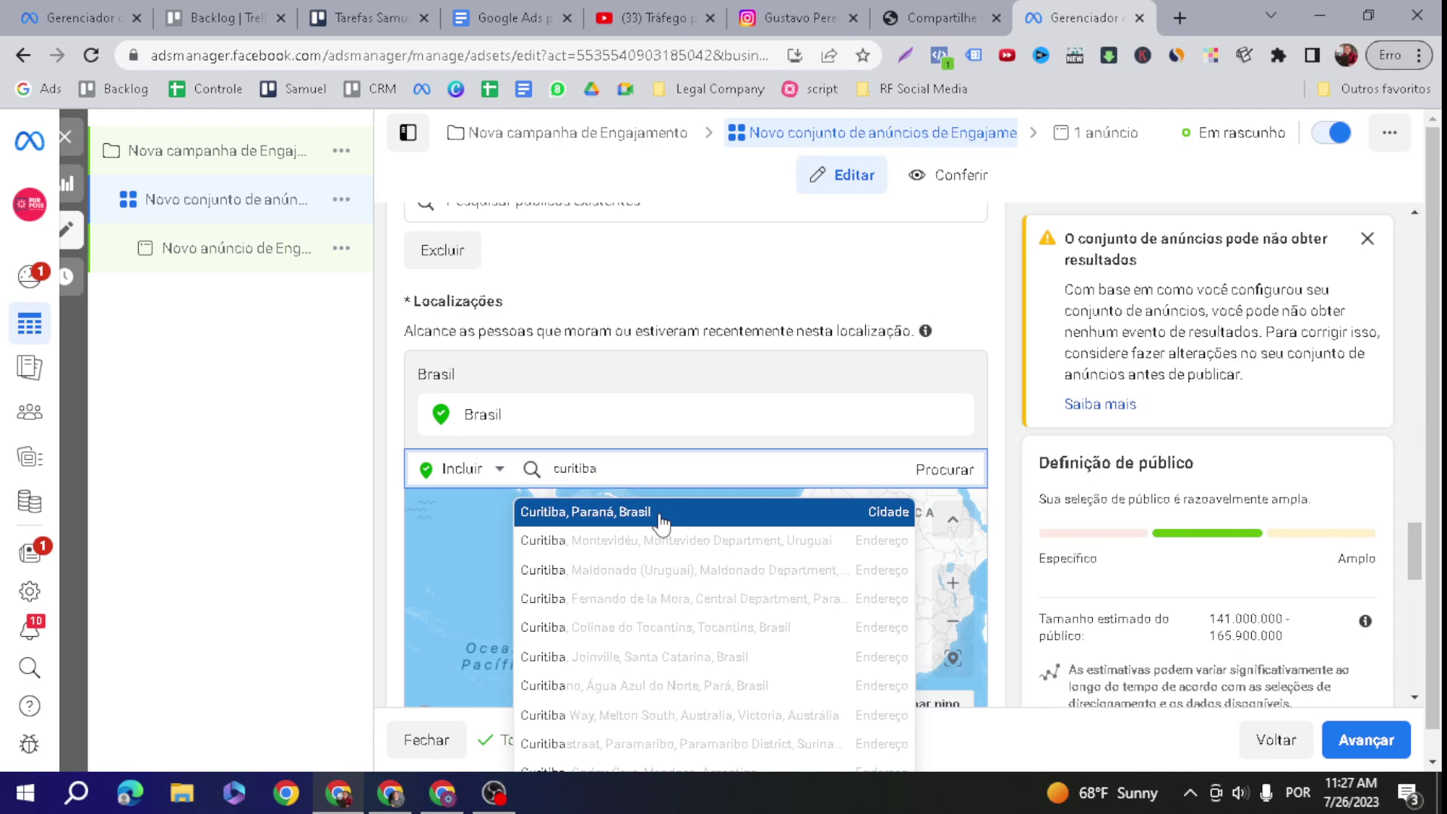
click(684, 512)
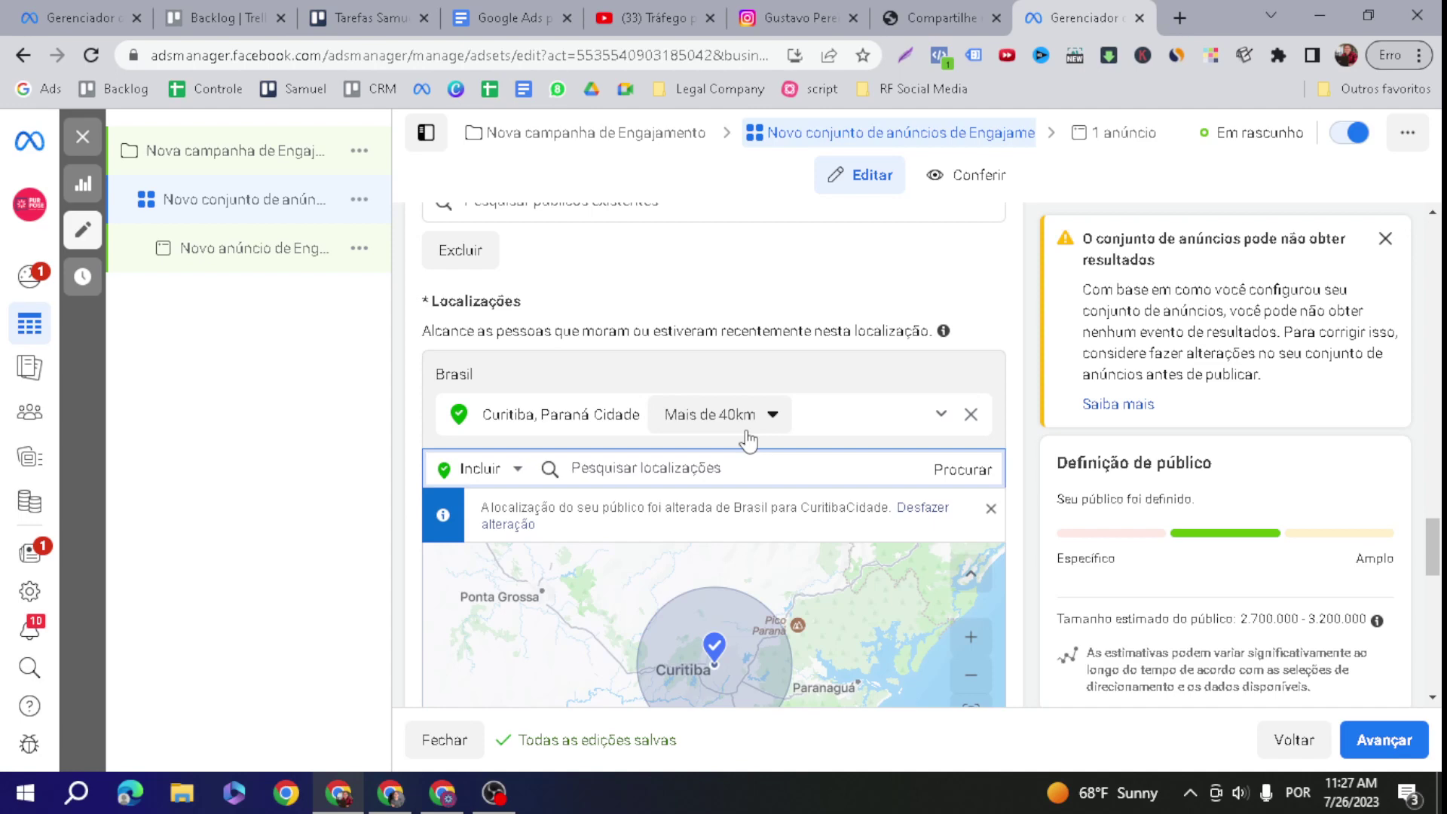
Limit the Curitiba location to the current city only (Apenas a cidade atual), without a surrounding radius
click(748, 415)
click(773, 452)
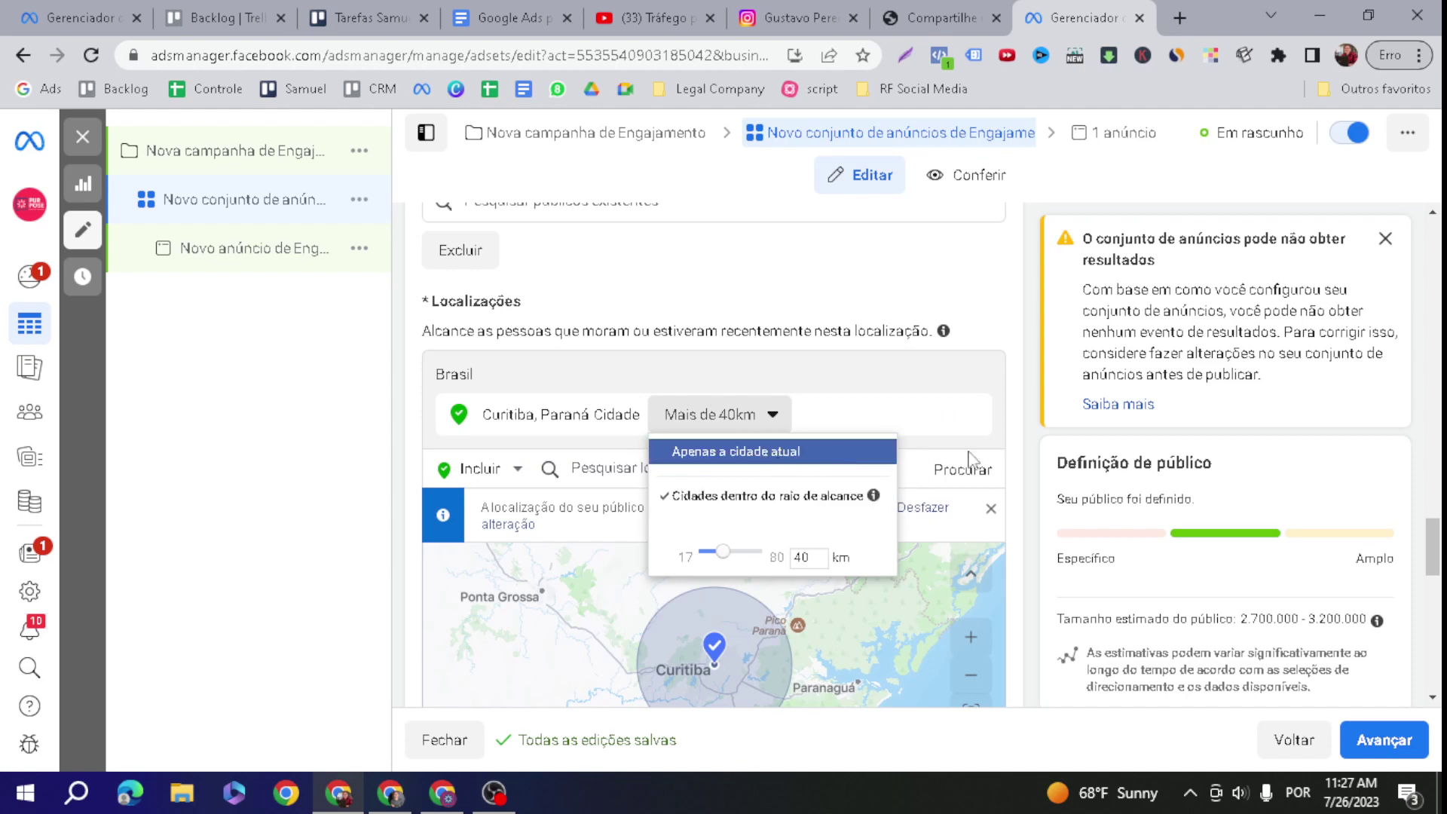
click(1040, 450)
Set the audience's age range to a minimum of 26 and a maximum of 45
scroll(1041, 450, down, 6)
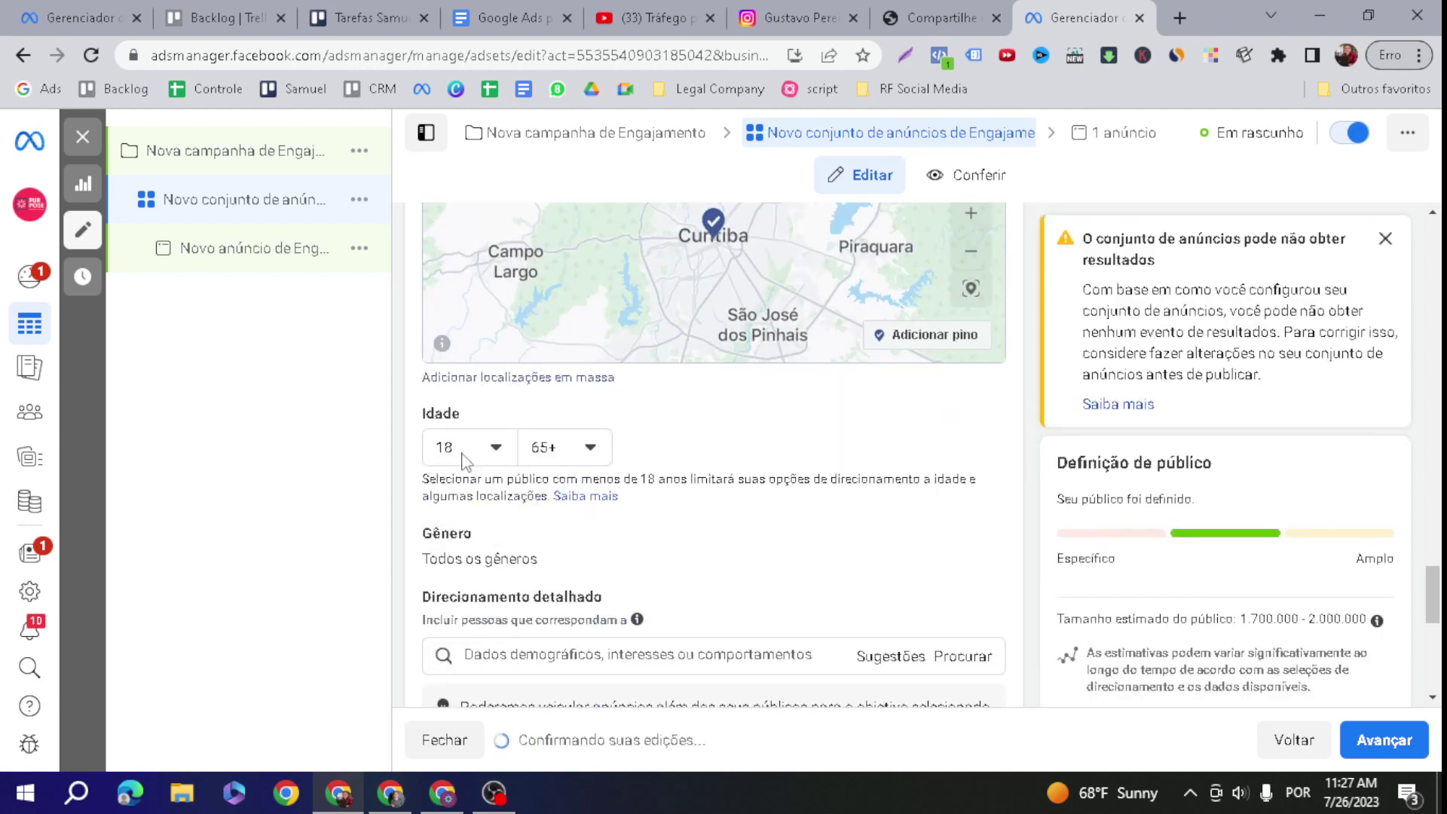
click(464, 452)
scroll(514, 530, down, 3)
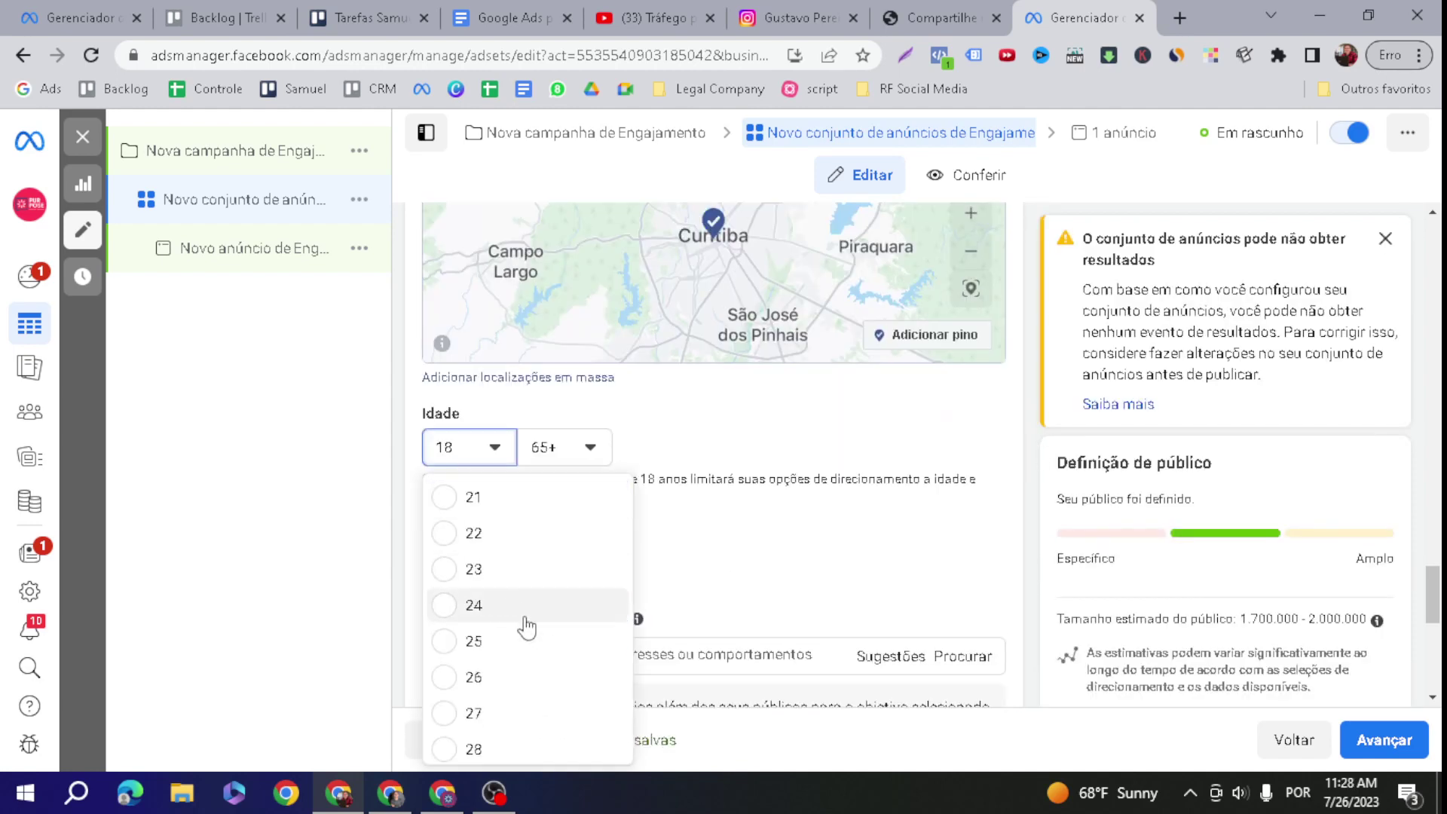
scroll(540, 633, down, 2)
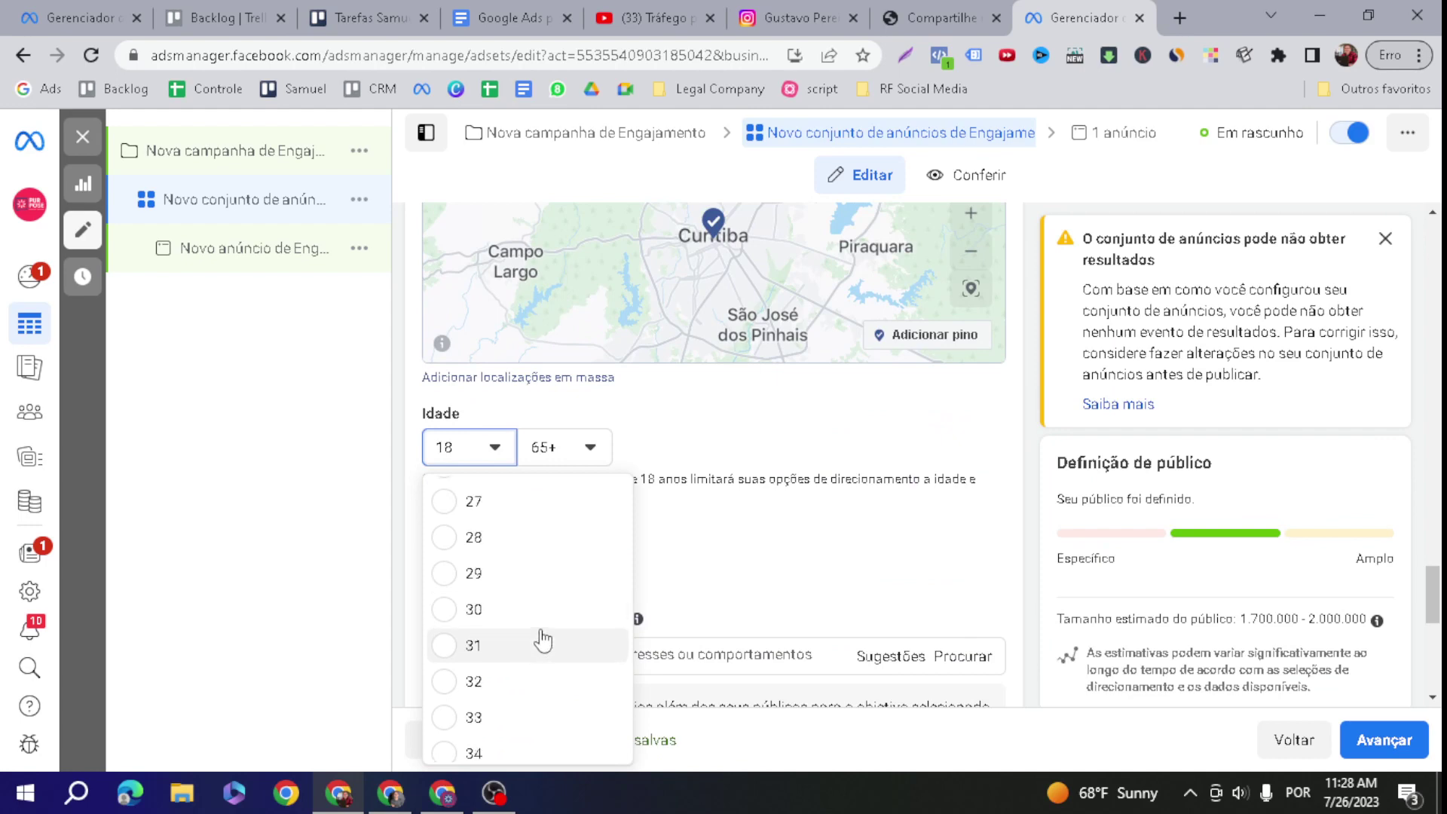
scroll(558, 520, up, 2)
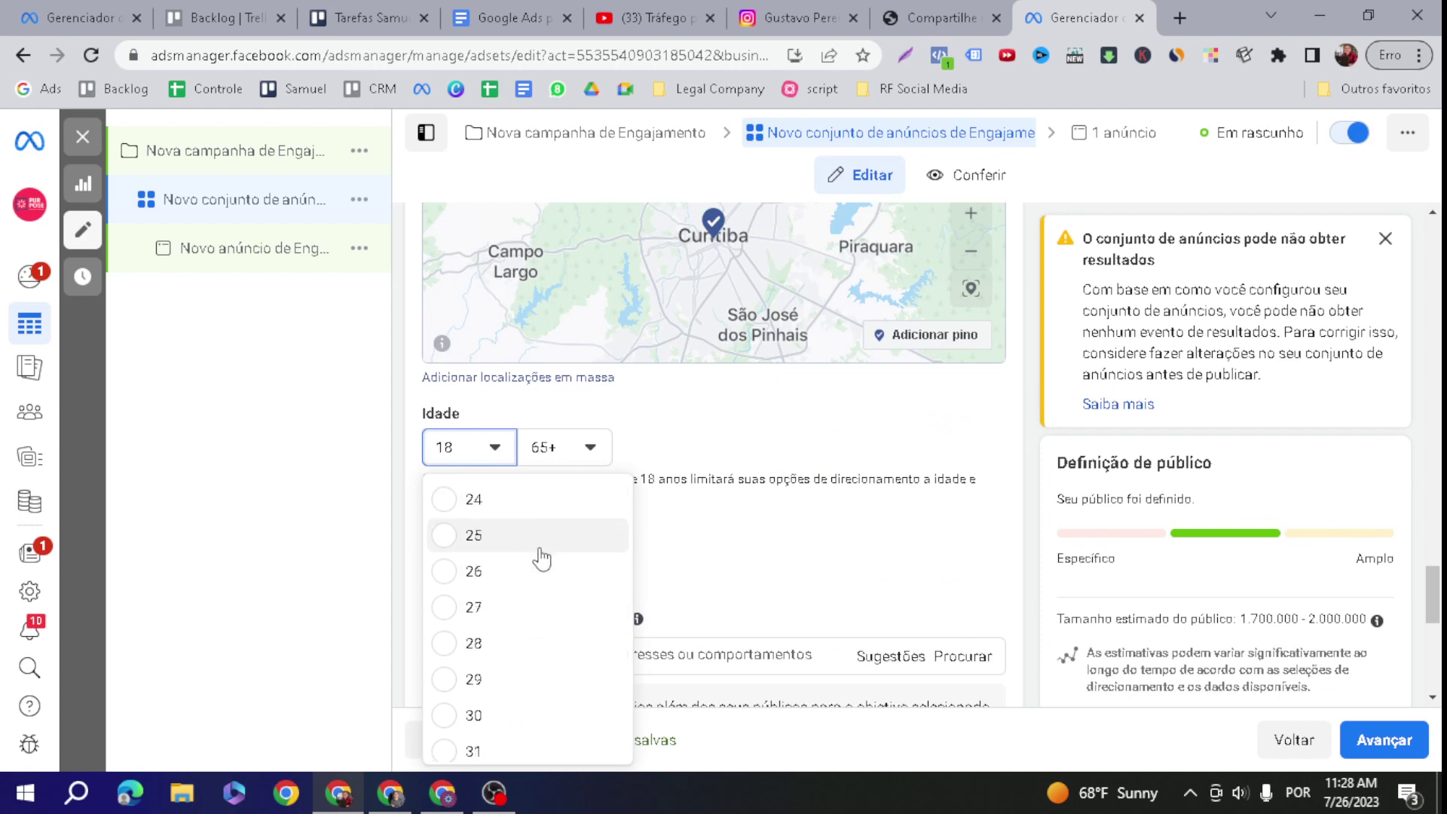
click(585, 452)
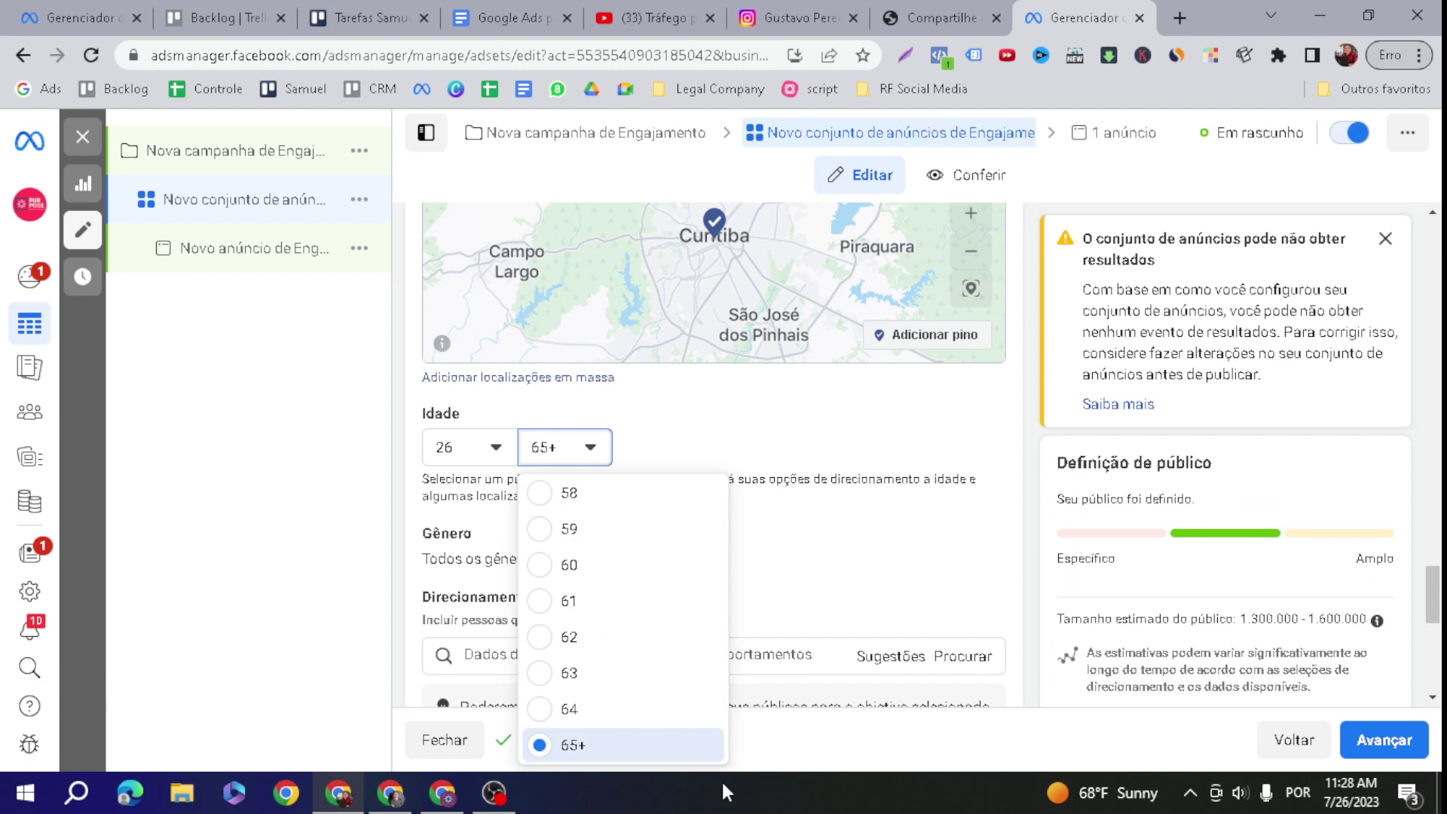
scroll(633, 716, up, 3)
scroll(630, 711, up, 6)
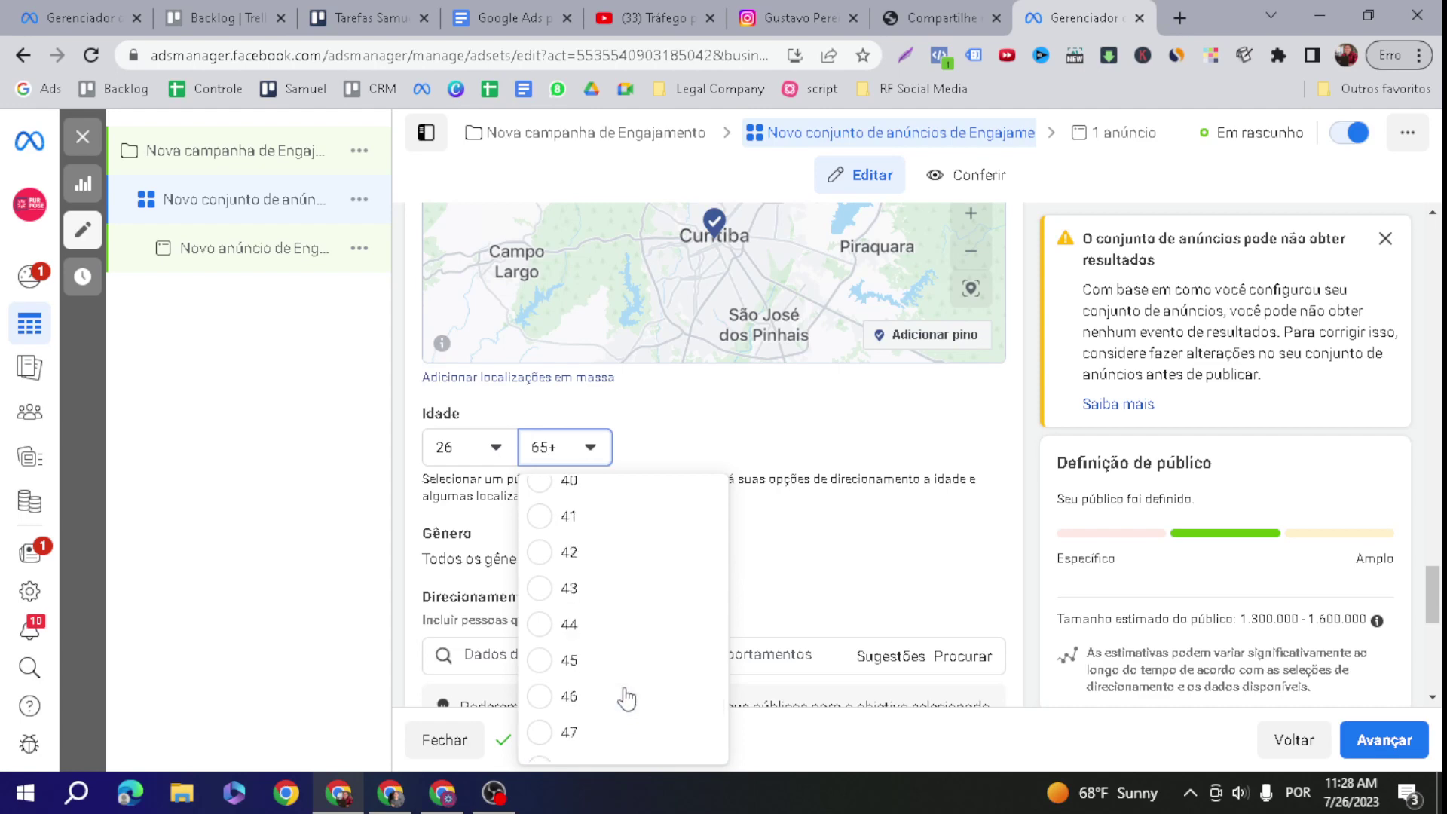
click(625, 659)
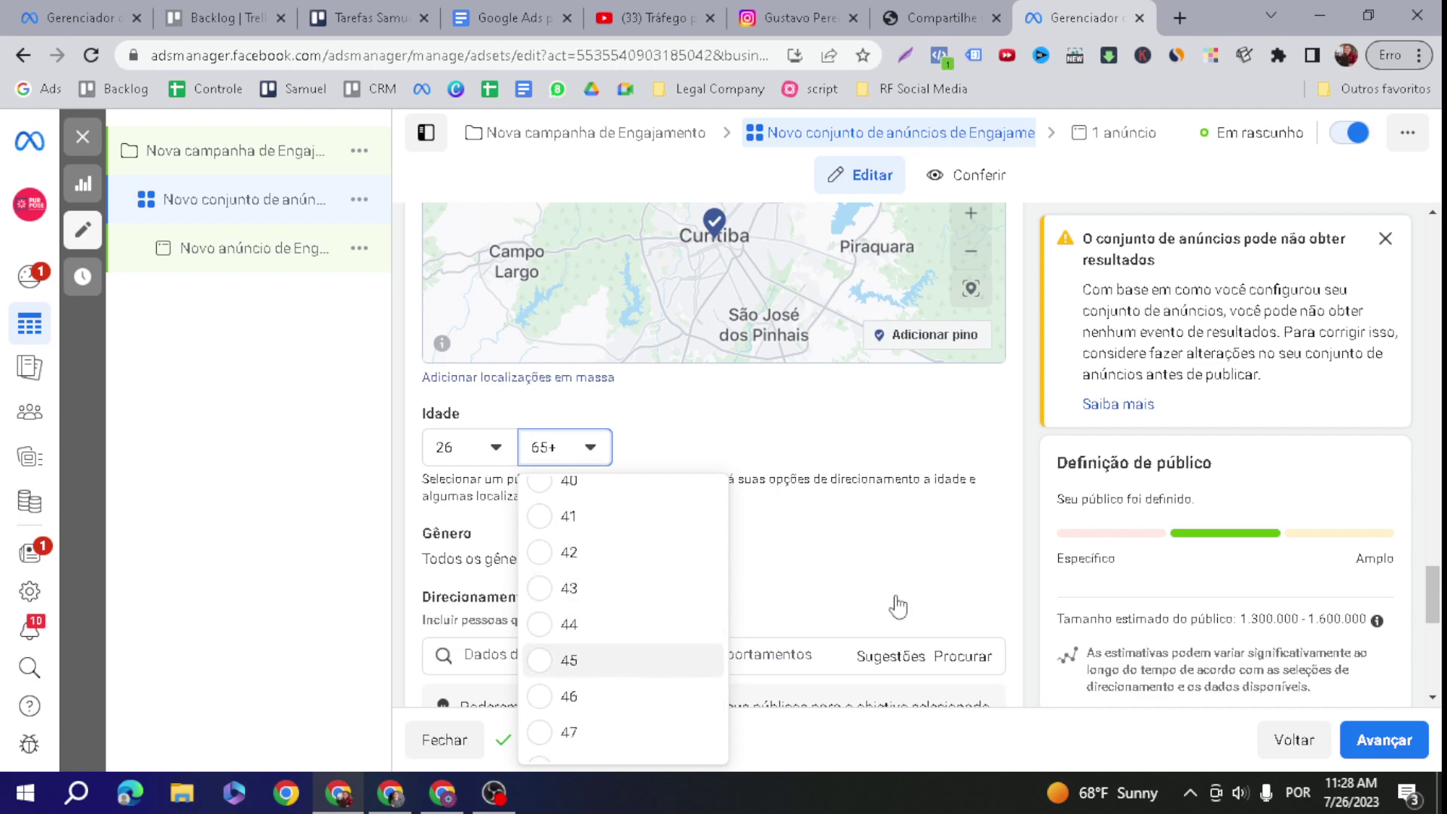
Open the audience's gender for editing and search the detailed targeting for "loja de veicu"
scroll(1040, 558, down, 3)
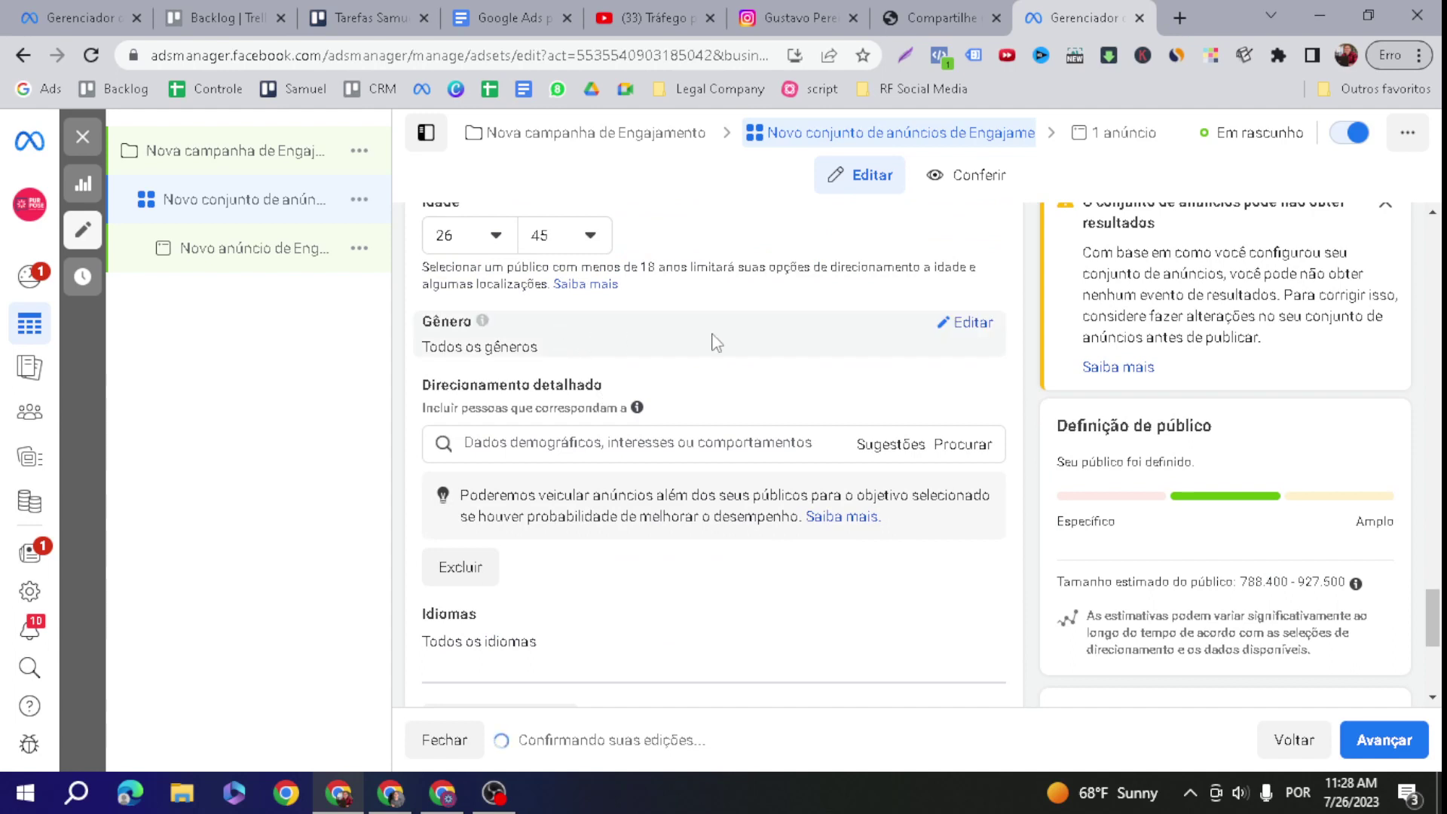
click(964, 325)
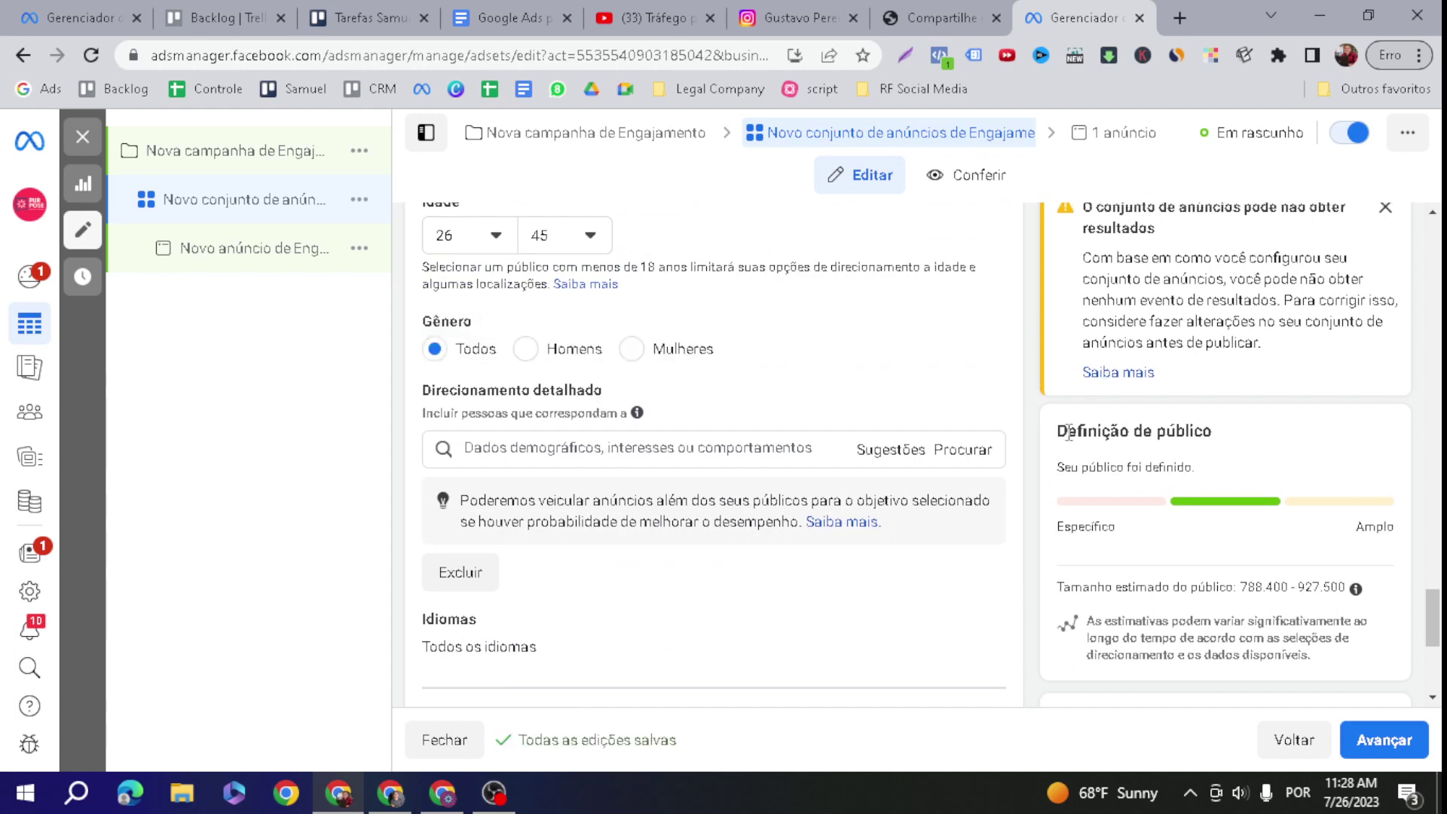
click(803, 448)
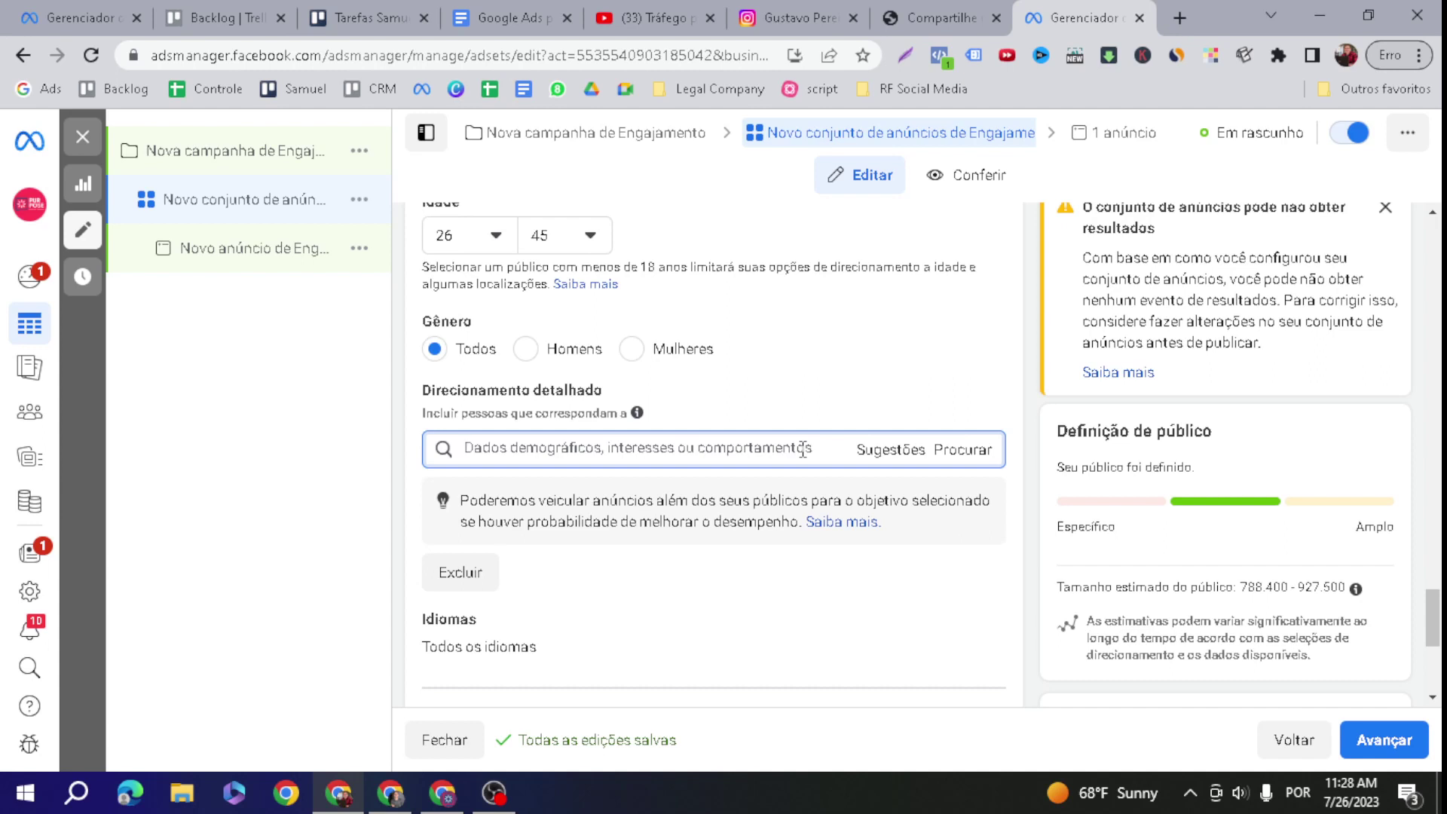
text(loja)
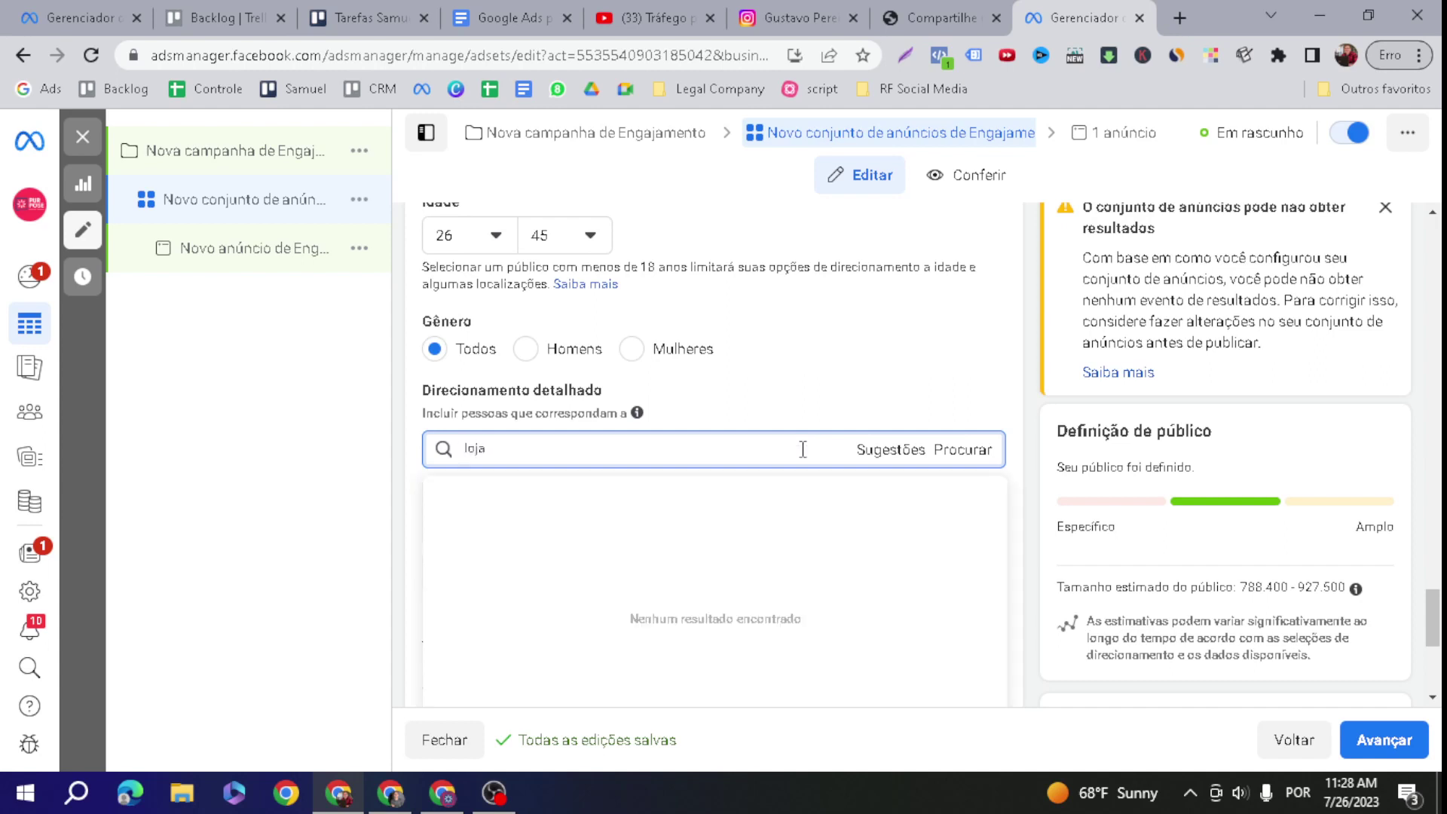
text( de veicu)
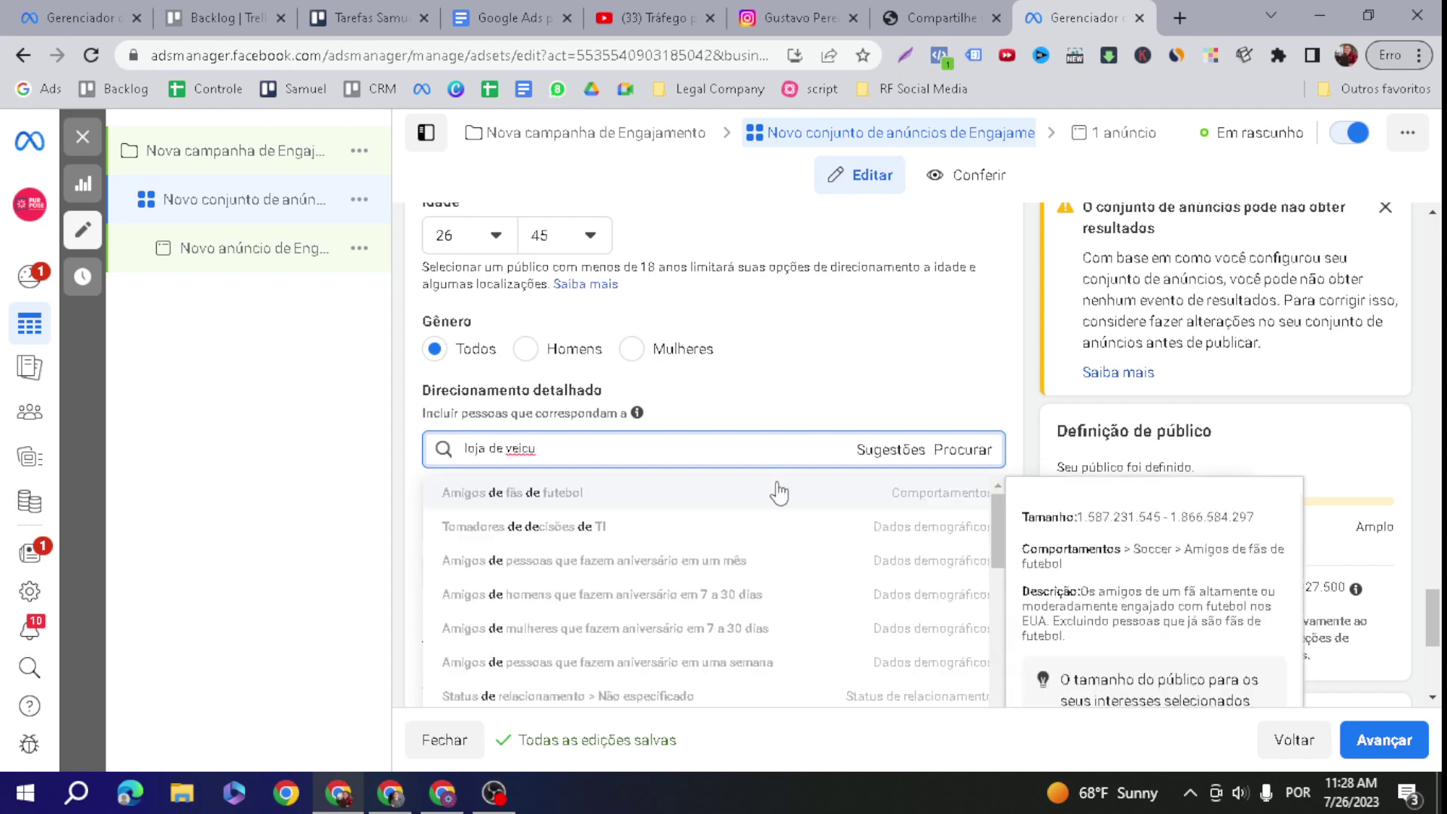
Replace the detailed targeting search text with "loja de carros"
triple_click(530, 448)
text(d)
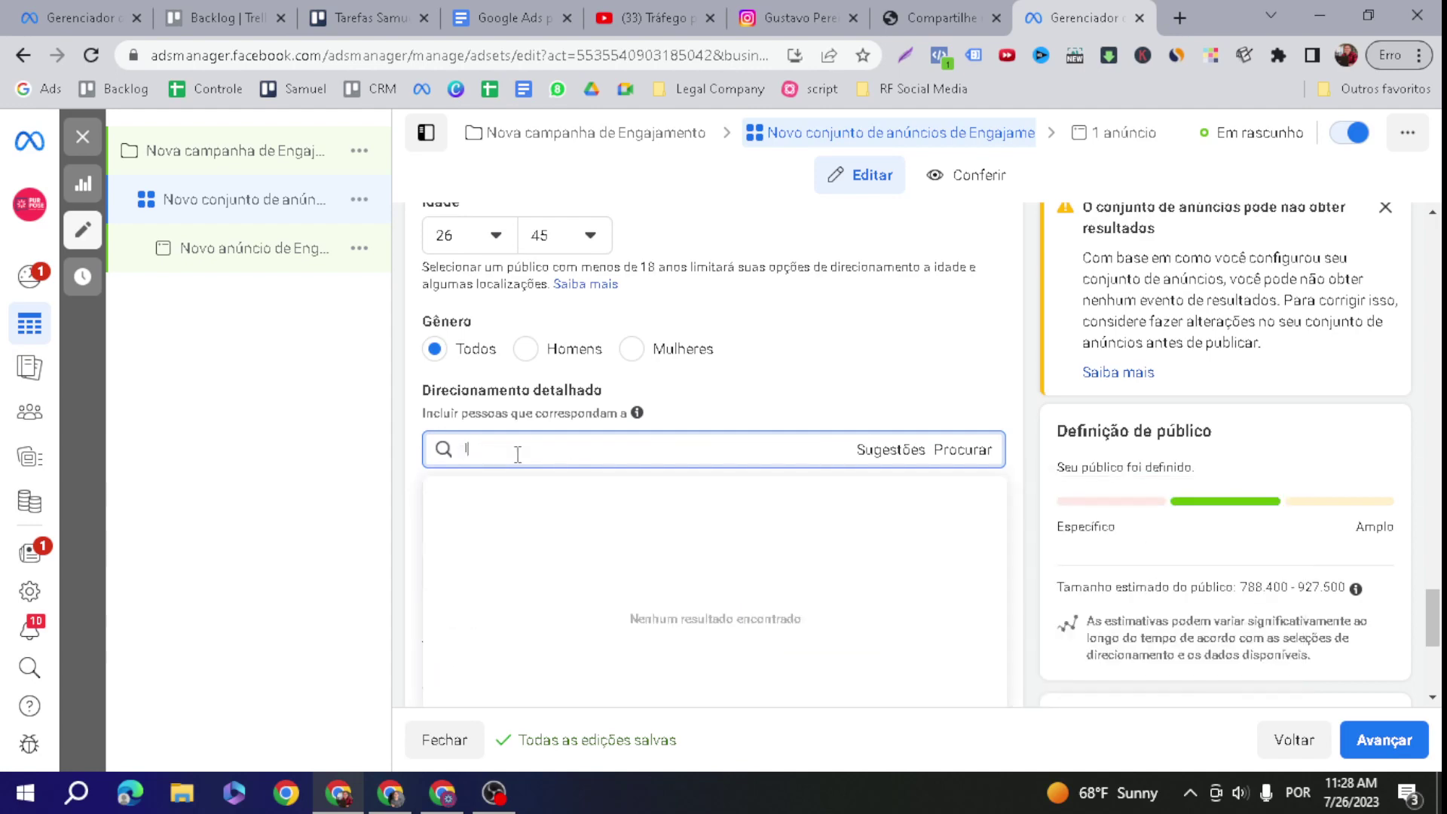
text(oja)
key(BackSpace)
key(BackSpace)
key(BackSpace)
key(BackSpace)
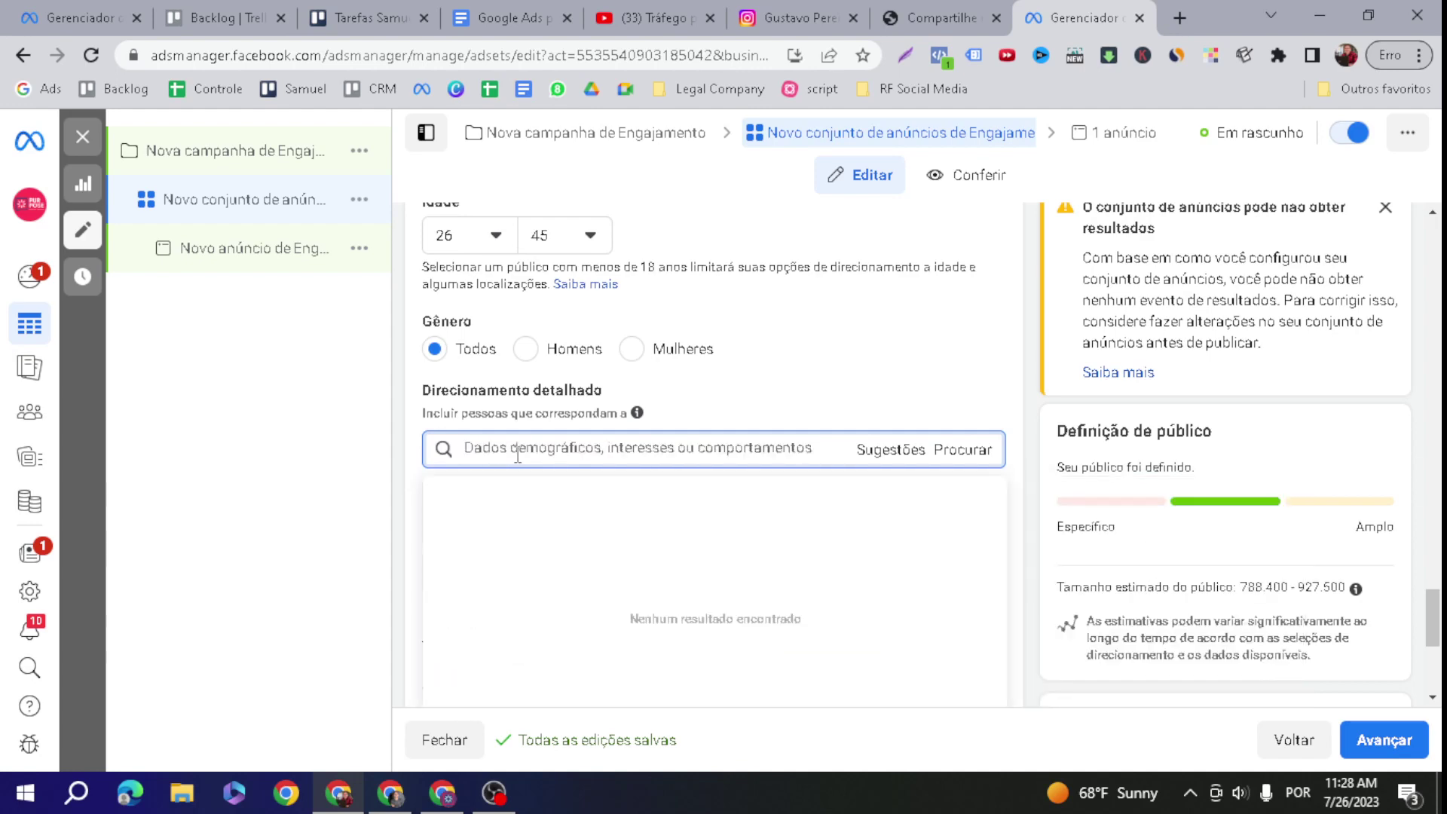
text(oja de carros)
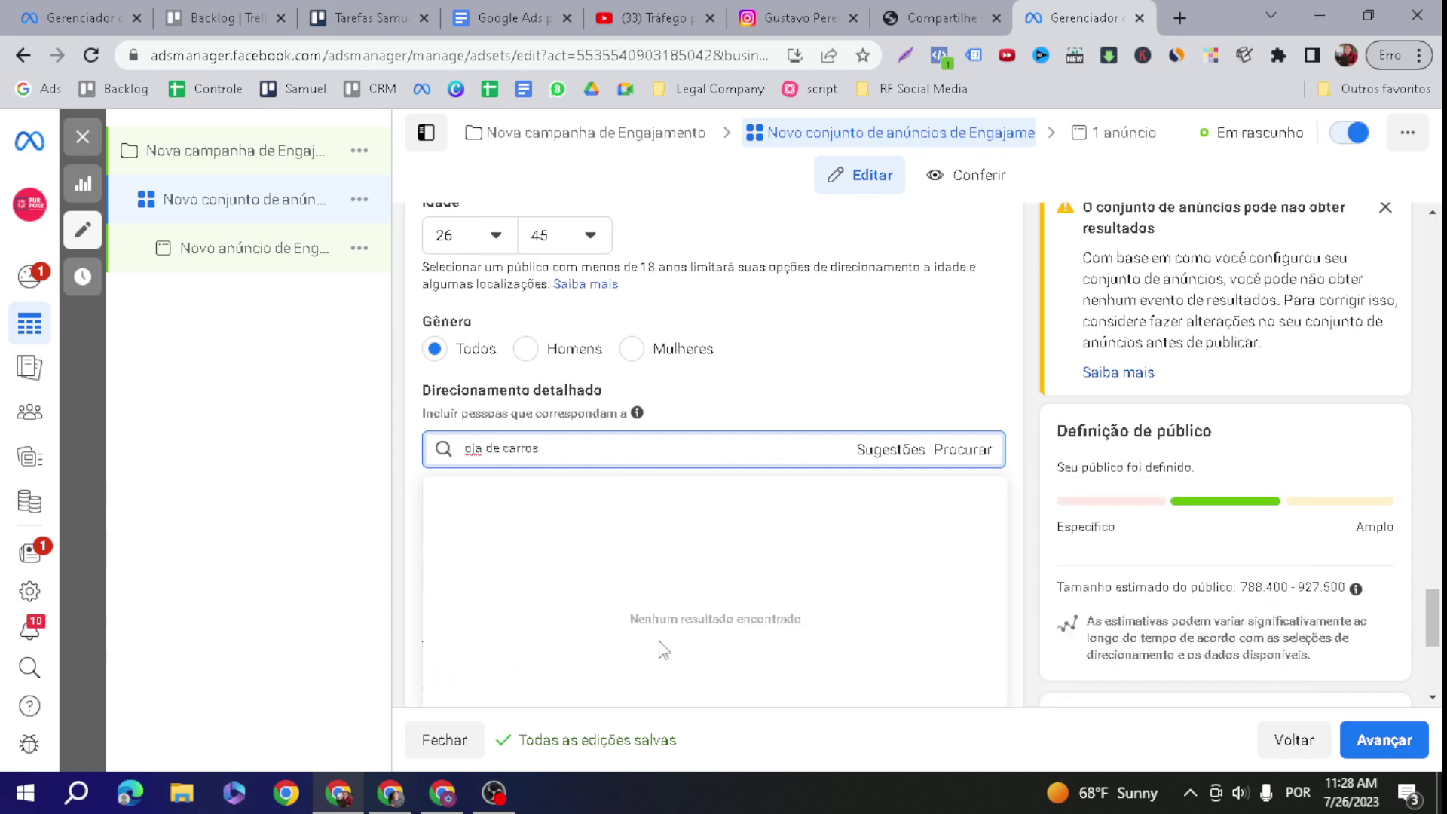
triple_click(477, 449)
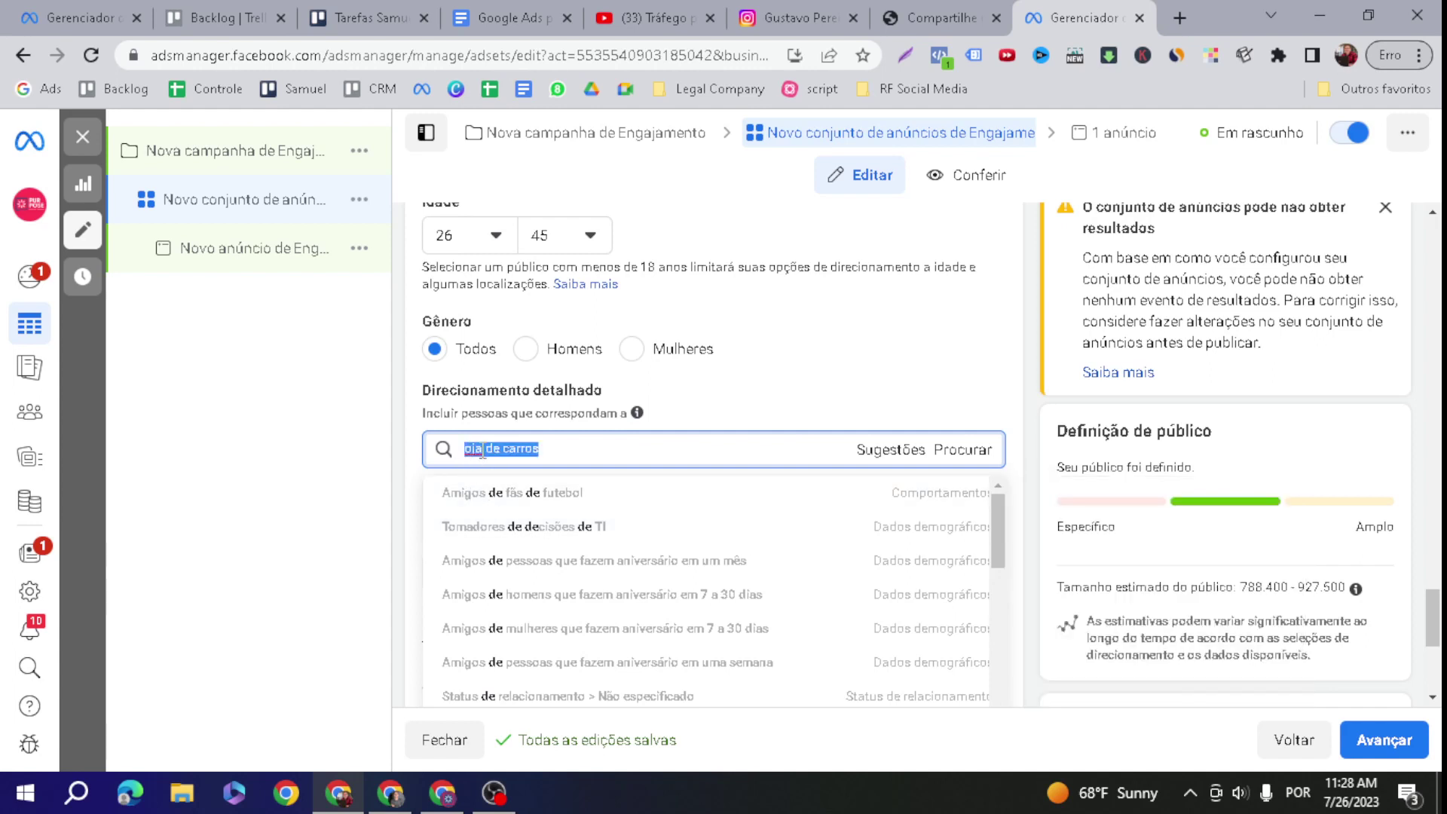
click(482, 450)
text(l)
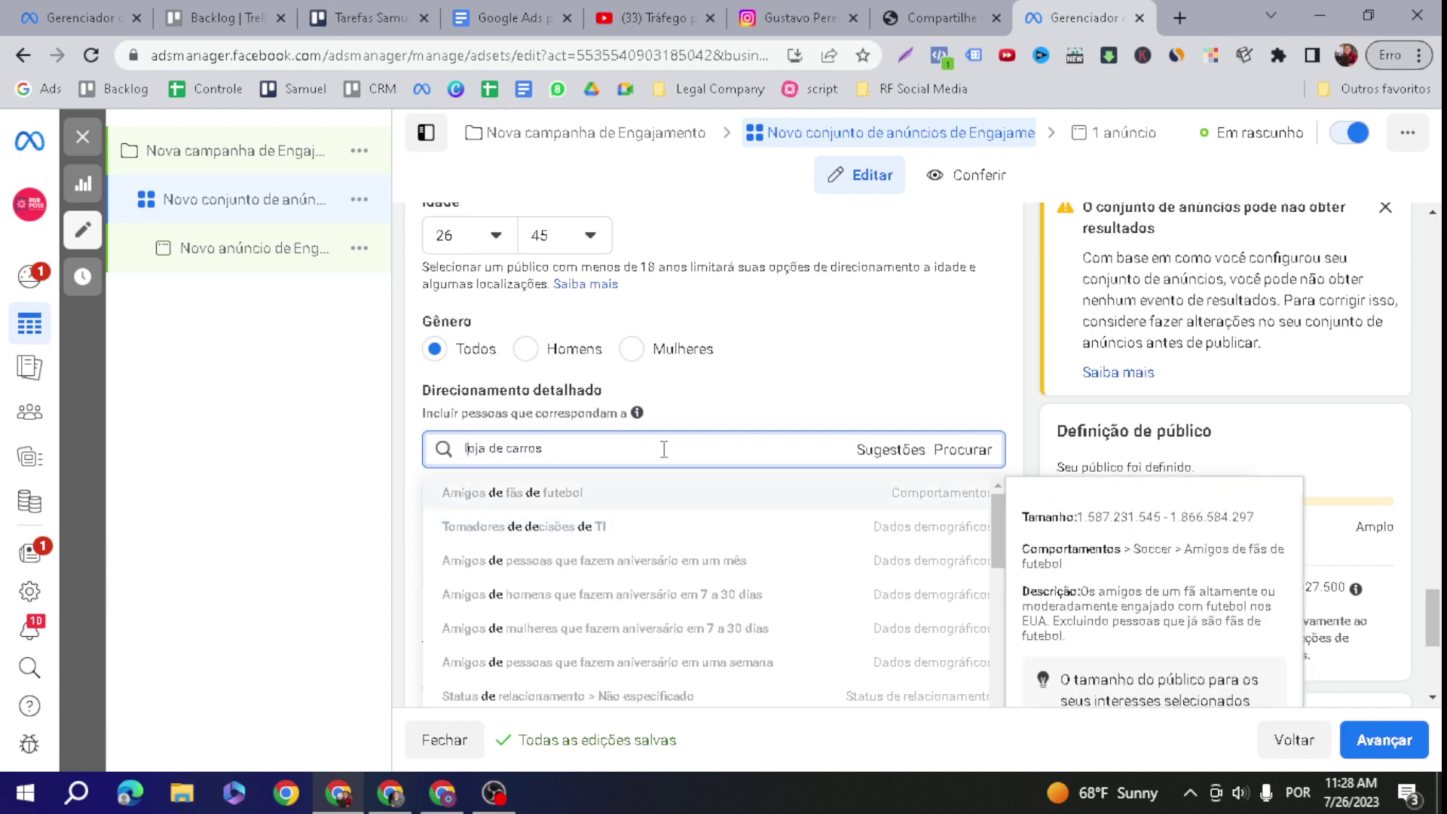
Search the detailed targeting for "carro" and add the interests Carros and Automobiles (vehicles)
click(607, 445)
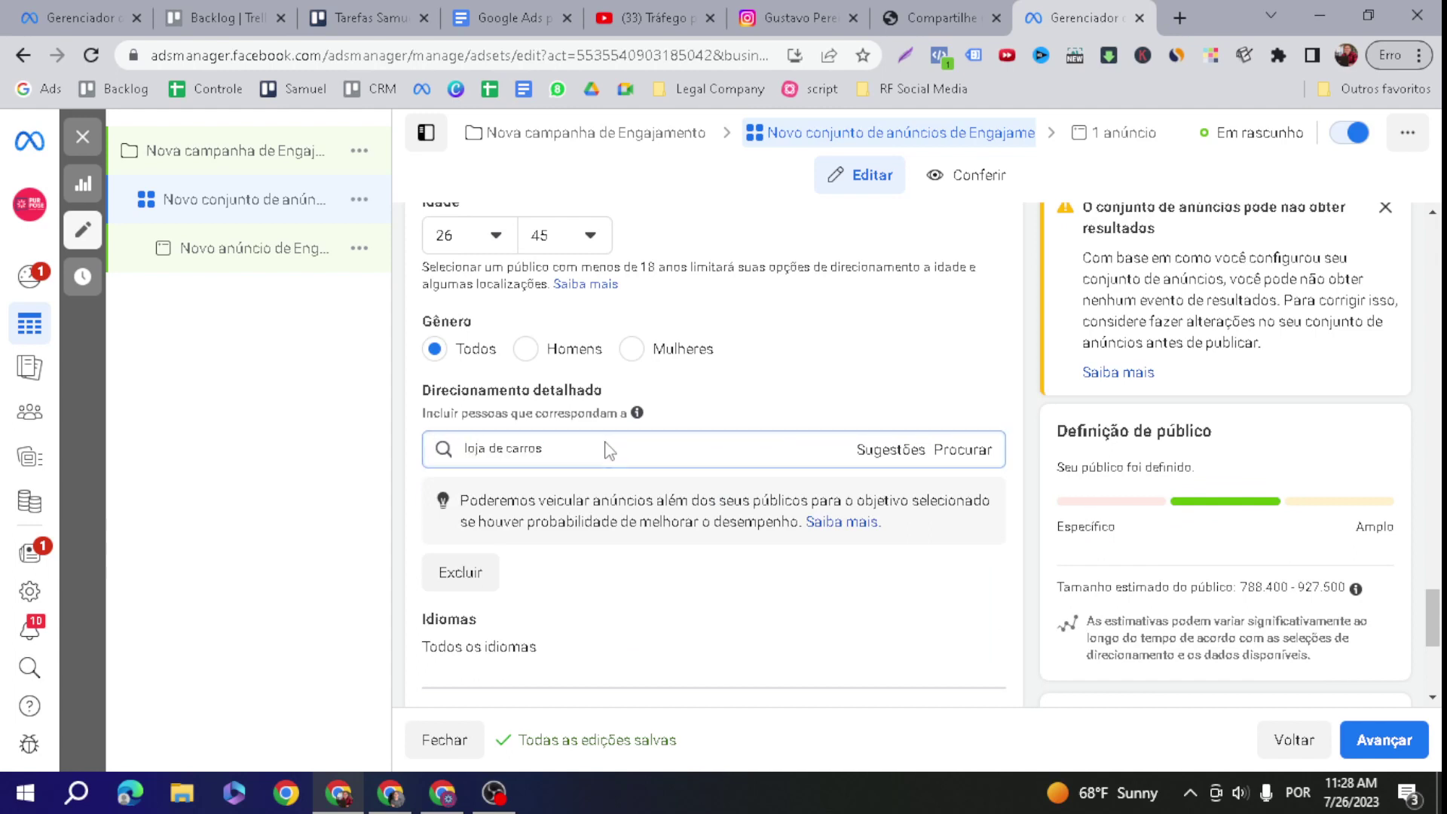
triple_click(607, 445)
text(carro)
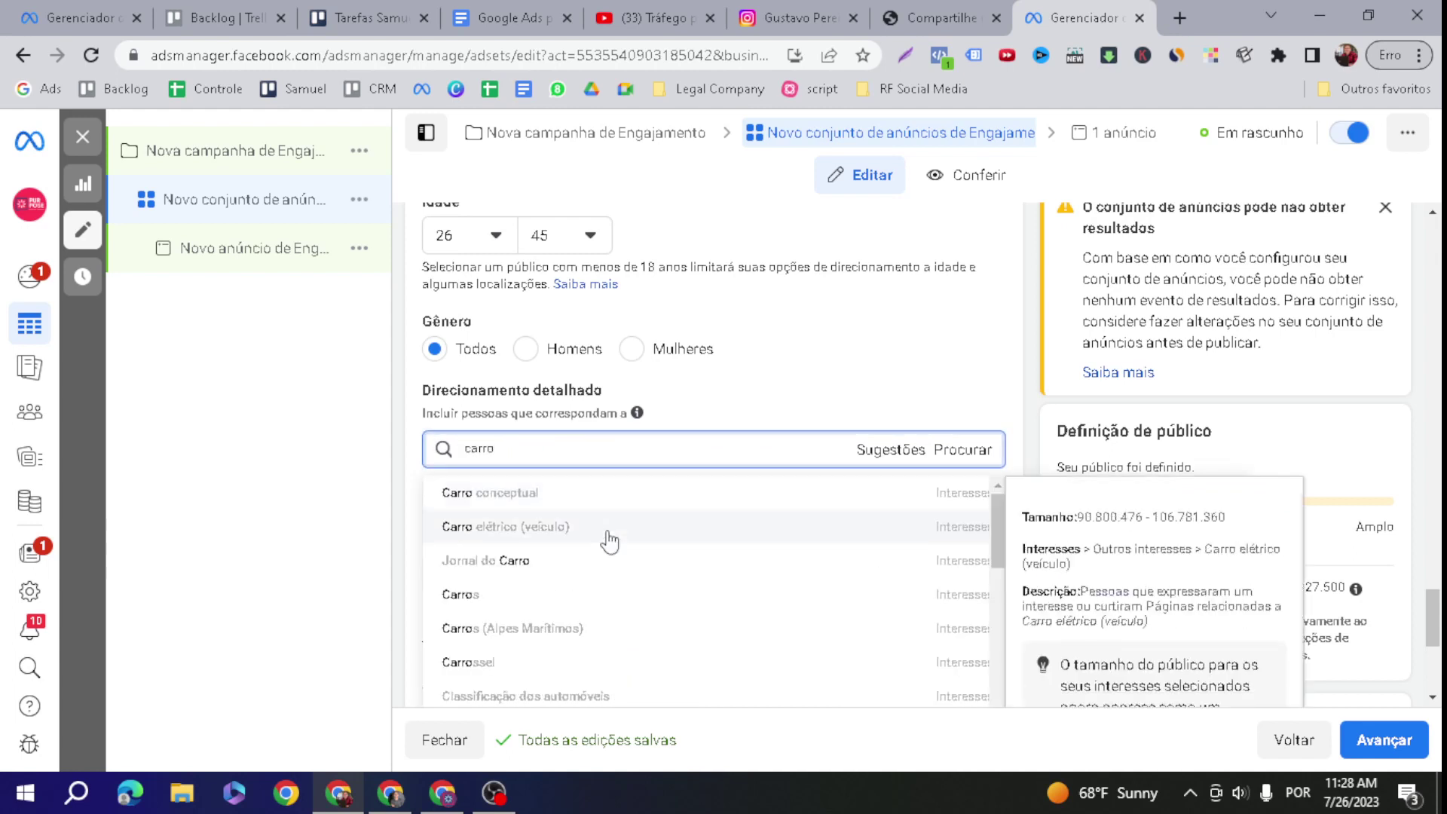
click(821, 594)
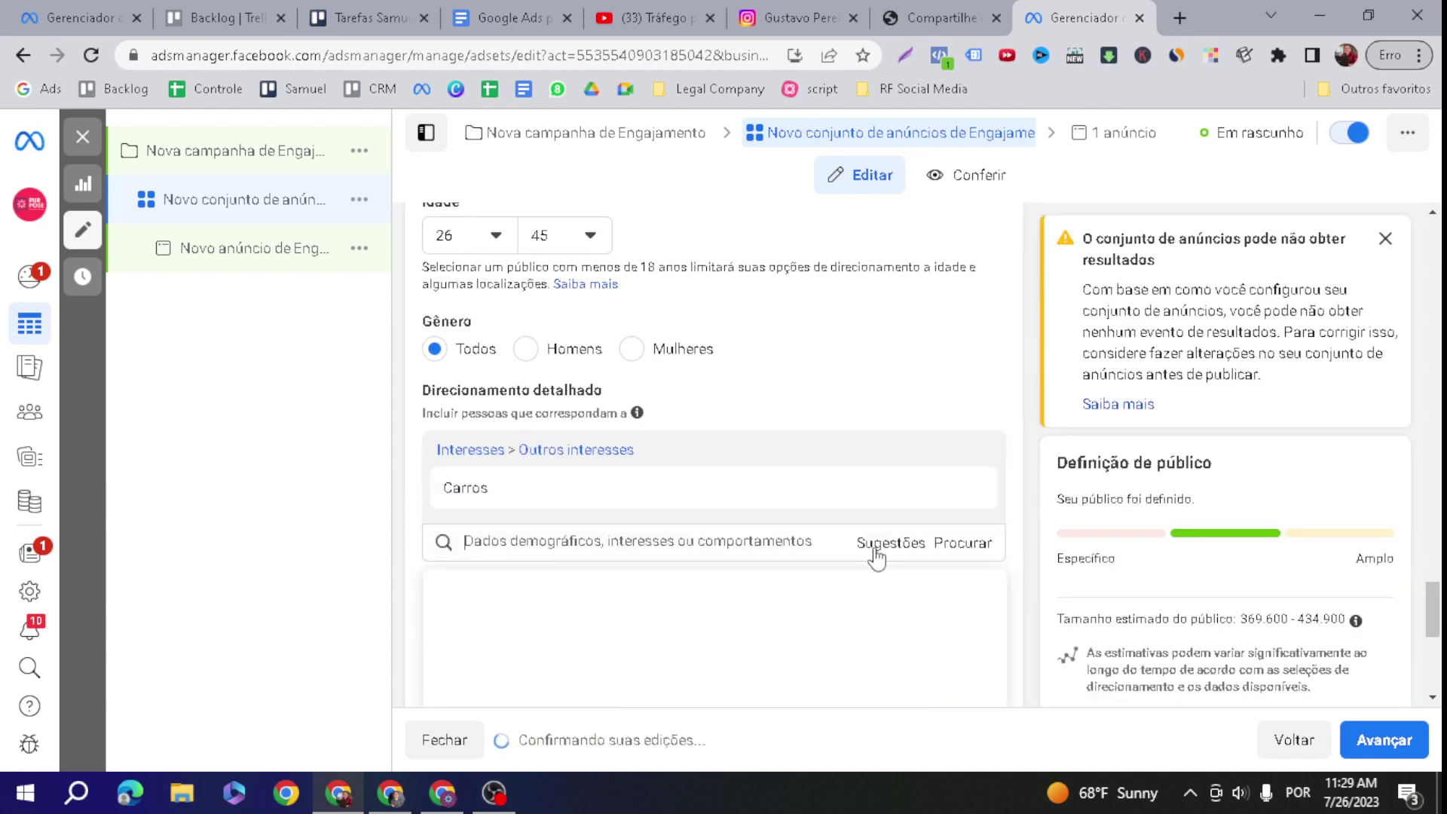
click(616, 585)
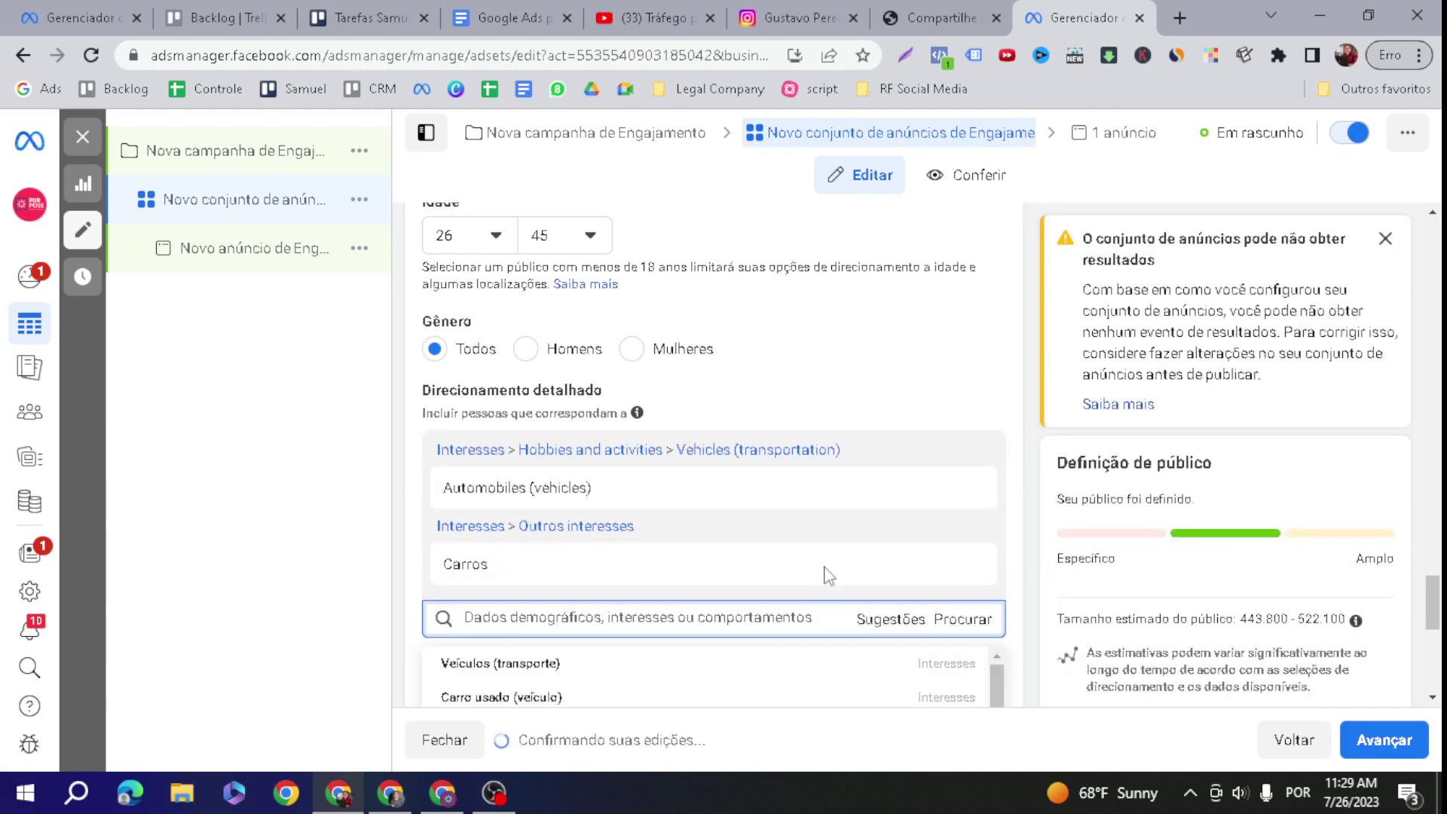
Look through the suggested interests related to cars, such as vehicle types and car brands
scroll(829, 588, down, 3)
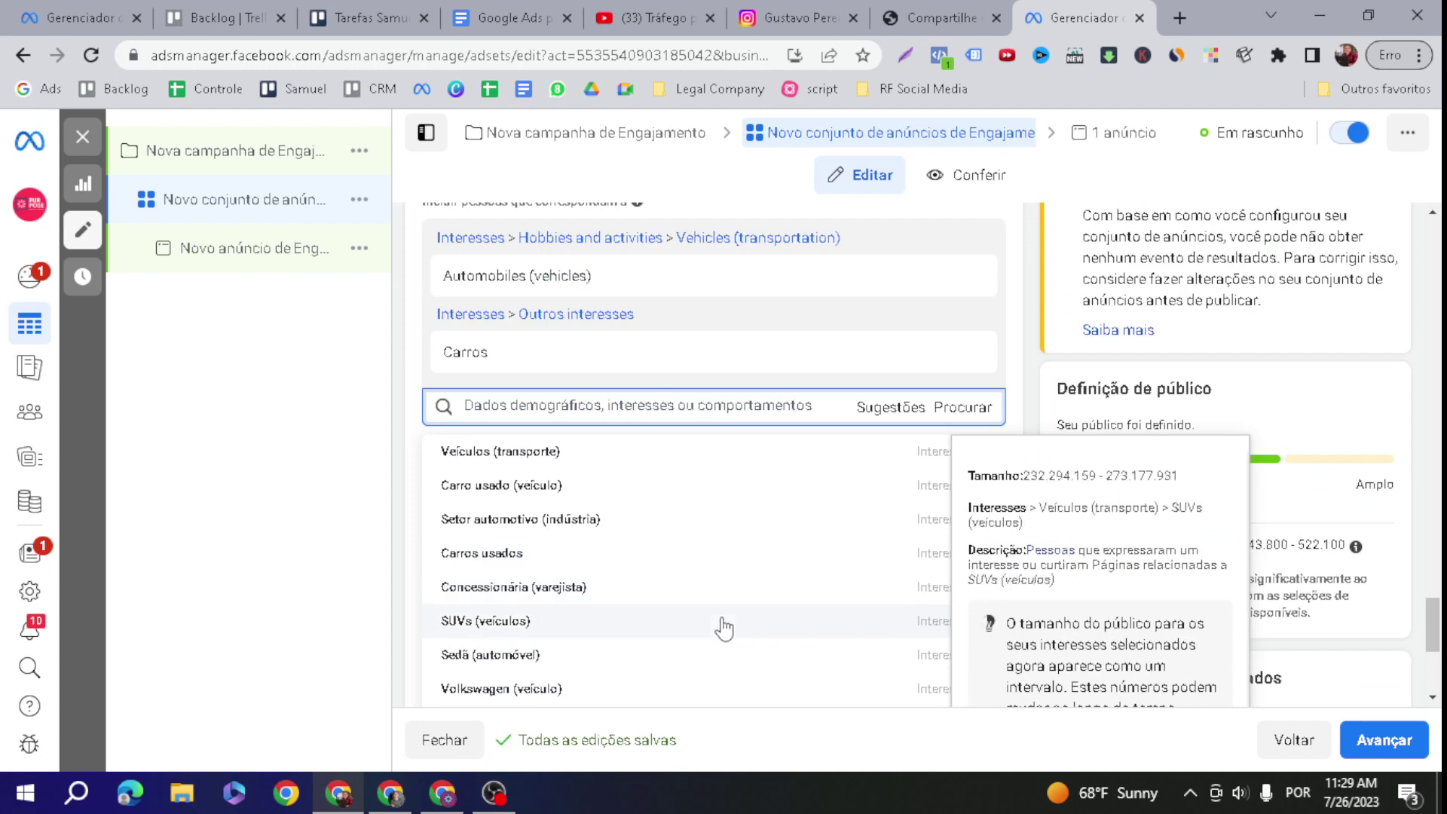
scroll(735, 648, down, 2)
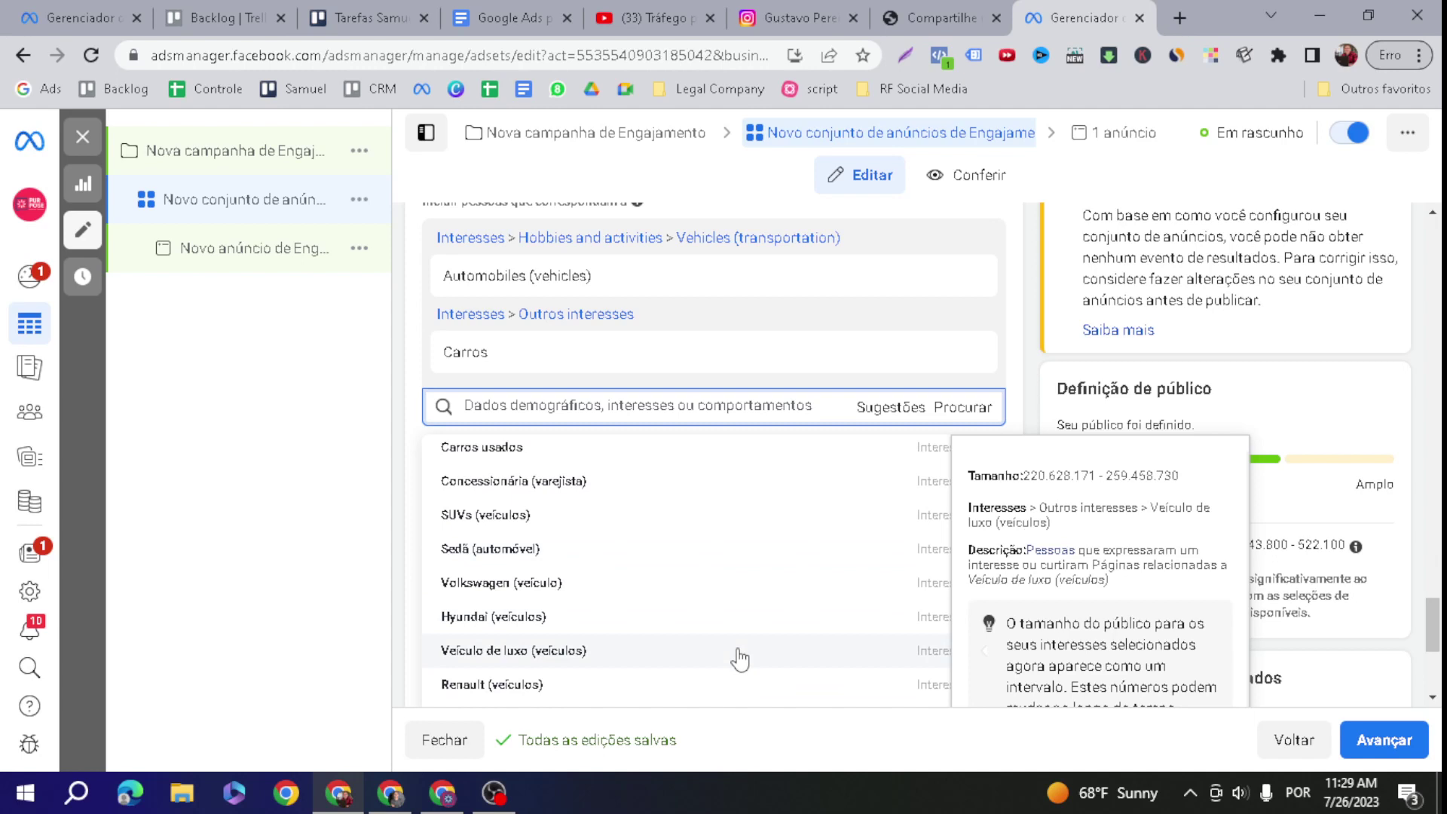
scroll(733, 653, down, 2)
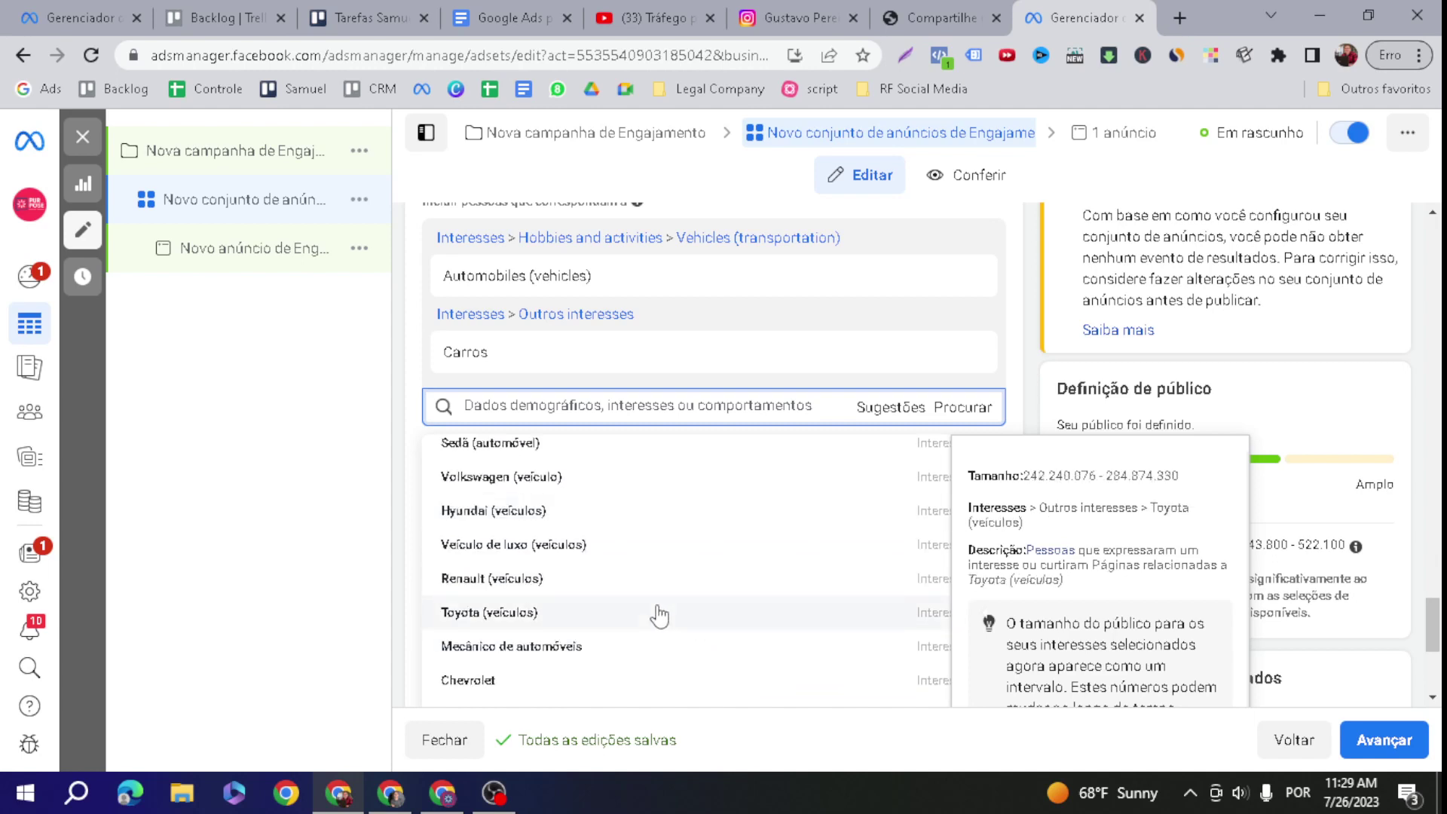
scroll(658, 622, down, 2)
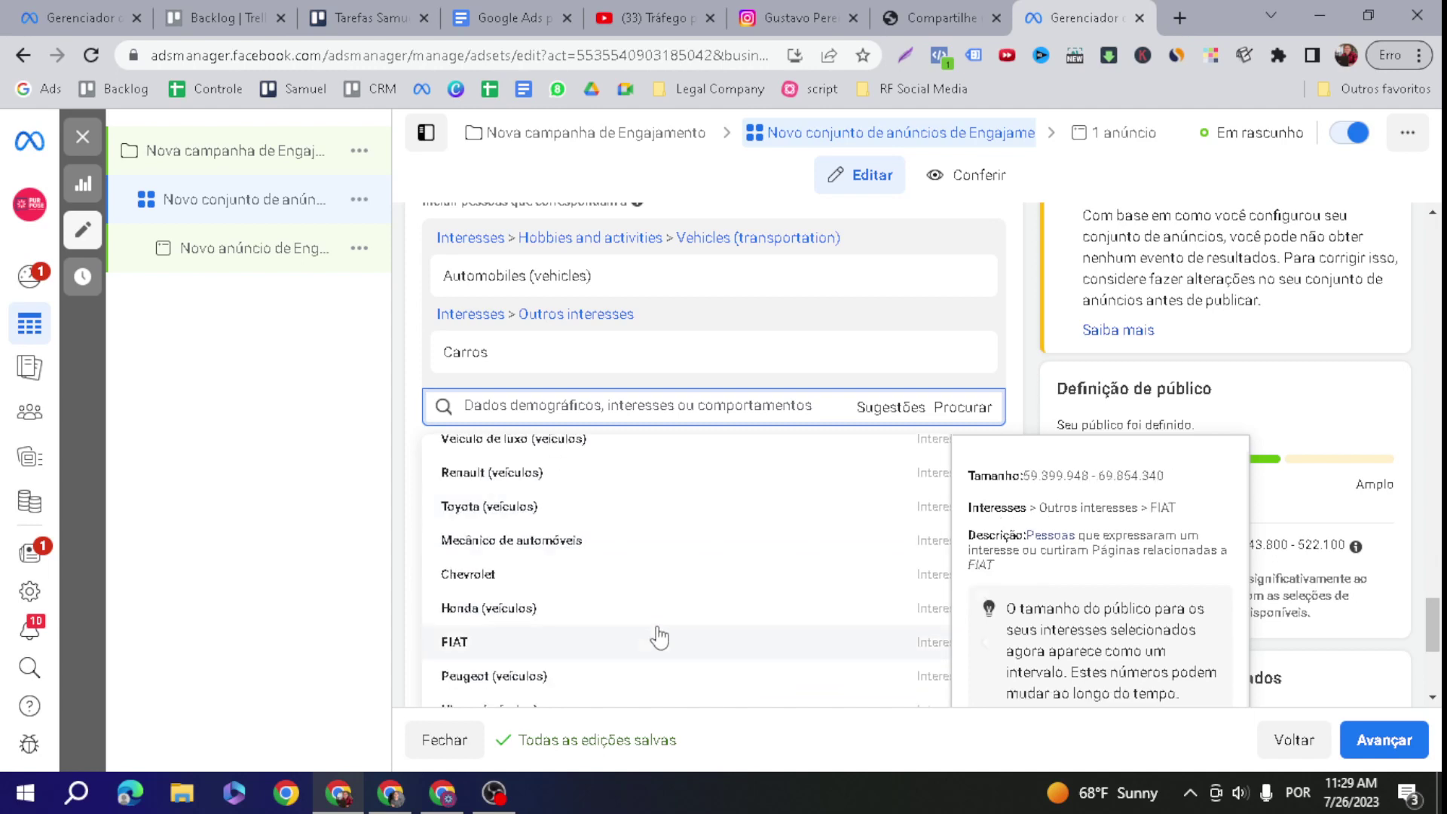
scroll(659, 633, down, 2)
scroll(664, 641, down, 2)
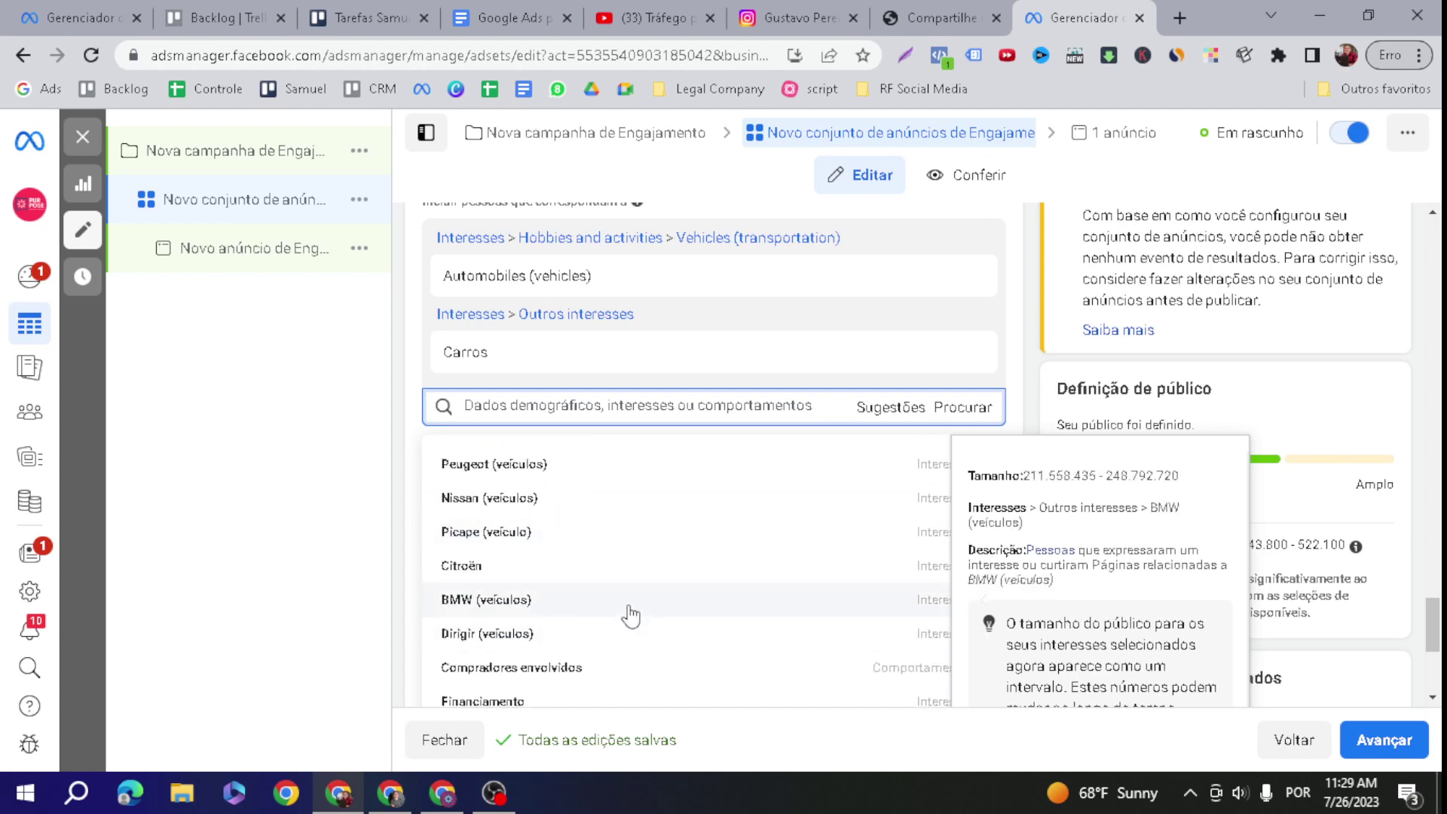
scroll(630, 616, down, 4)
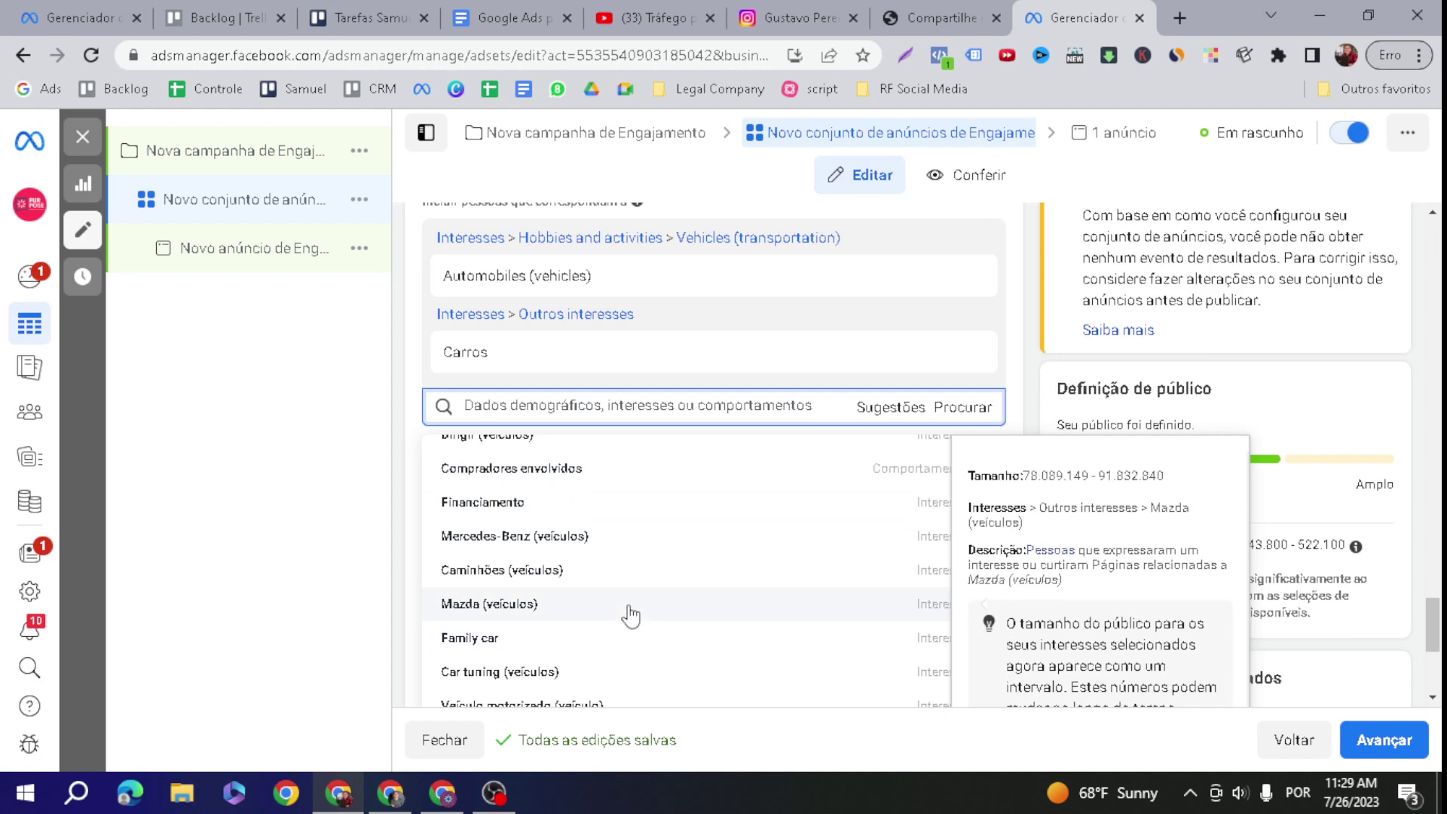
scroll(685, 607, down, 2)
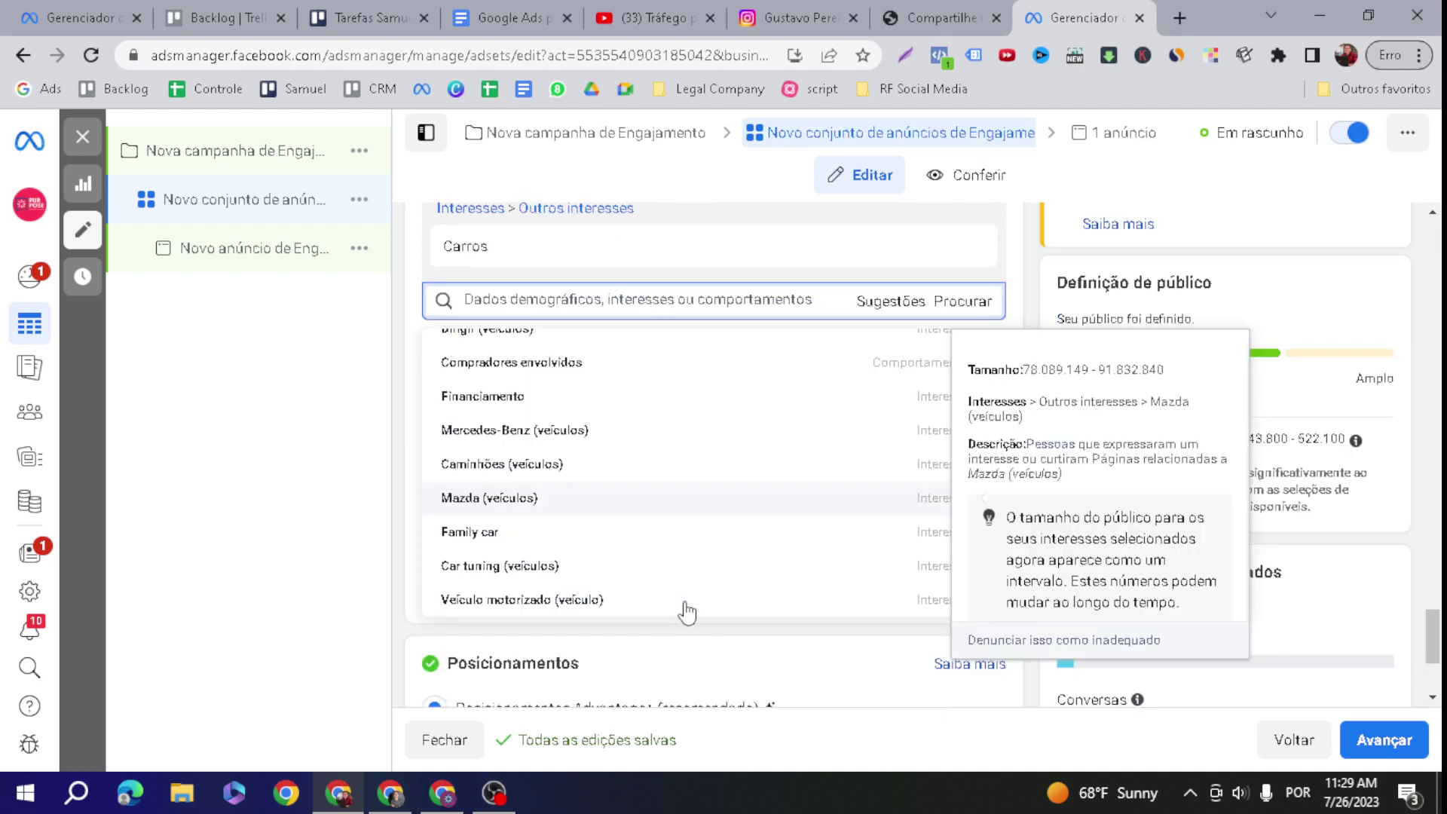
Close the interest suggestions and remove Automobiles (vehicles) and Carros from the detailed targeting
scroll(754, 588, up, 3)
click(753, 337)
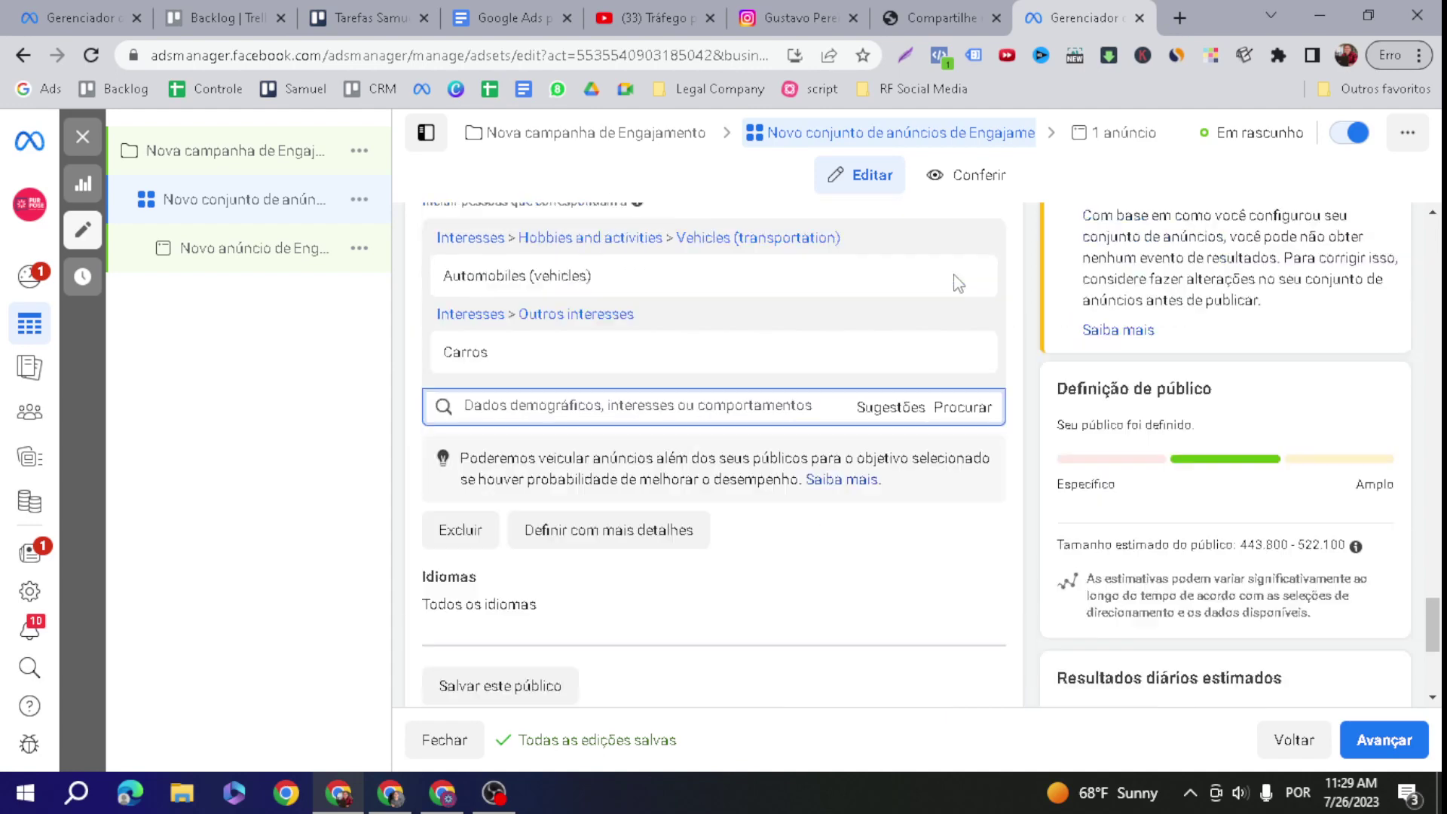
click(968, 278)
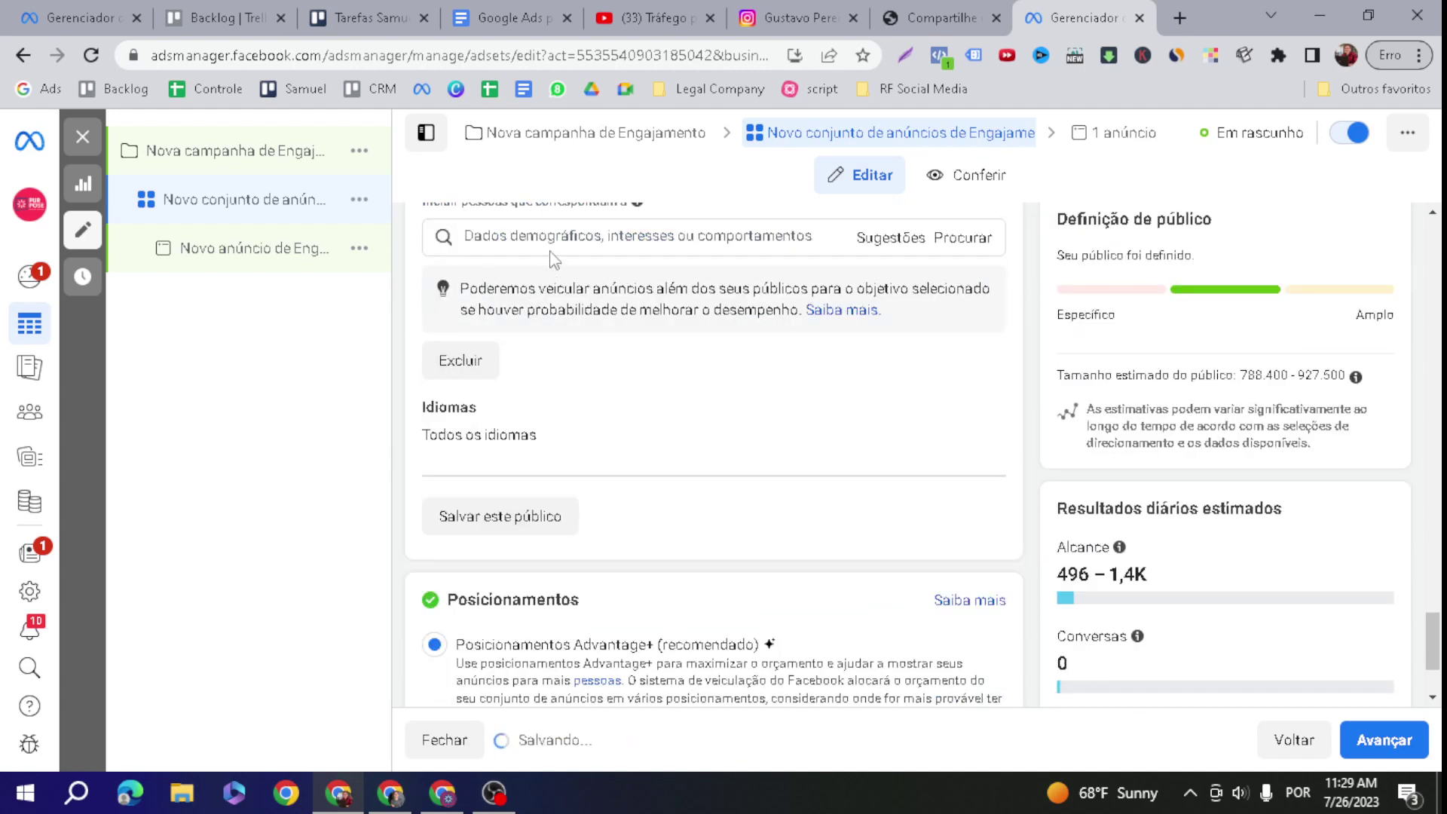
Search the detailed targeting for "hb20" and add the interest Hyundai HB20
click(585, 249)
scroll(685, 372, up, 3)
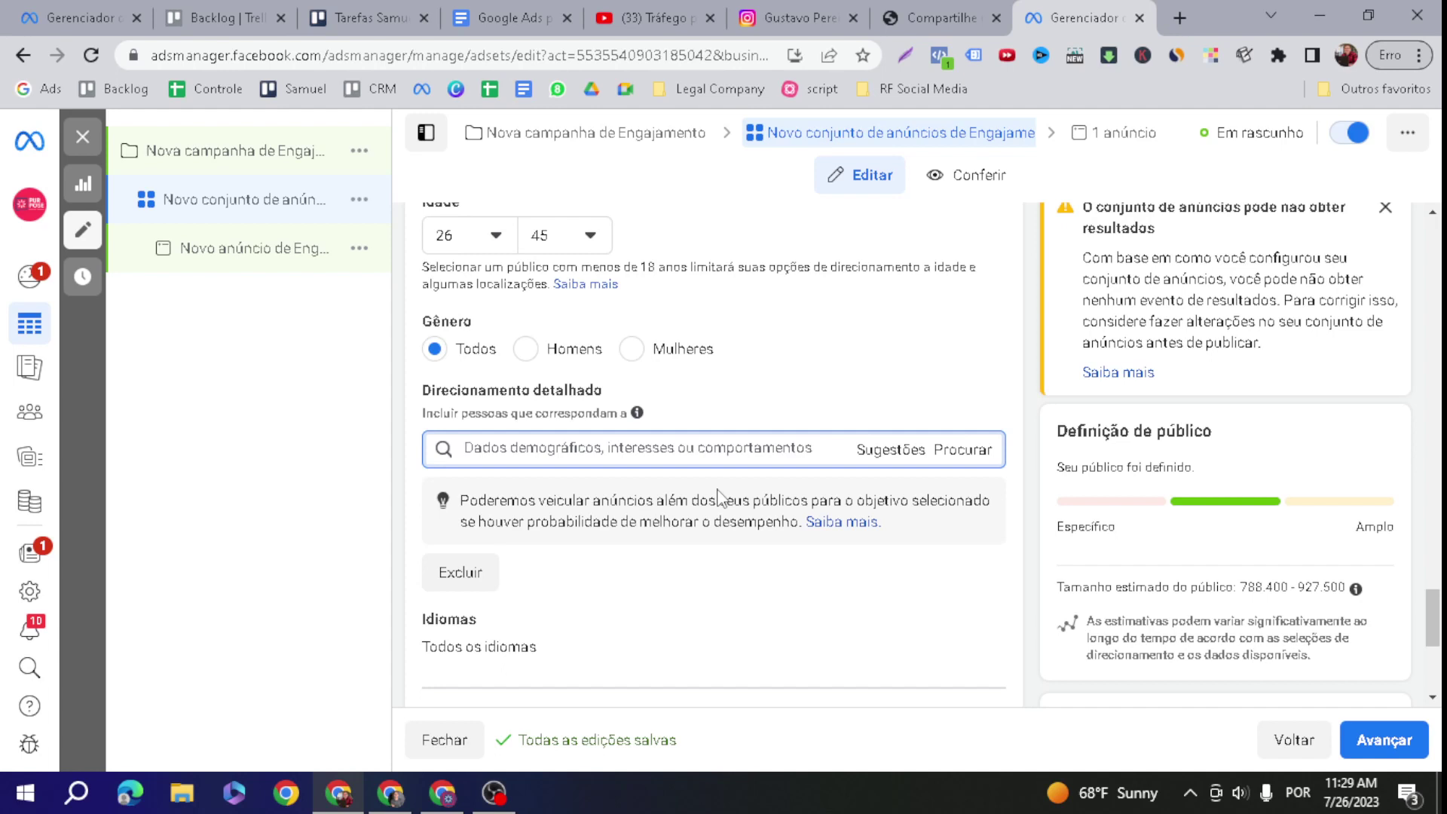
text(hb20)
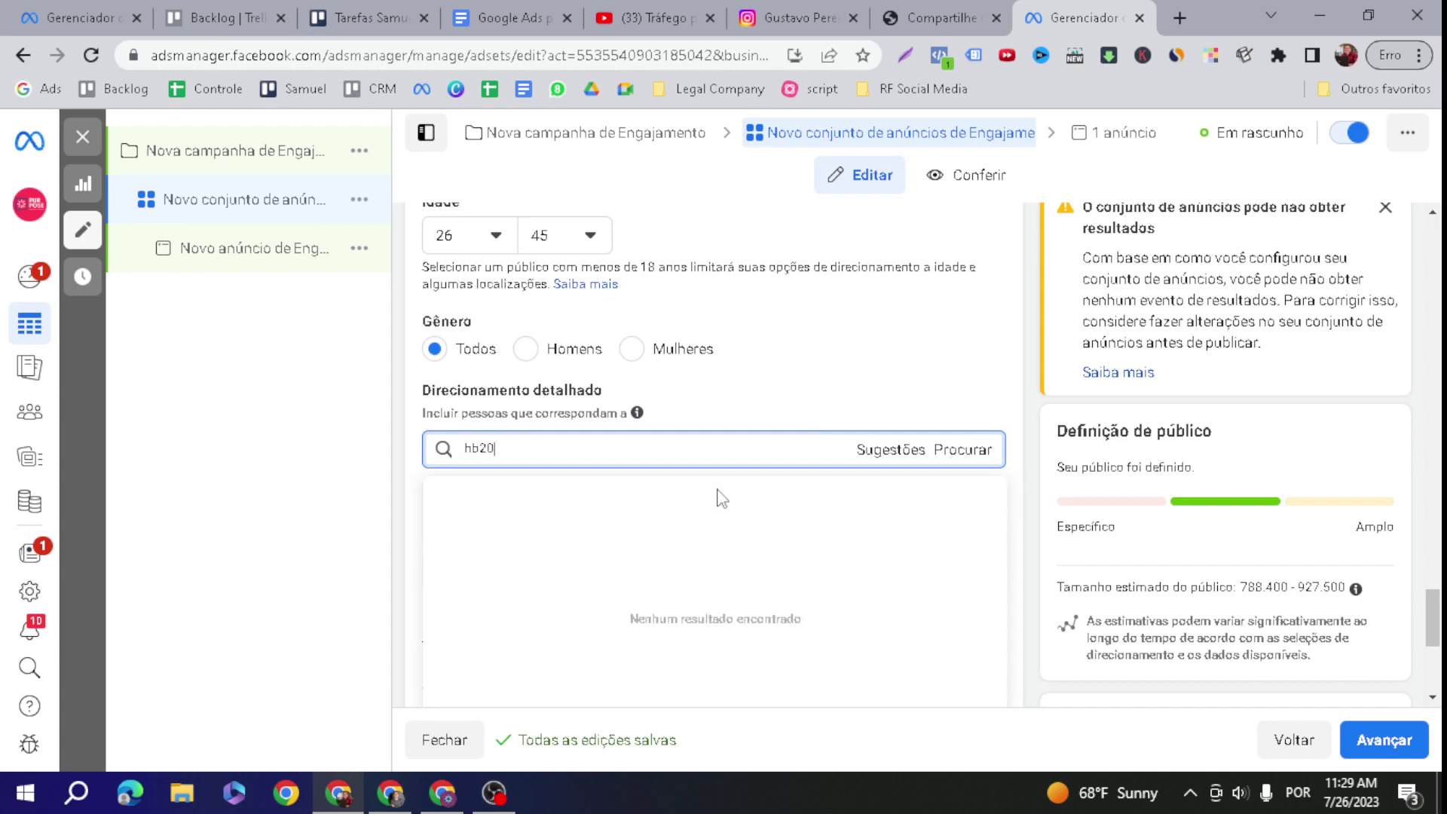
mouse_move(716, 498)
click(606, 496)
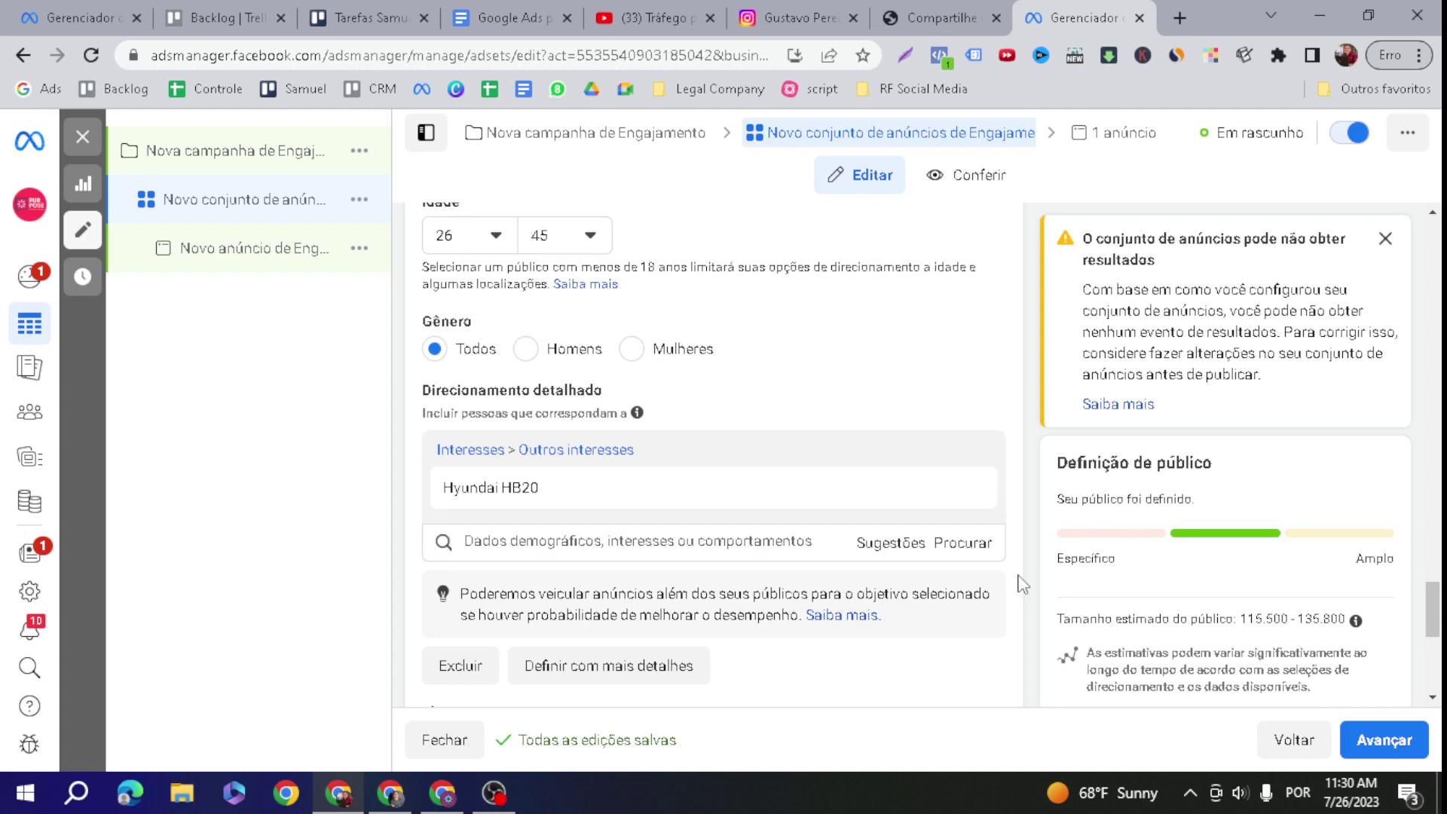
View the open WhatsApp conversation page and return to the ad set in Ads Manager
click(935, 10)
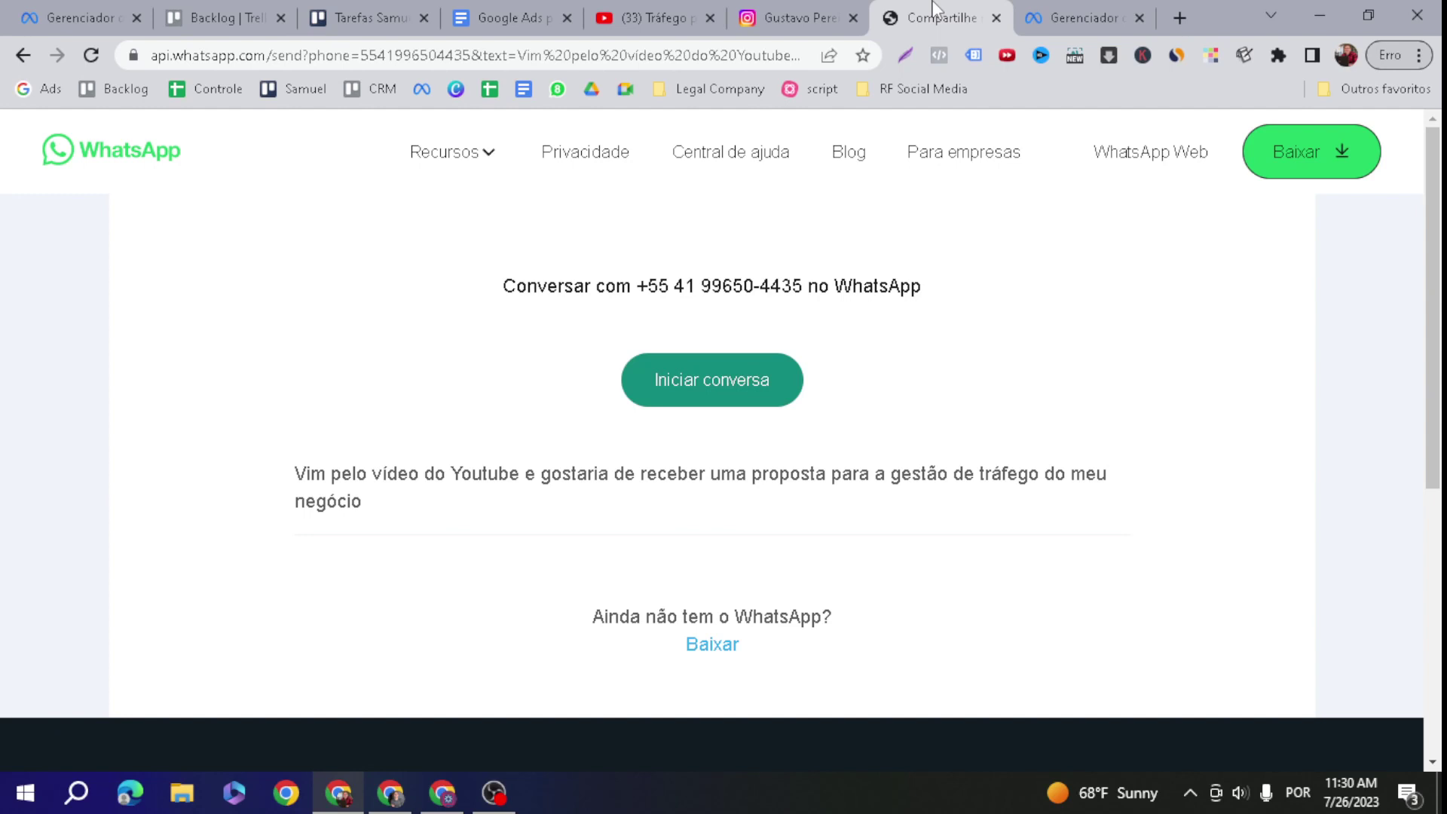
click(1074, 17)
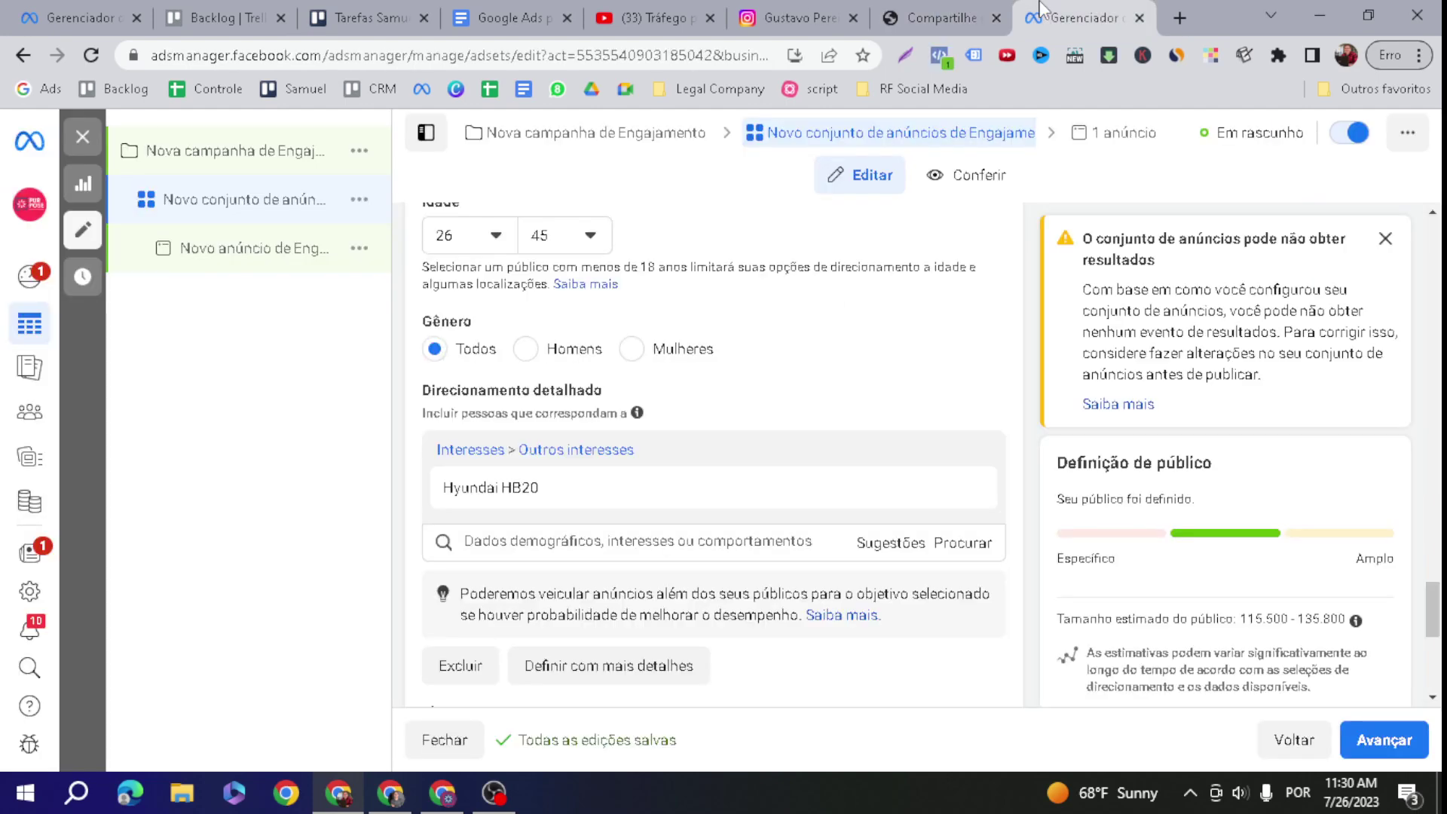
Keep the Advantage+ placements, proceed to the ad level and turn off multi-advertiser ads
scroll(840, 494, down, 1)
scroll(841, 494, down, 5)
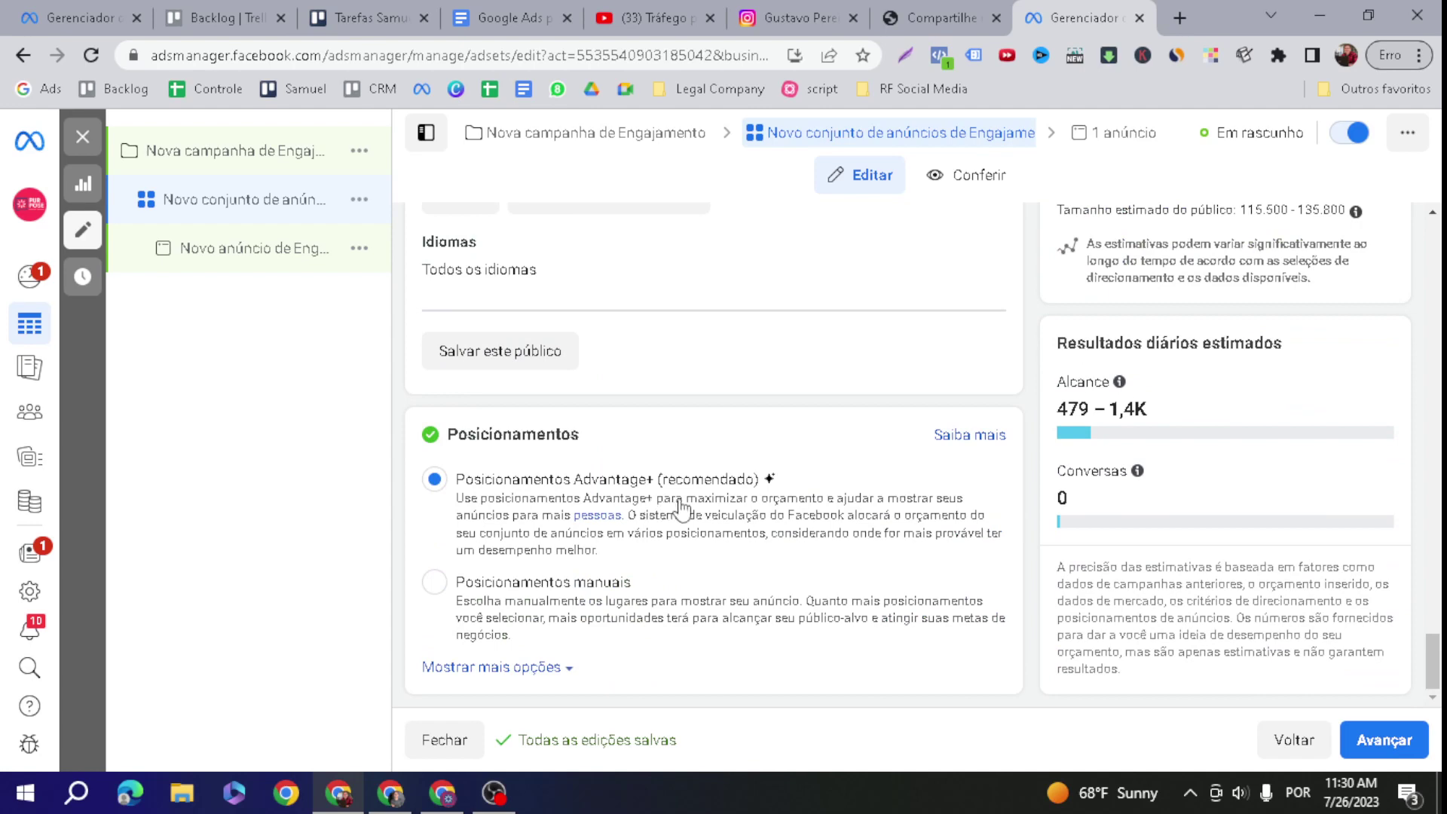
click(1379, 741)
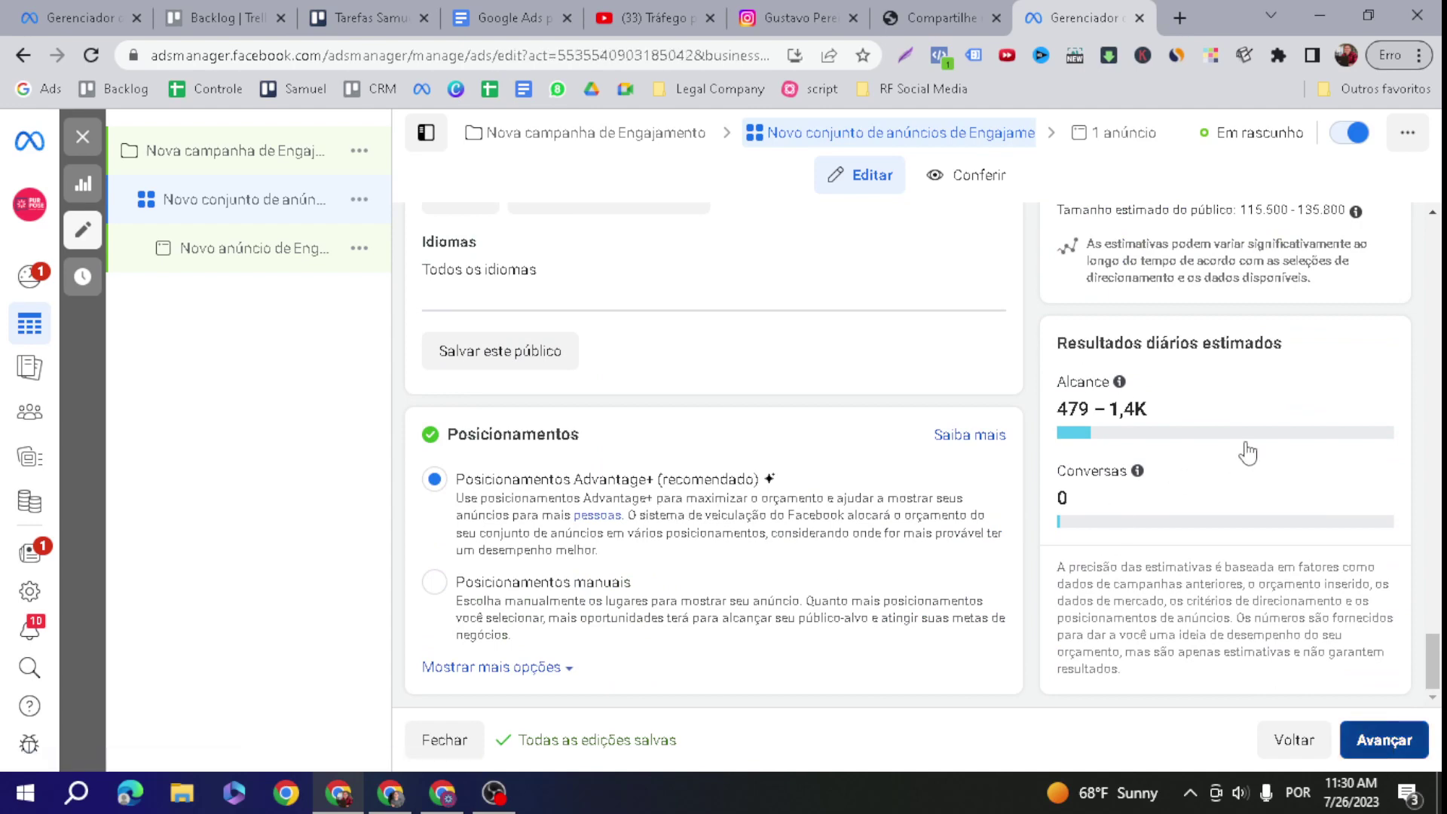
scroll(671, 458, down, 6)
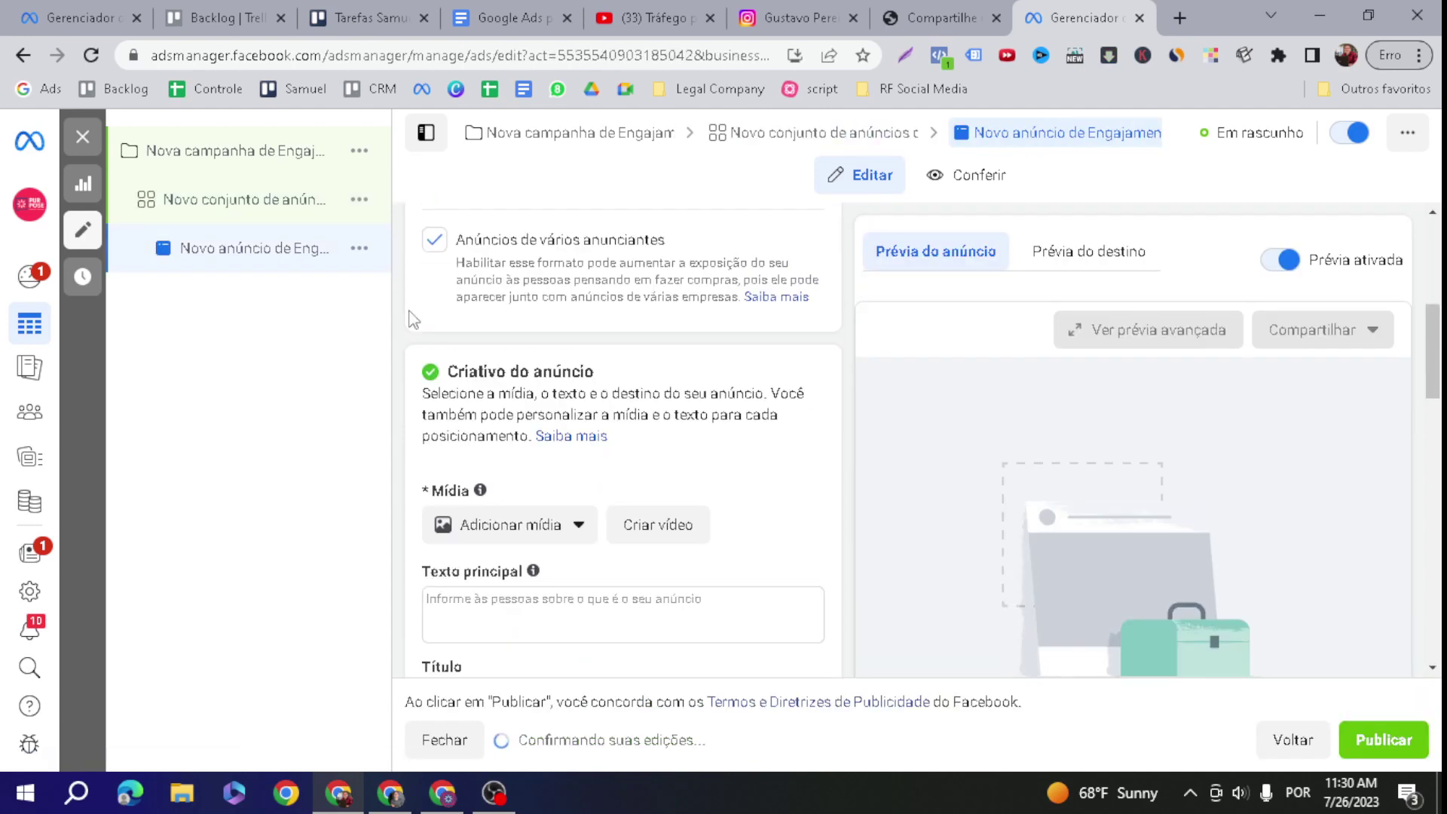
click(434, 240)
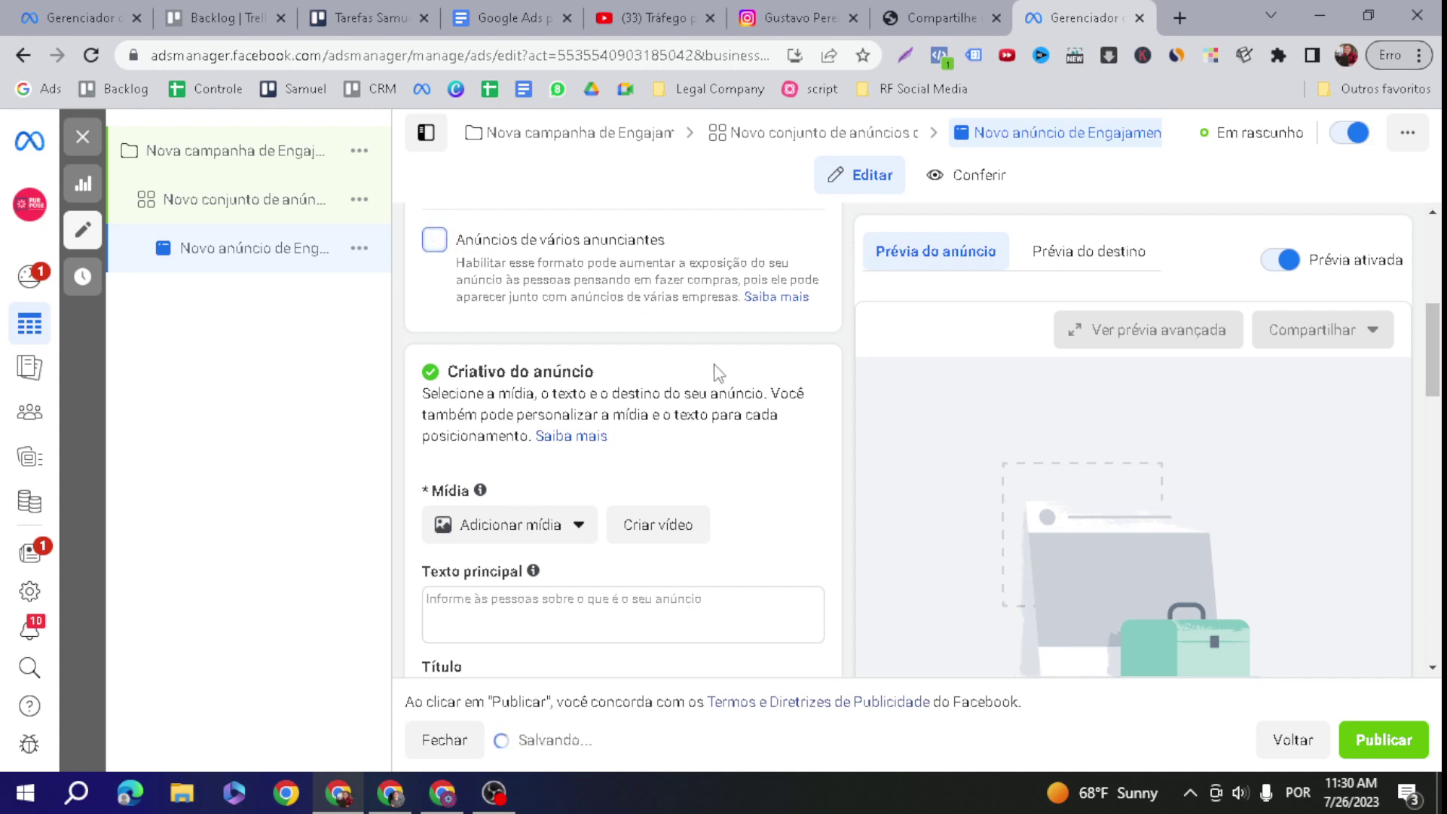
scroll(716, 373, down, 3)
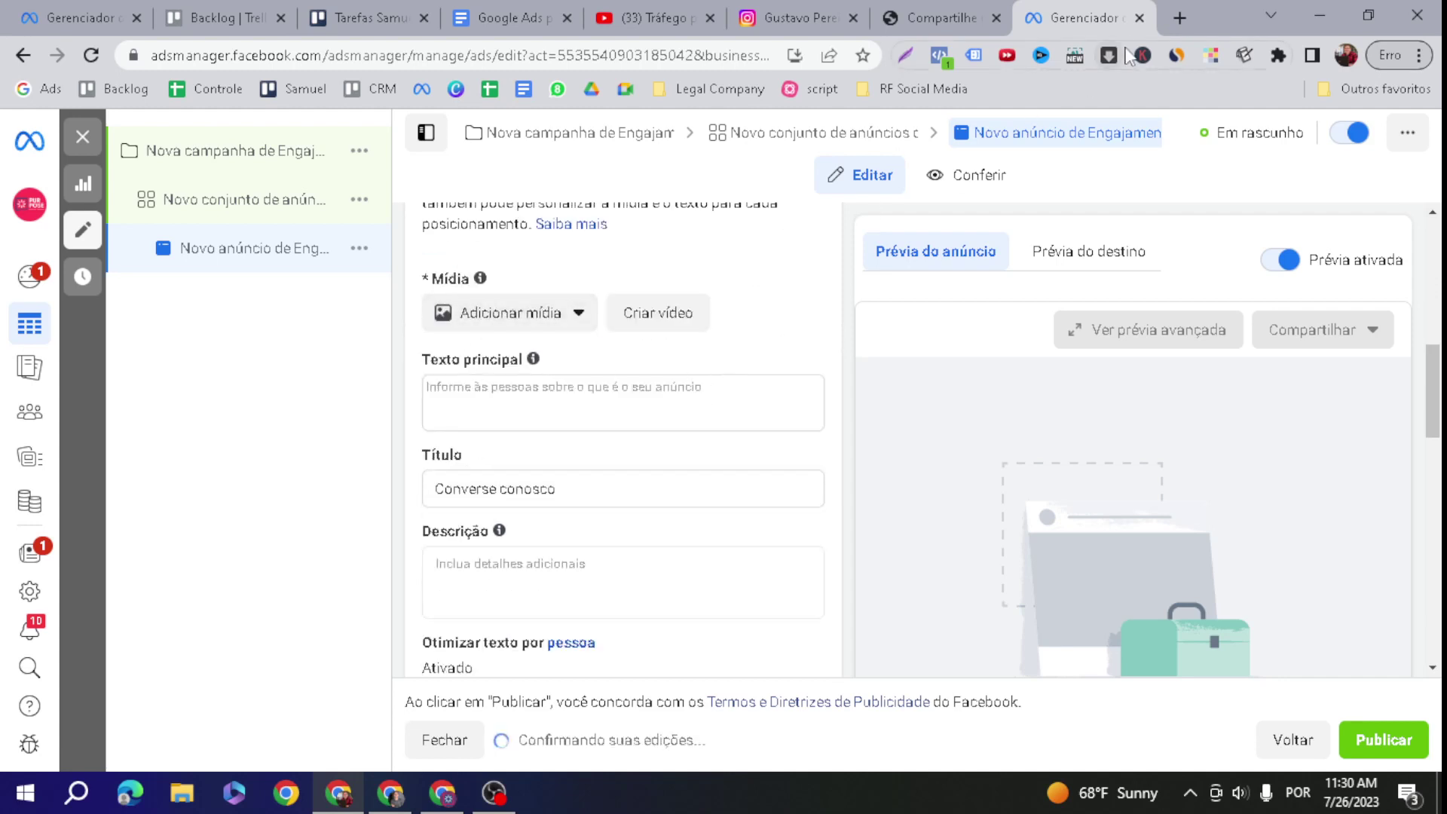
Search Google for "hb20" in a new browser tab and show the image results
click(1170, 23)
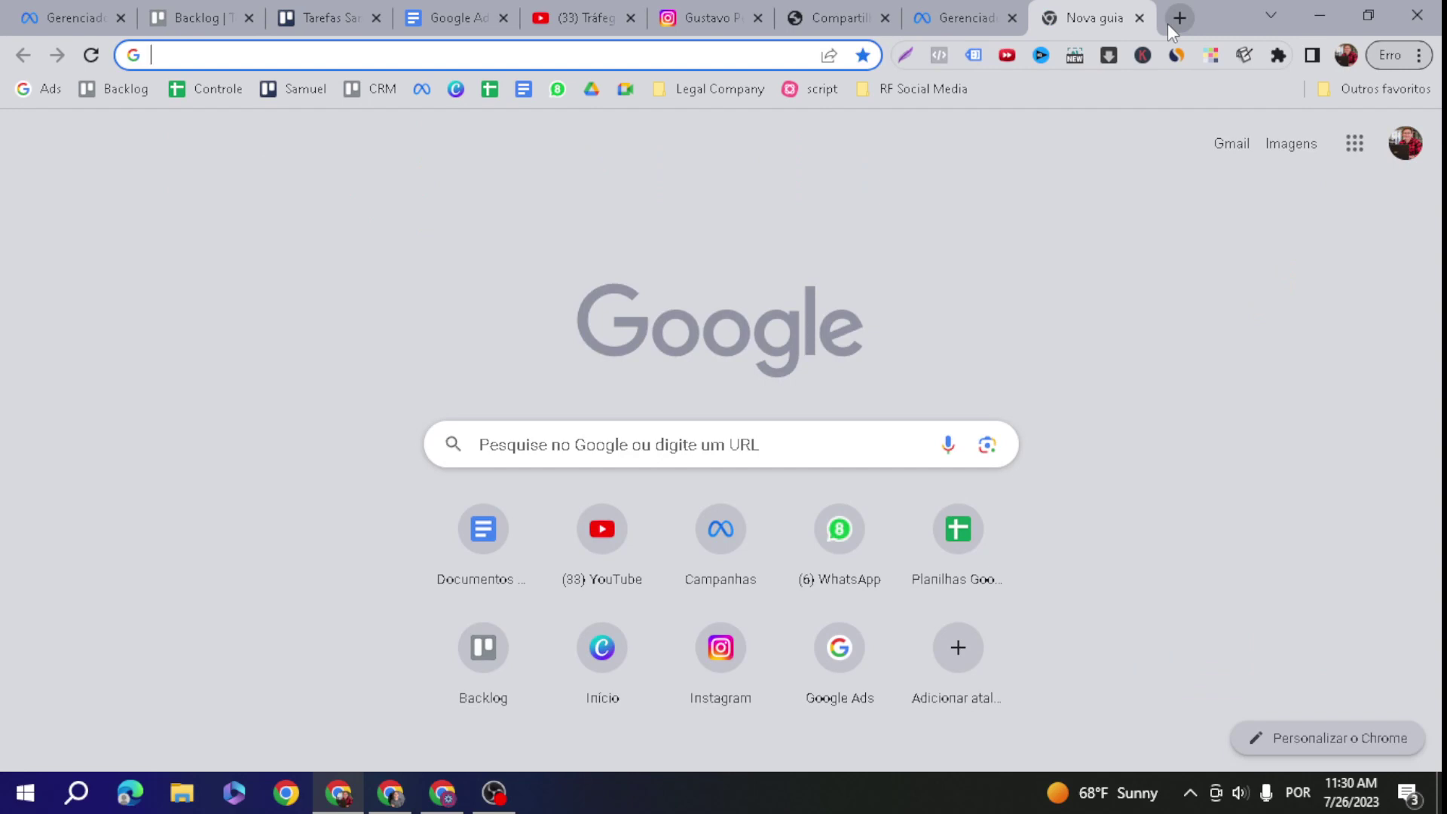
click(680, 440)
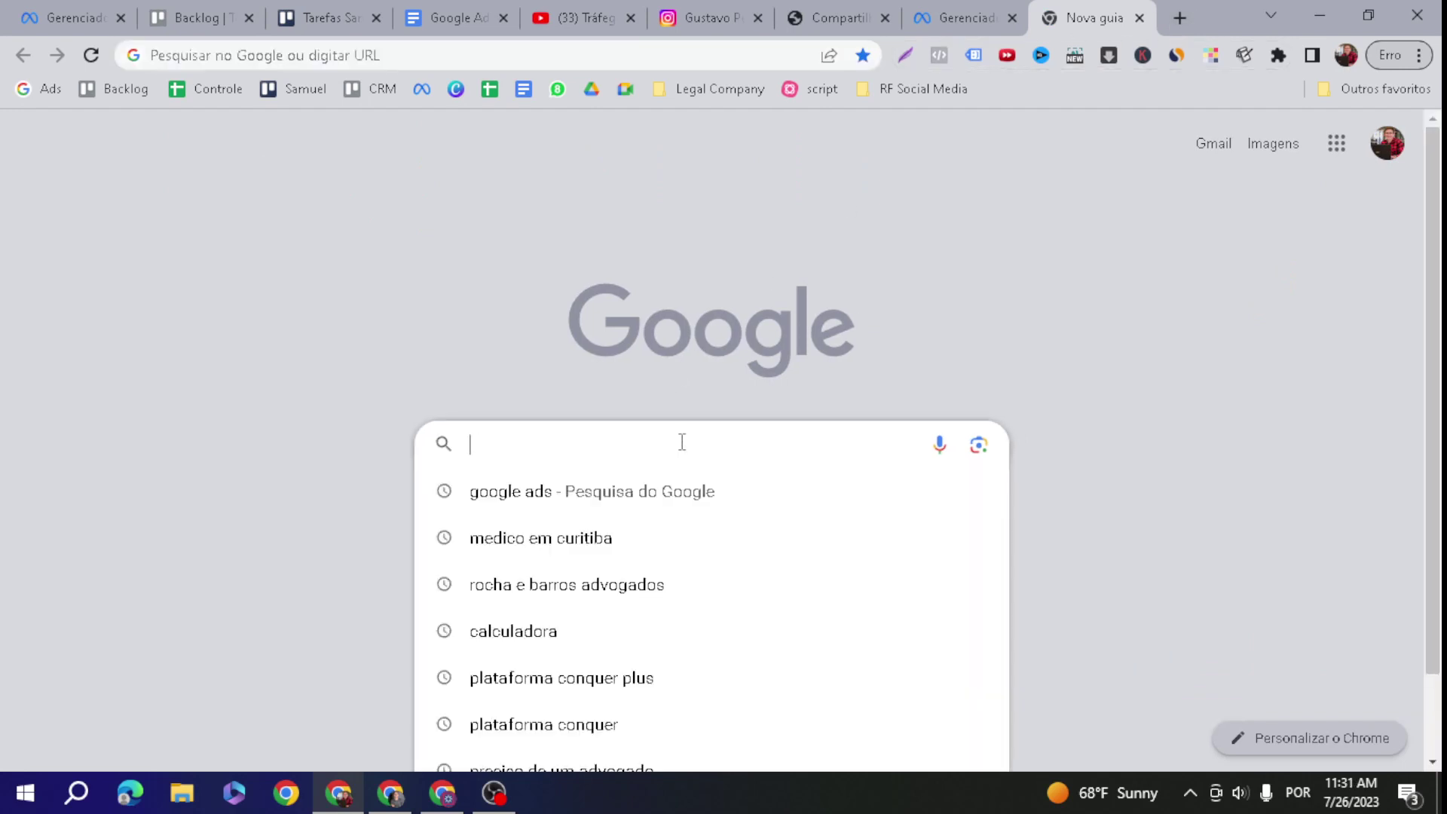
text(hb)
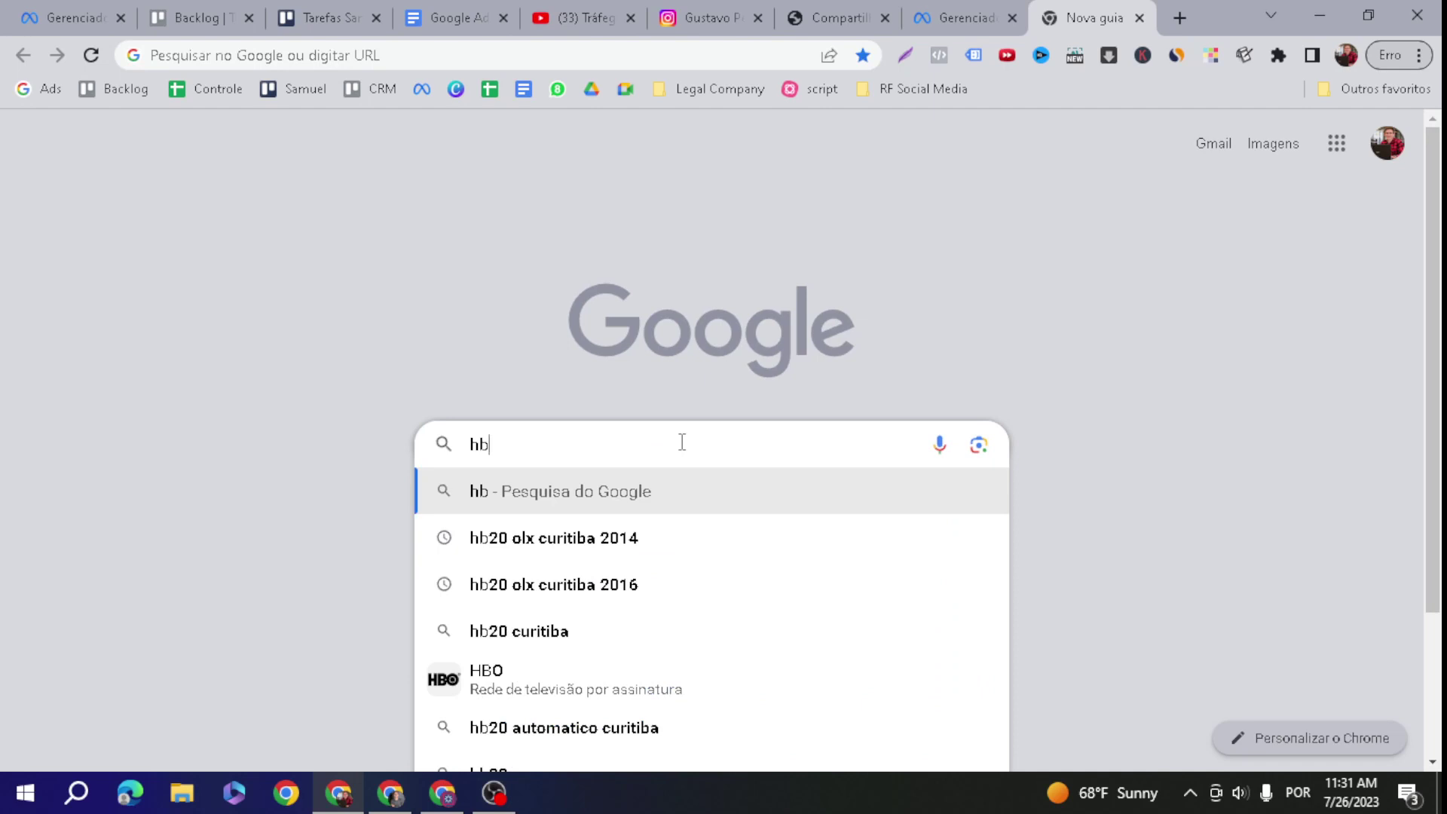
text(20)
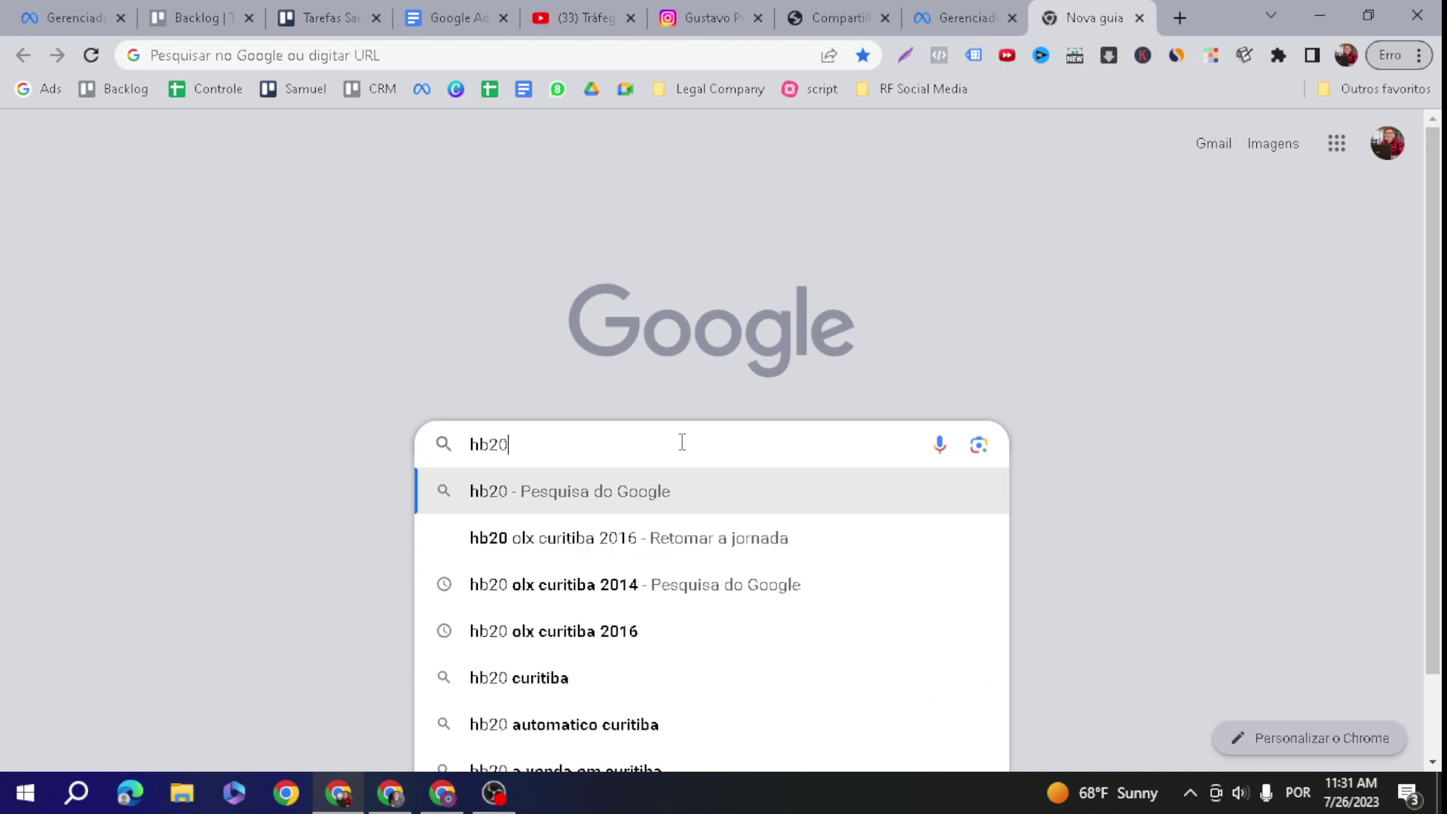
key(Return)
click(286, 221)
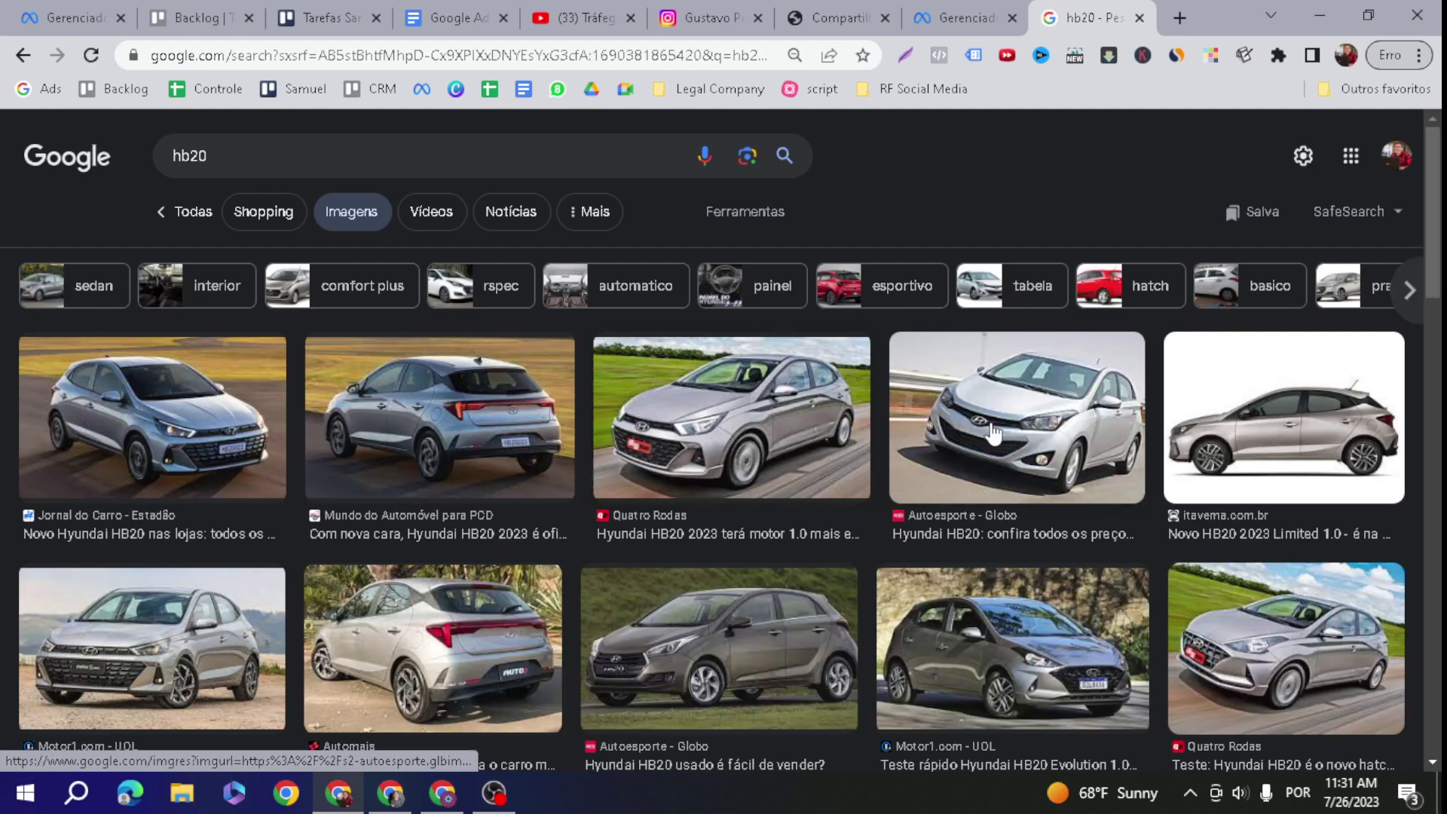
Try to save the Autoesporte image of the silver HB20 to the Downloads folder
click(978, 433)
right_click(952, 433)
click(1094, 617)
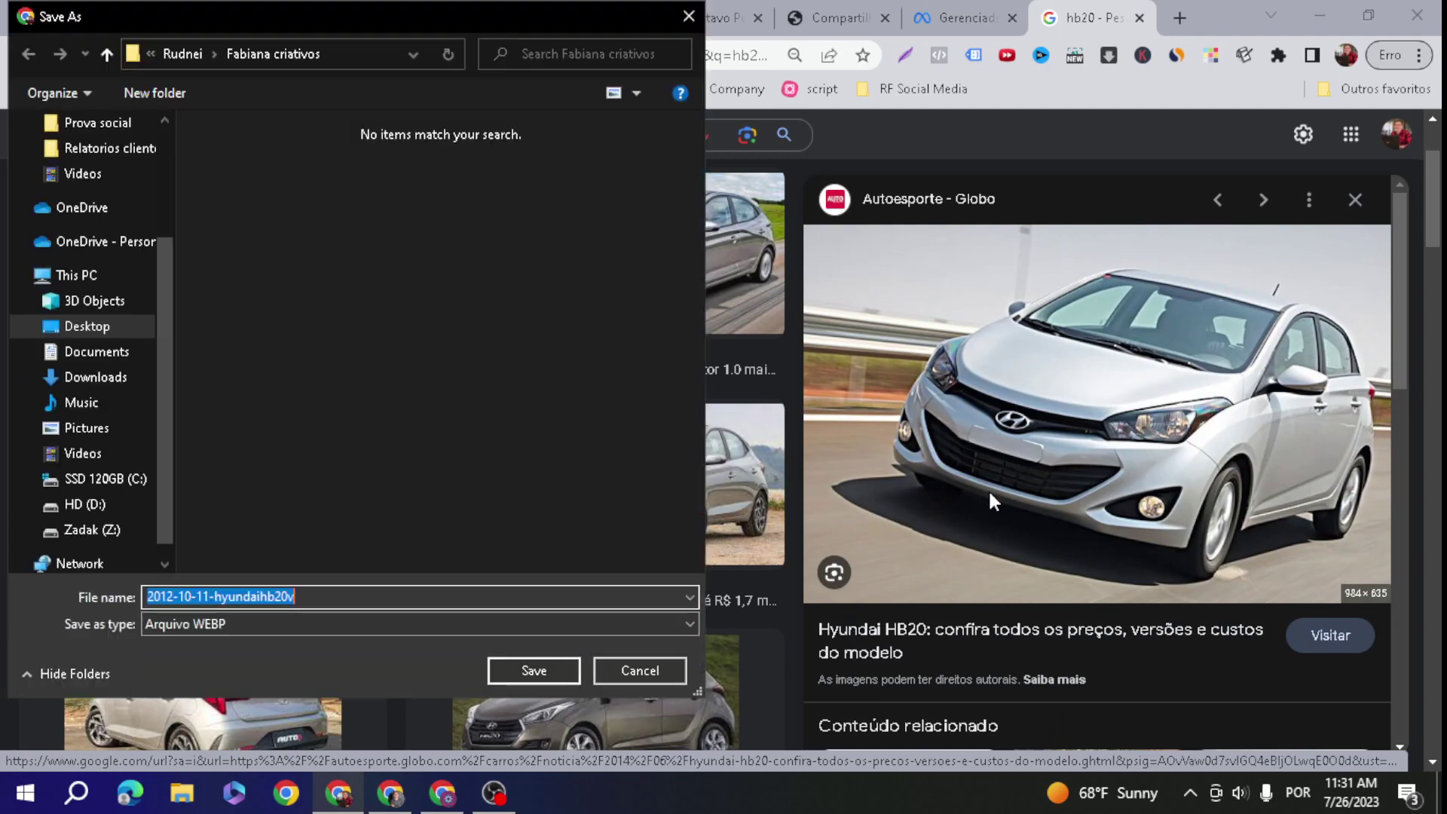
click(86, 384)
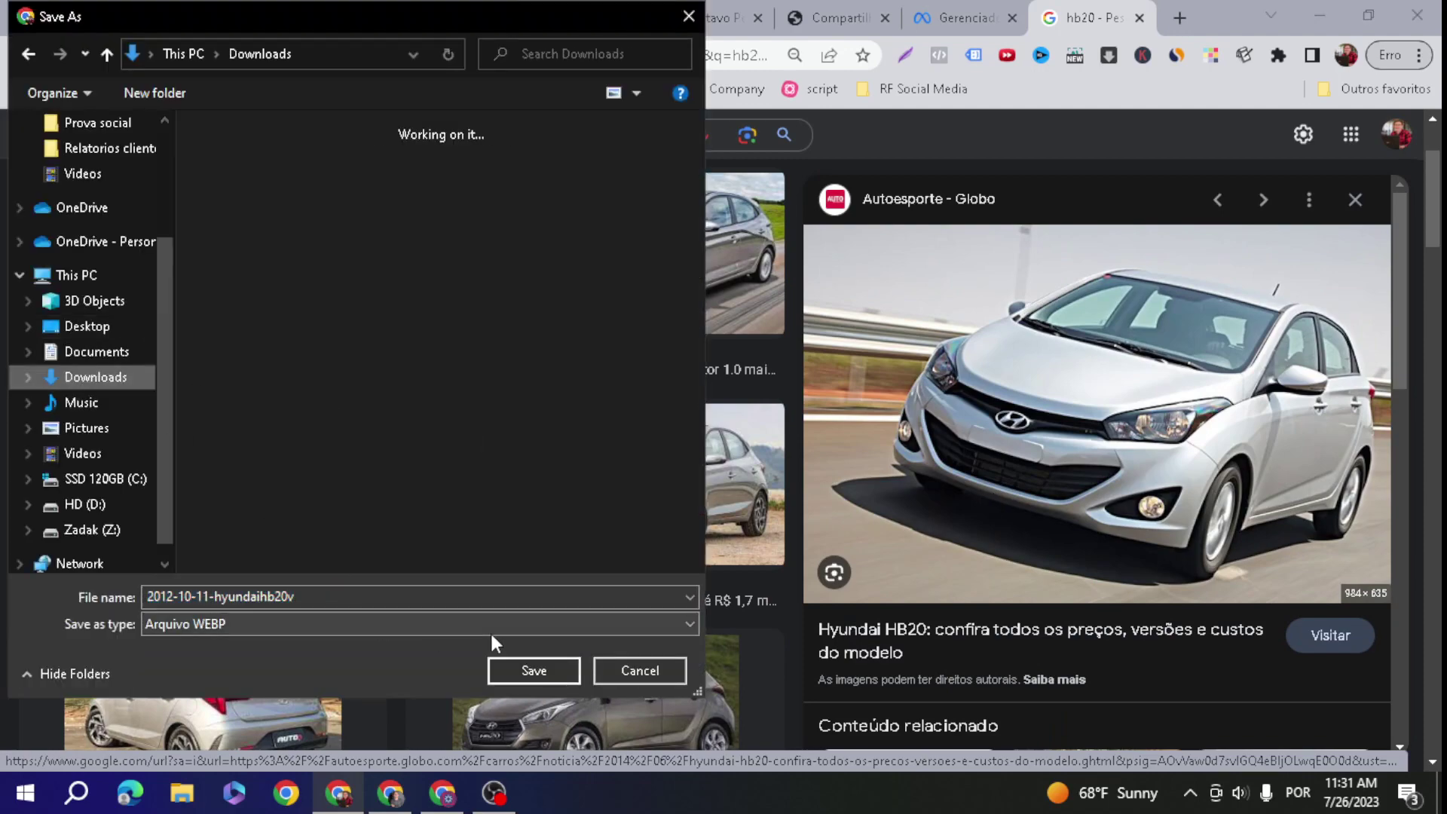
click(528, 670)
scroll(661, 530, down, 8)
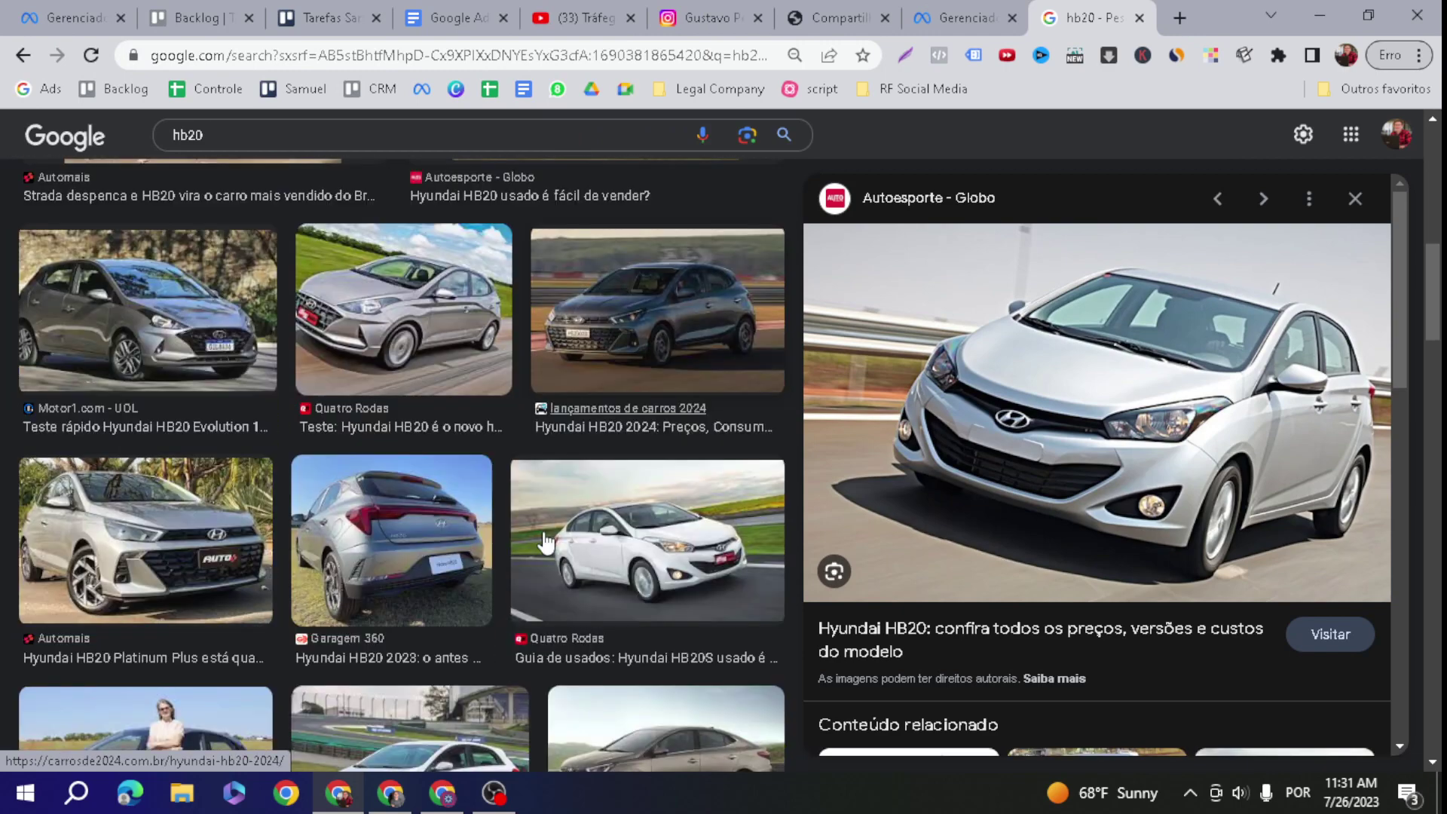
click(547, 541)
right_click(1010, 364)
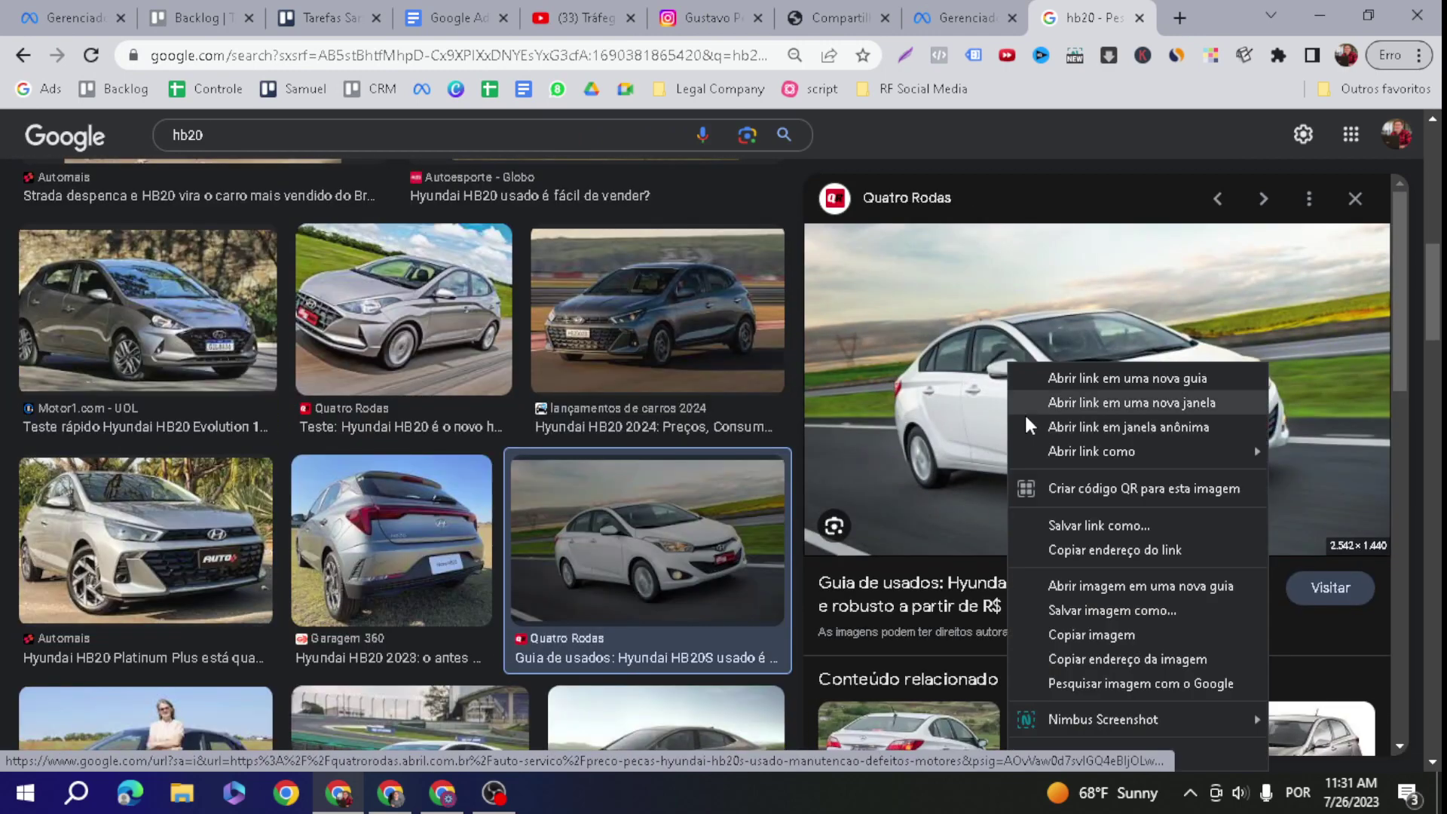
click(1164, 610)
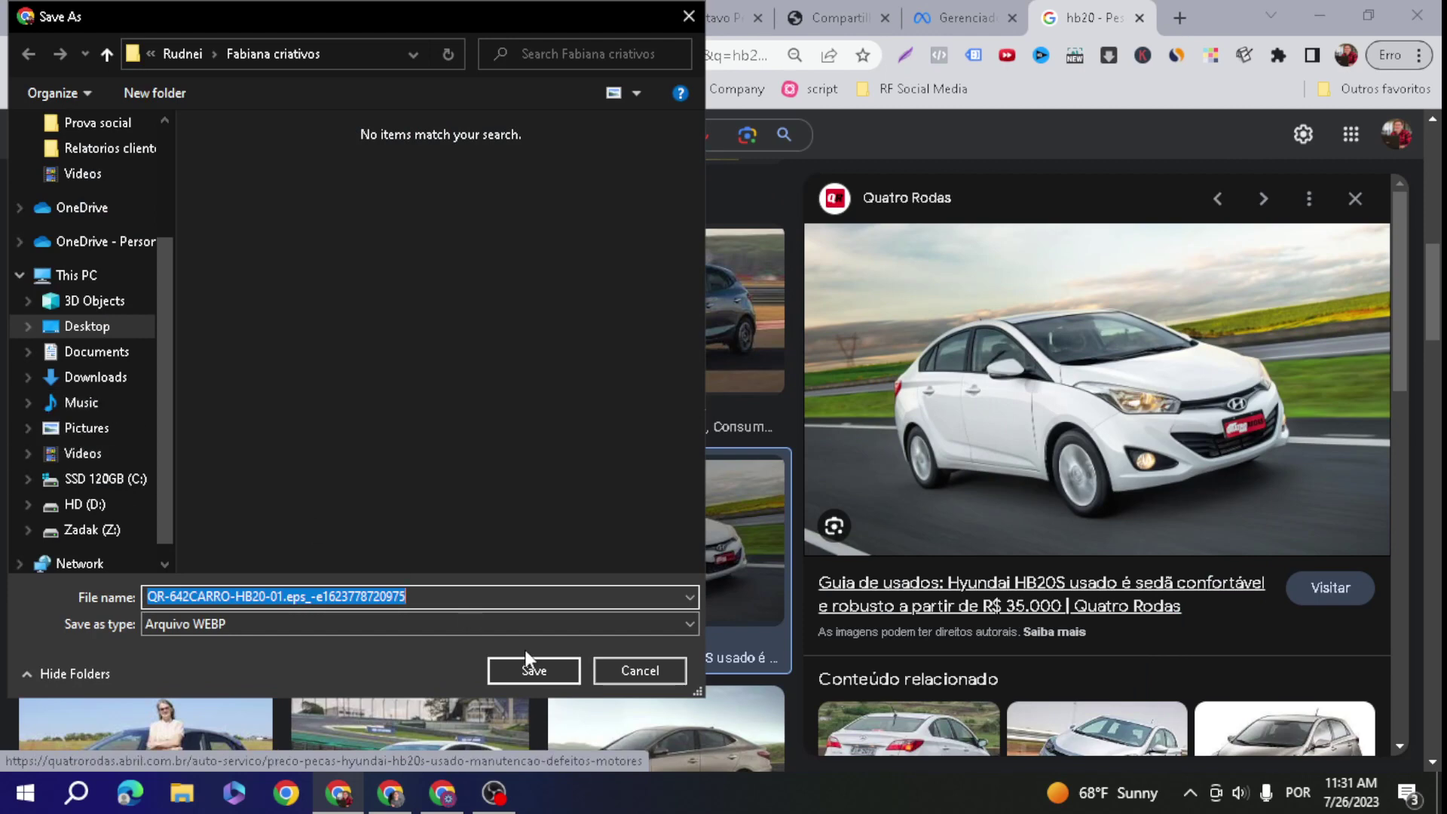
click(630, 663)
Save the Comprecar image of the white HB20 hatchback as a JPEG in the Downloads folder
scroll(630, 663, down, 3)
click(411, 573)
right_click(1139, 363)
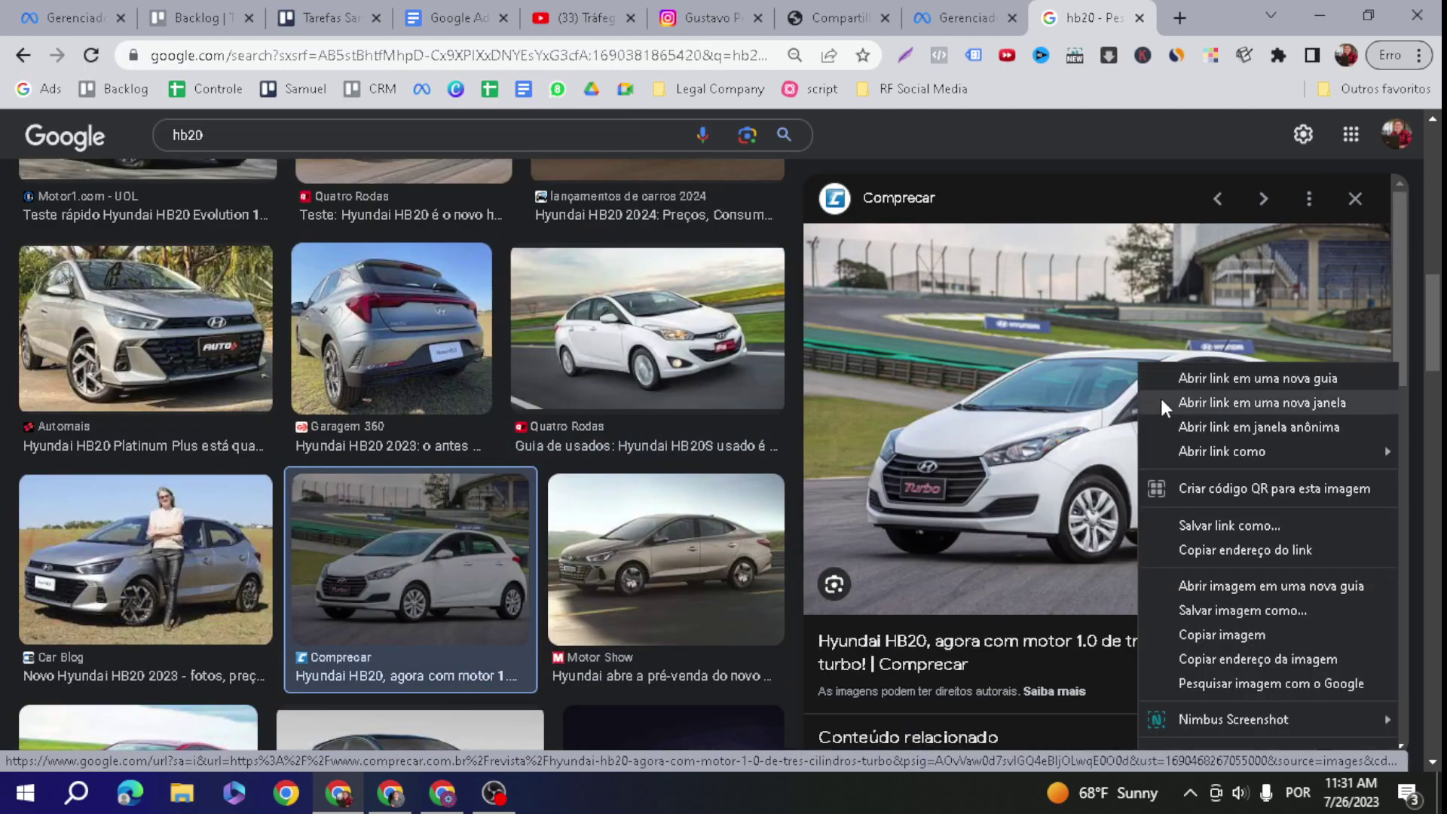
click(1295, 612)
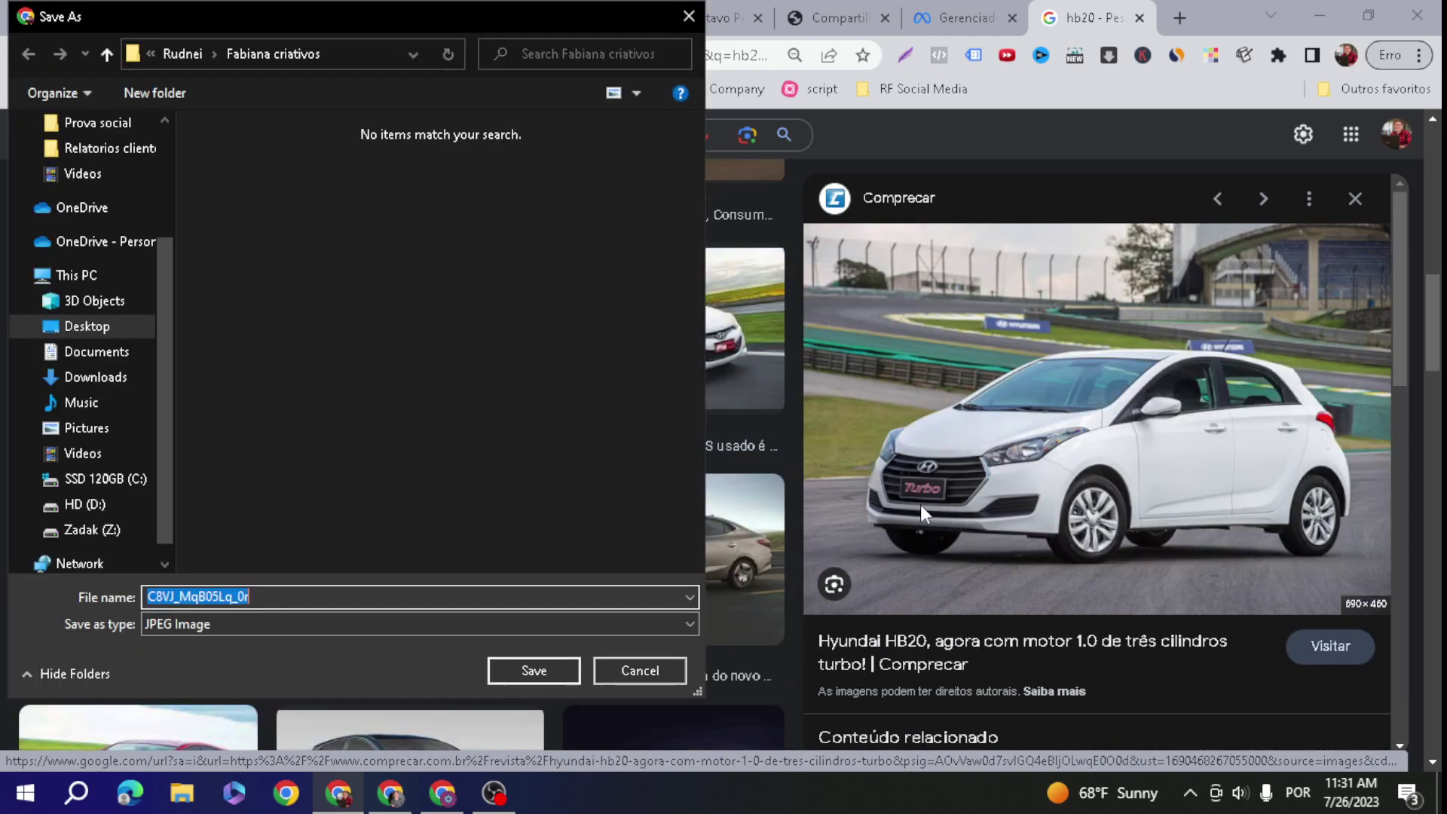
click(96, 377)
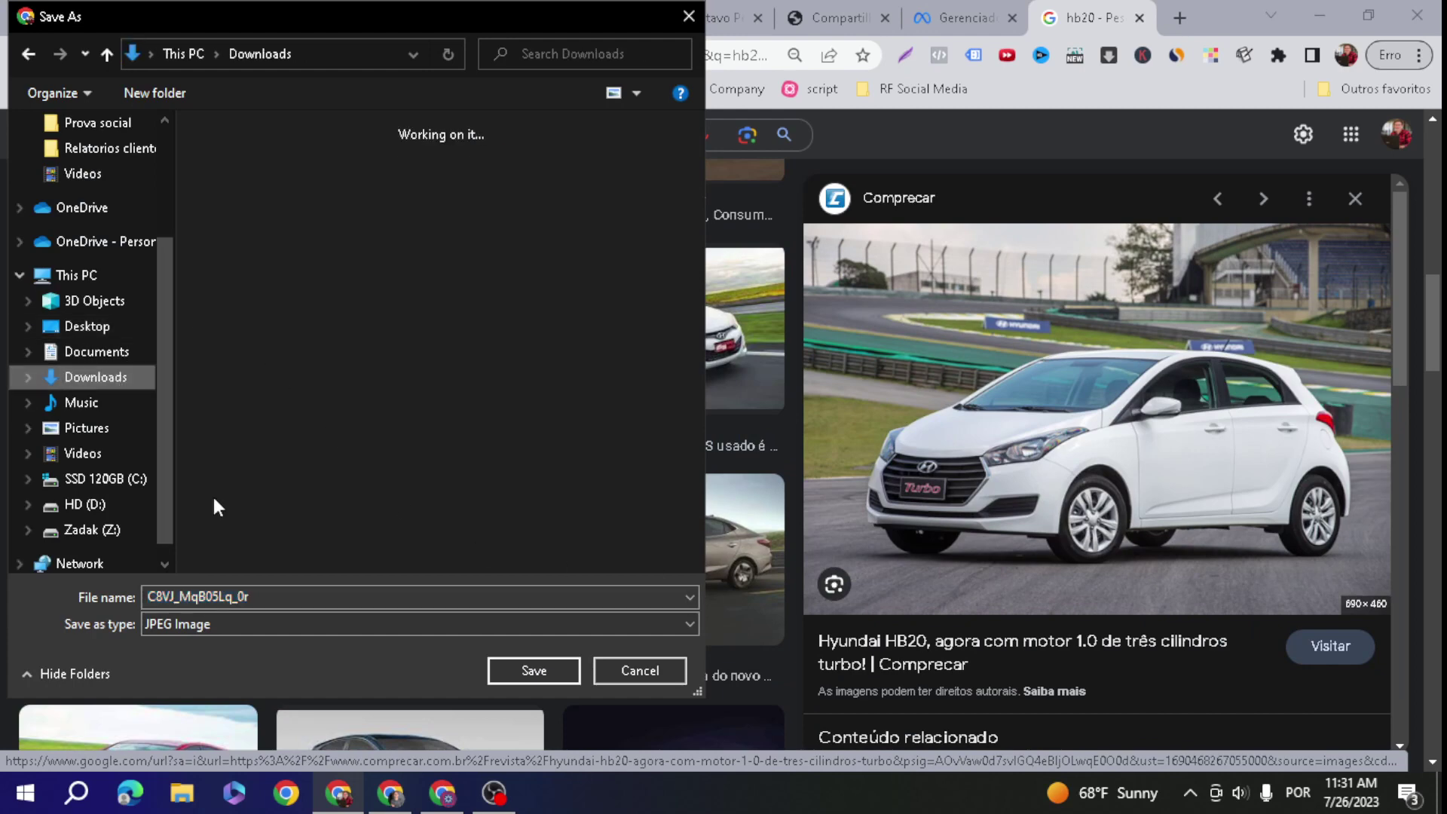
click(534, 670)
Return to the ad in Ads Manager and upload the image C8VJ_MqB05Lq_0r from Downloads as its media
click(930, 18)
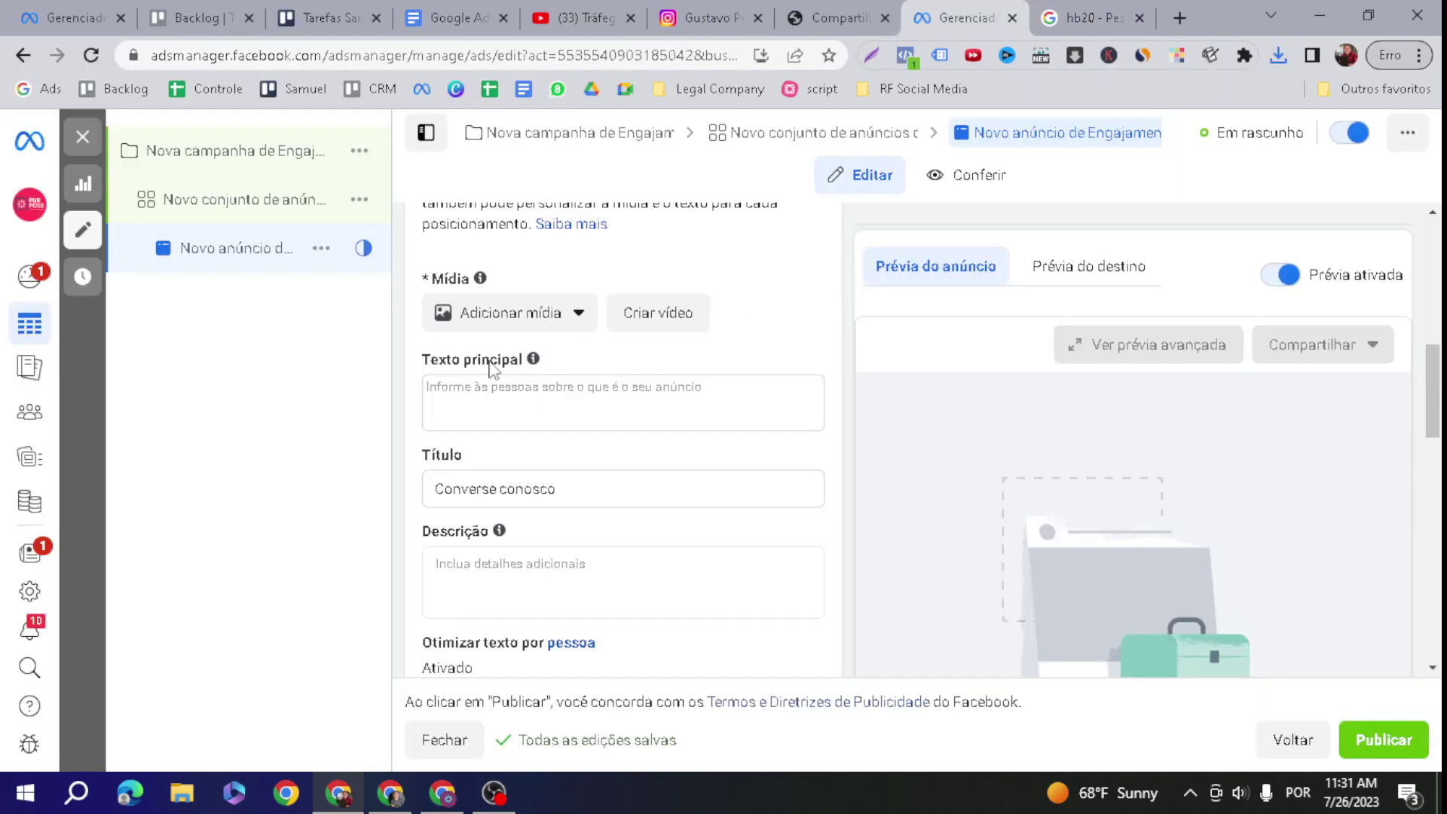
click(506, 312)
click(527, 362)
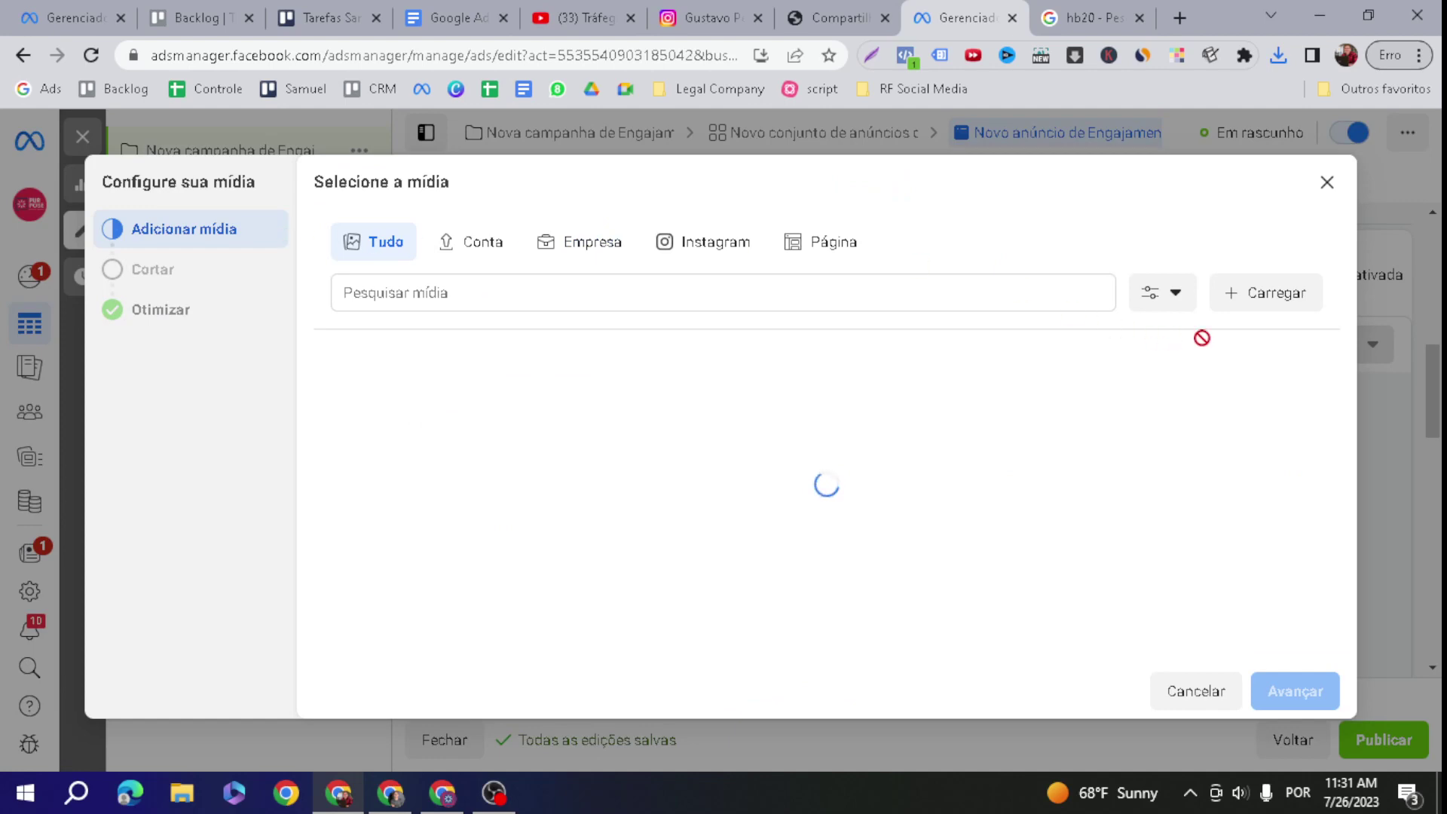
click(1263, 292)
click(248, 200)
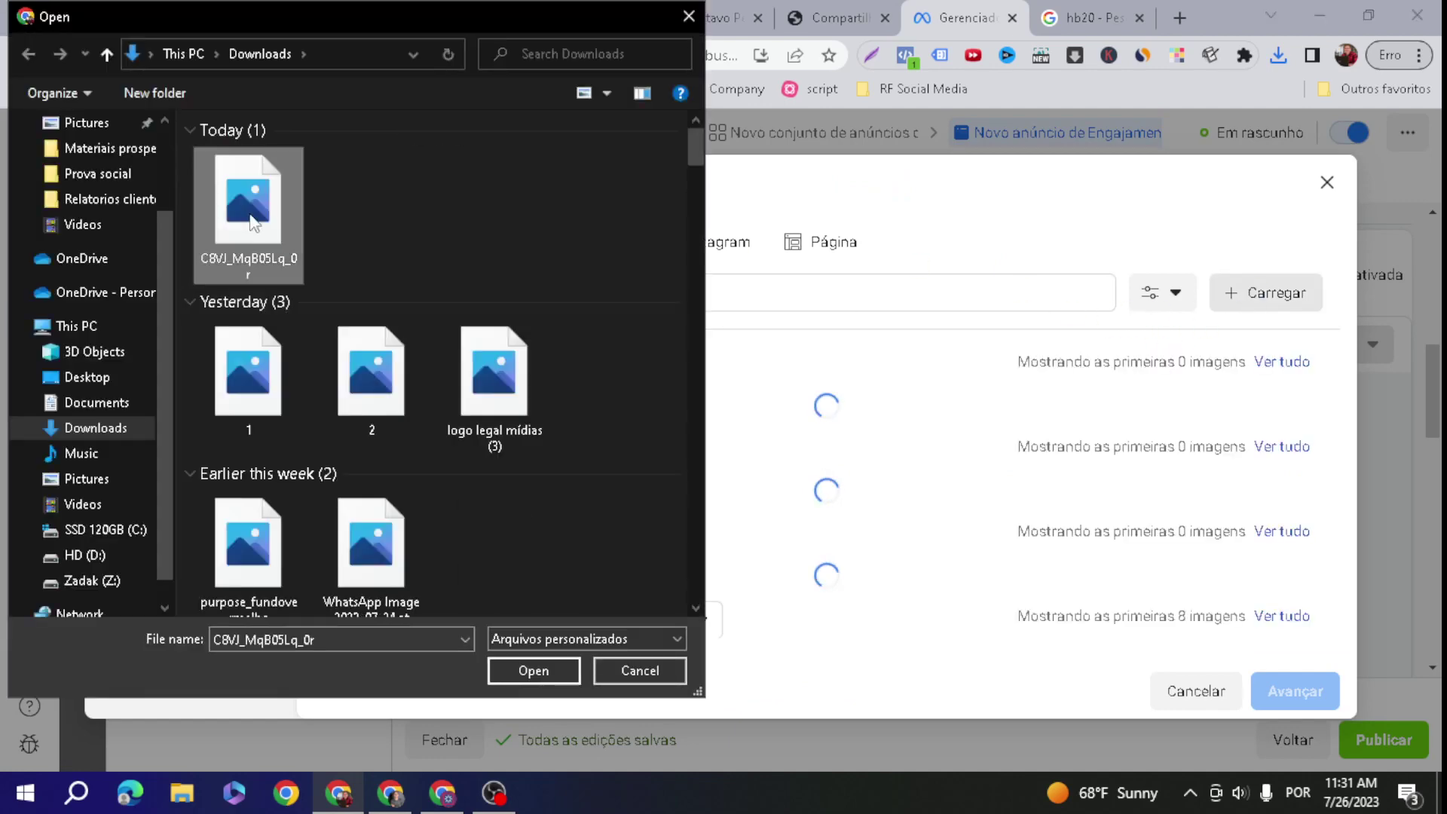
click(534, 670)
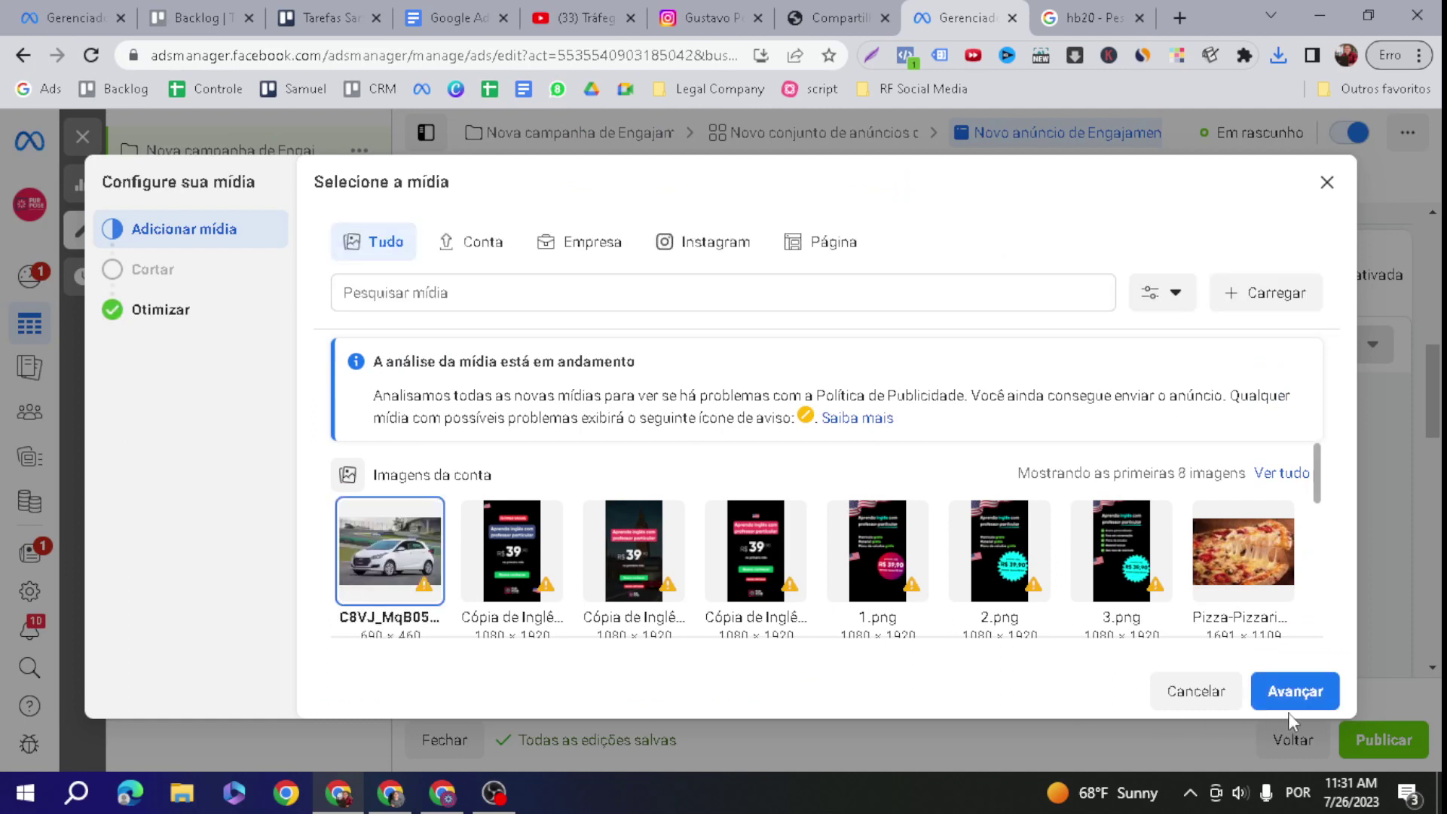
Confirm the uploaded HB20 image and complete the media setup with the Advantage+ creative optimizations left at their defaults
click(1295, 691)
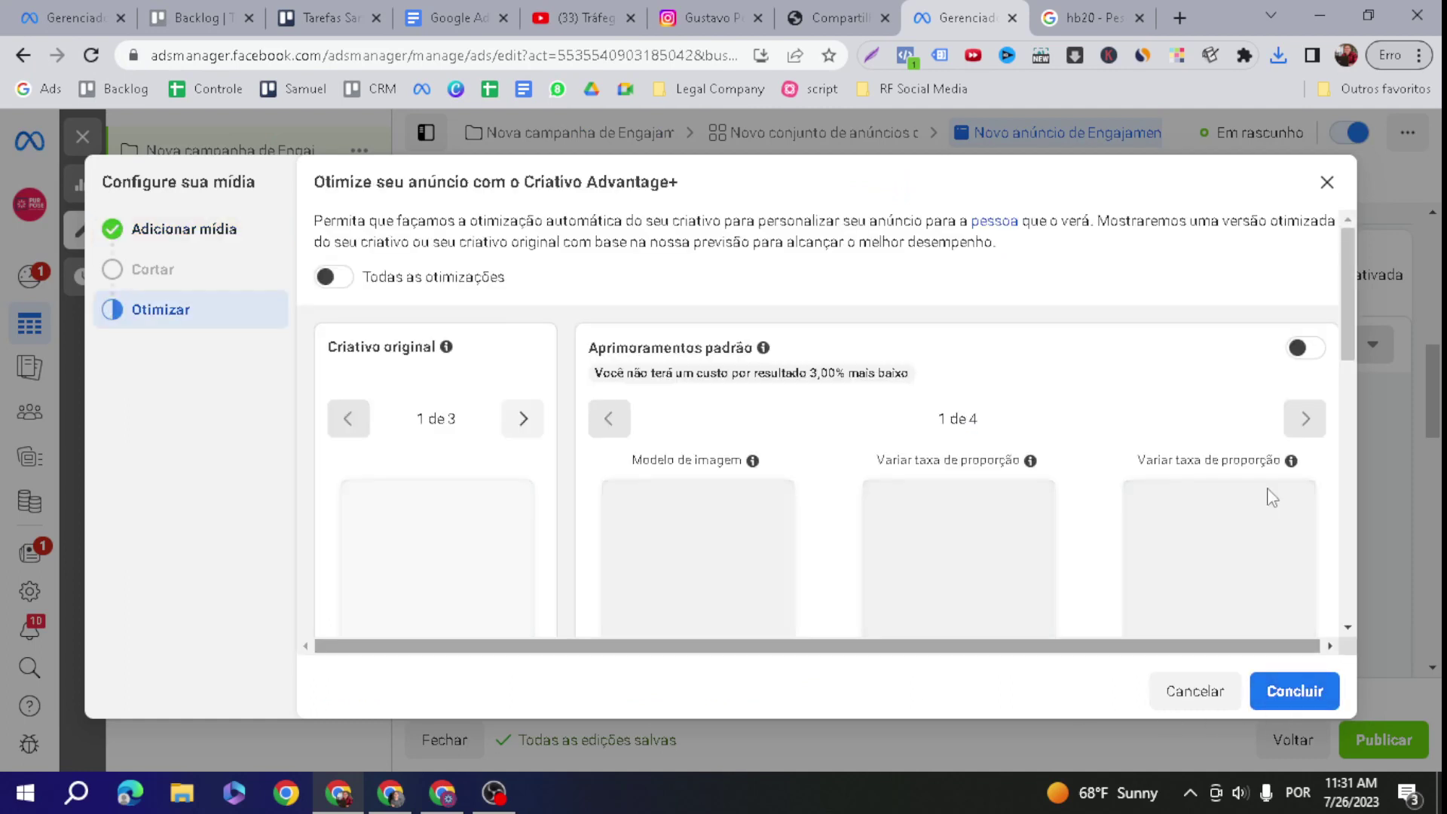
scroll(1266, 490, down, 5)
scroll(1210, 592, down, 2)
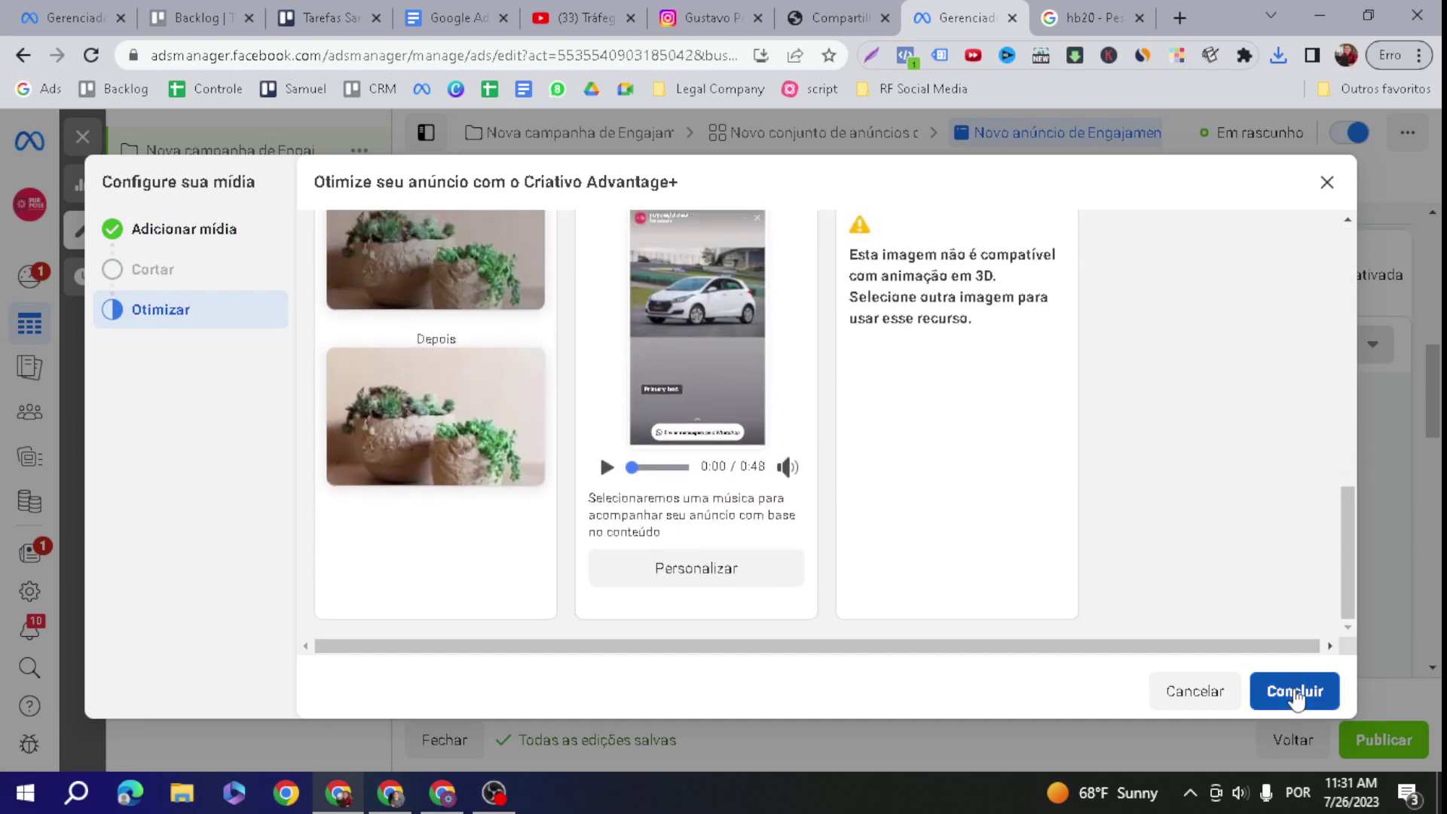
click(1293, 691)
Look over the ad's primary text, title, description and call-to-action settings down to the message template
scroll(610, 592, down, 5)
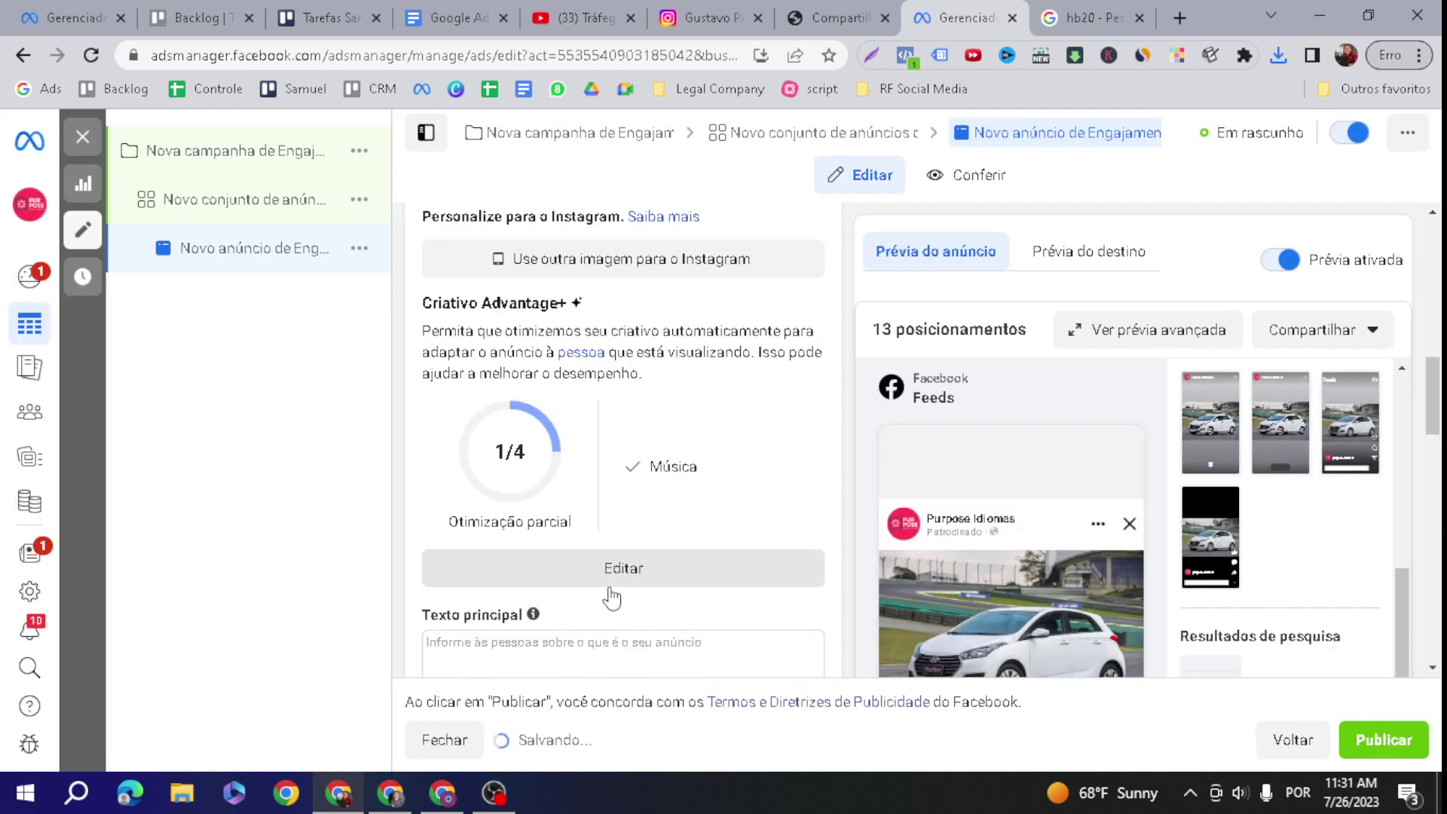
click(586, 447)
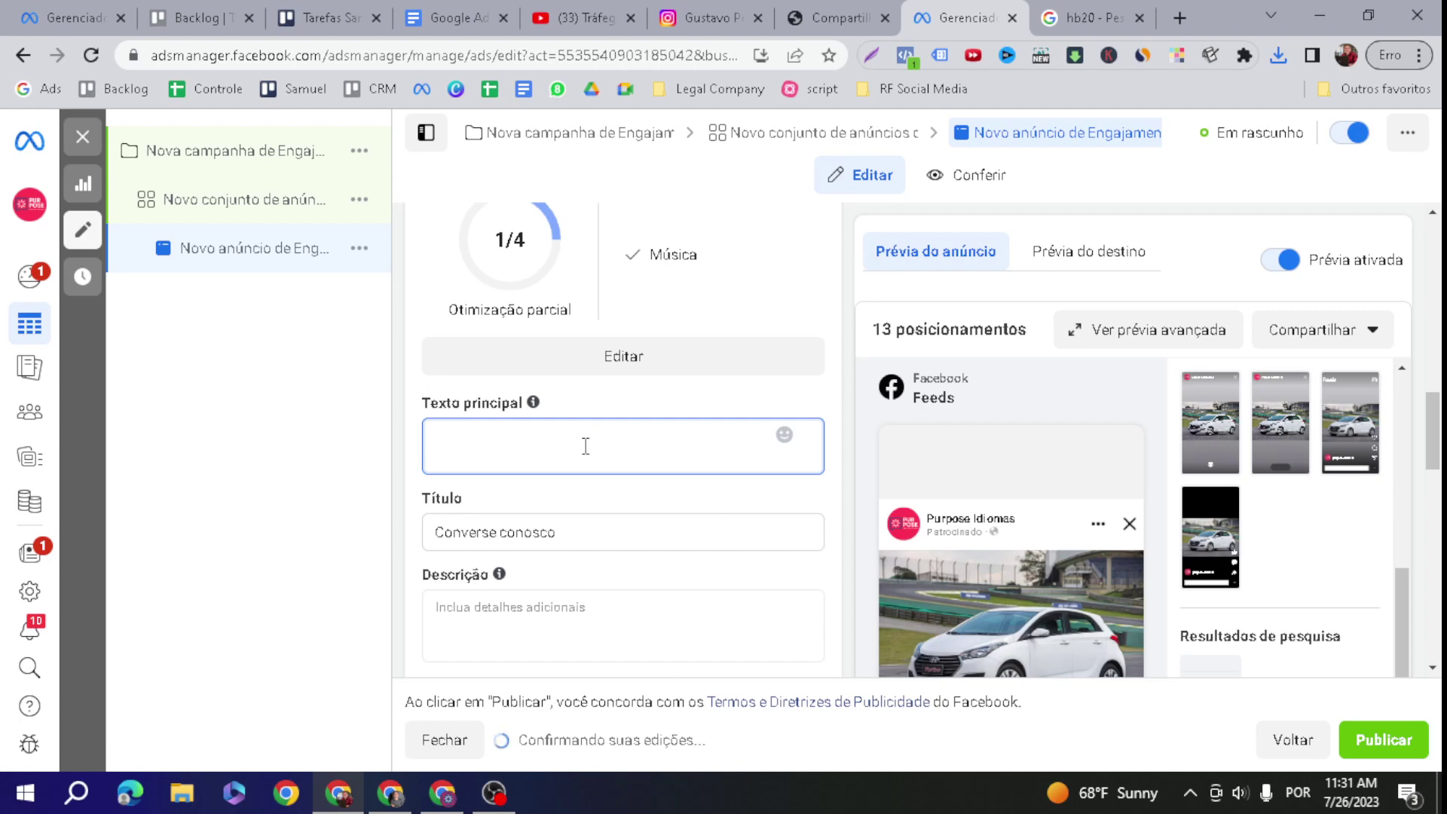
scroll(586, 446, down, 1)
click(639, 421)
key(ctrl+a)
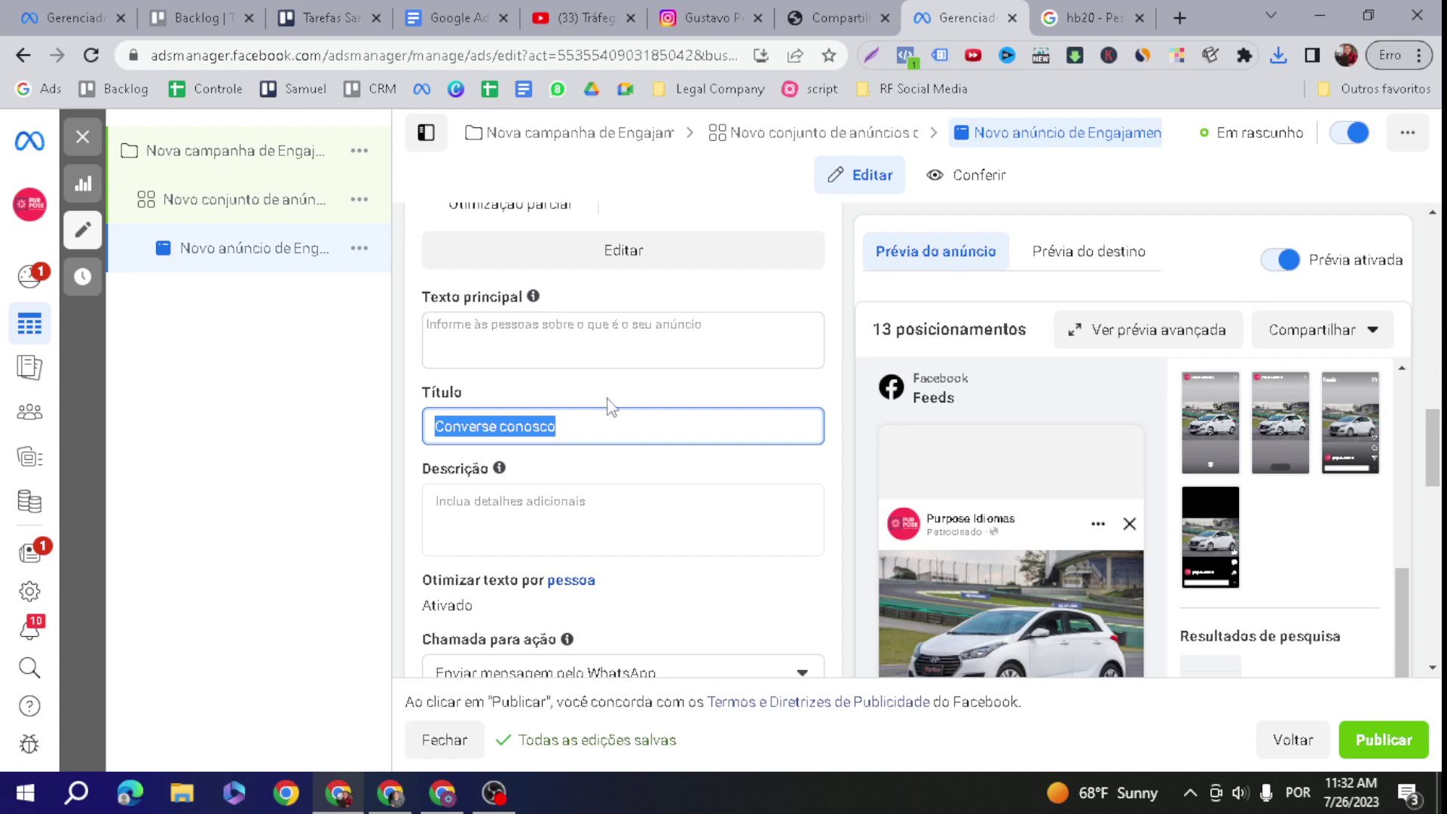
scroll(678, 497, down, 9)
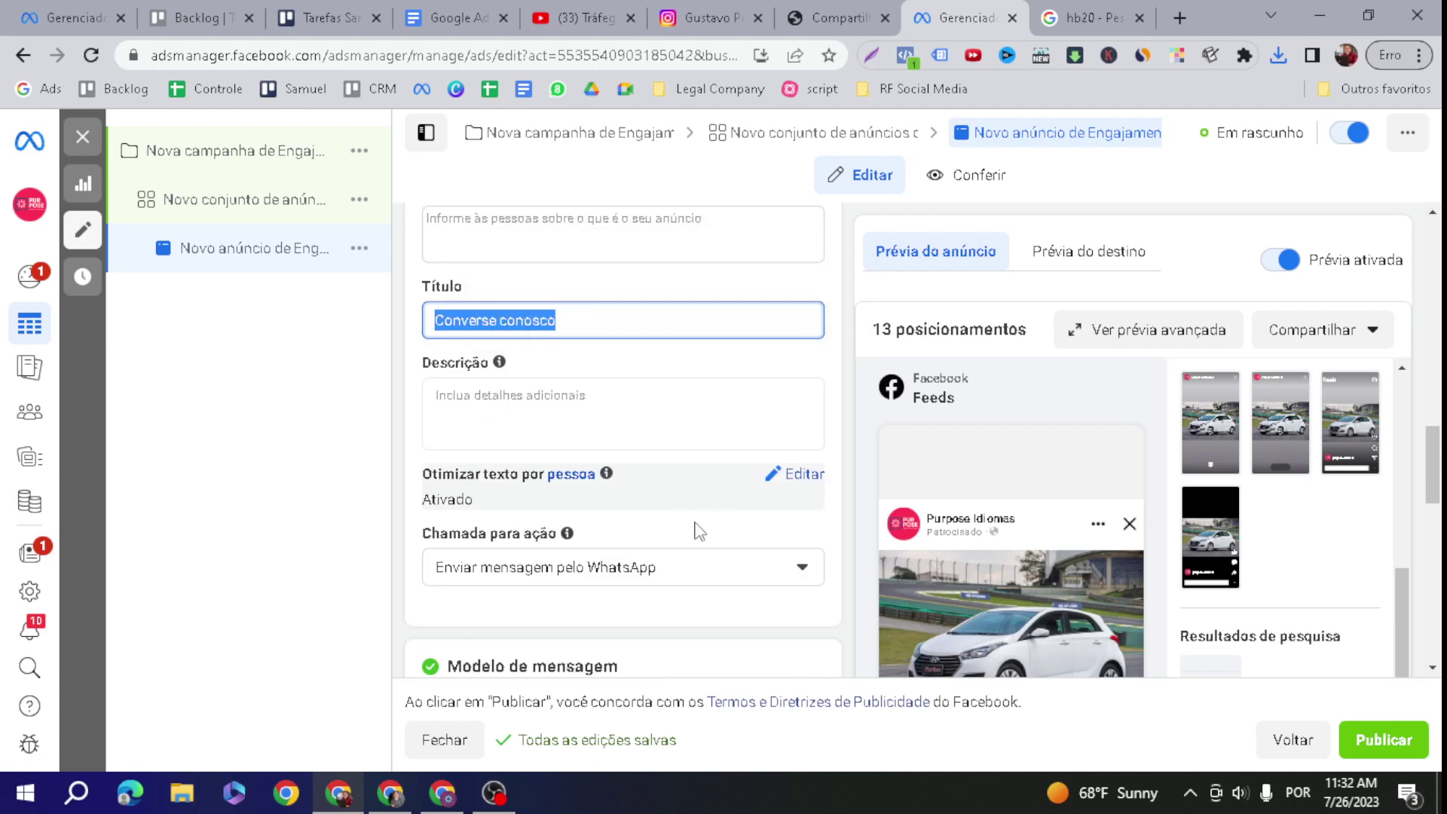
scroll(598, 614, up, 3)
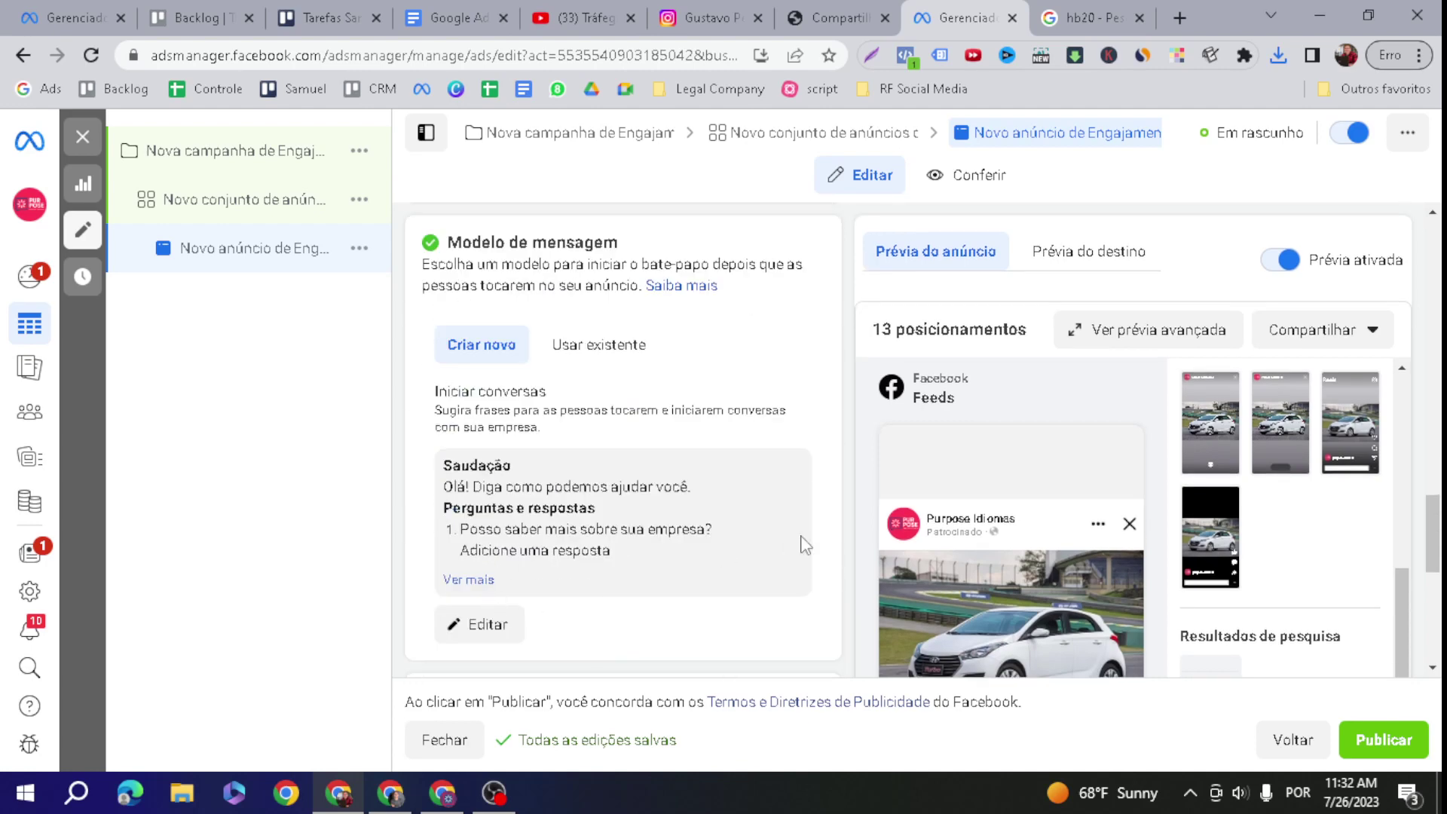
Open the message template for editing and delete its third and second questions
click(483, 623)
scroll(629, 603, down, 6)
scroll(628, 587, down, 5)
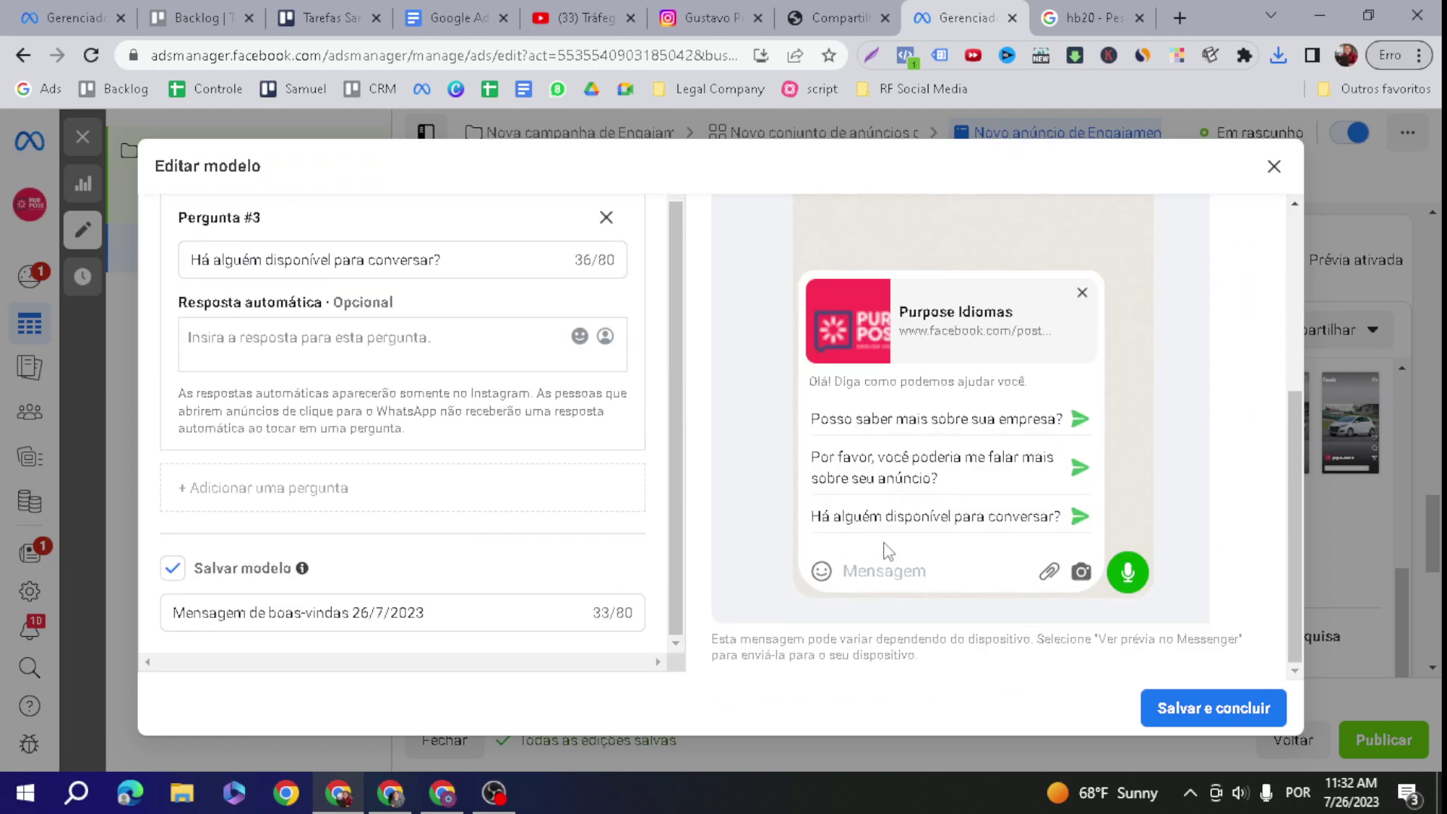
scroll(643, 510, up, 3)
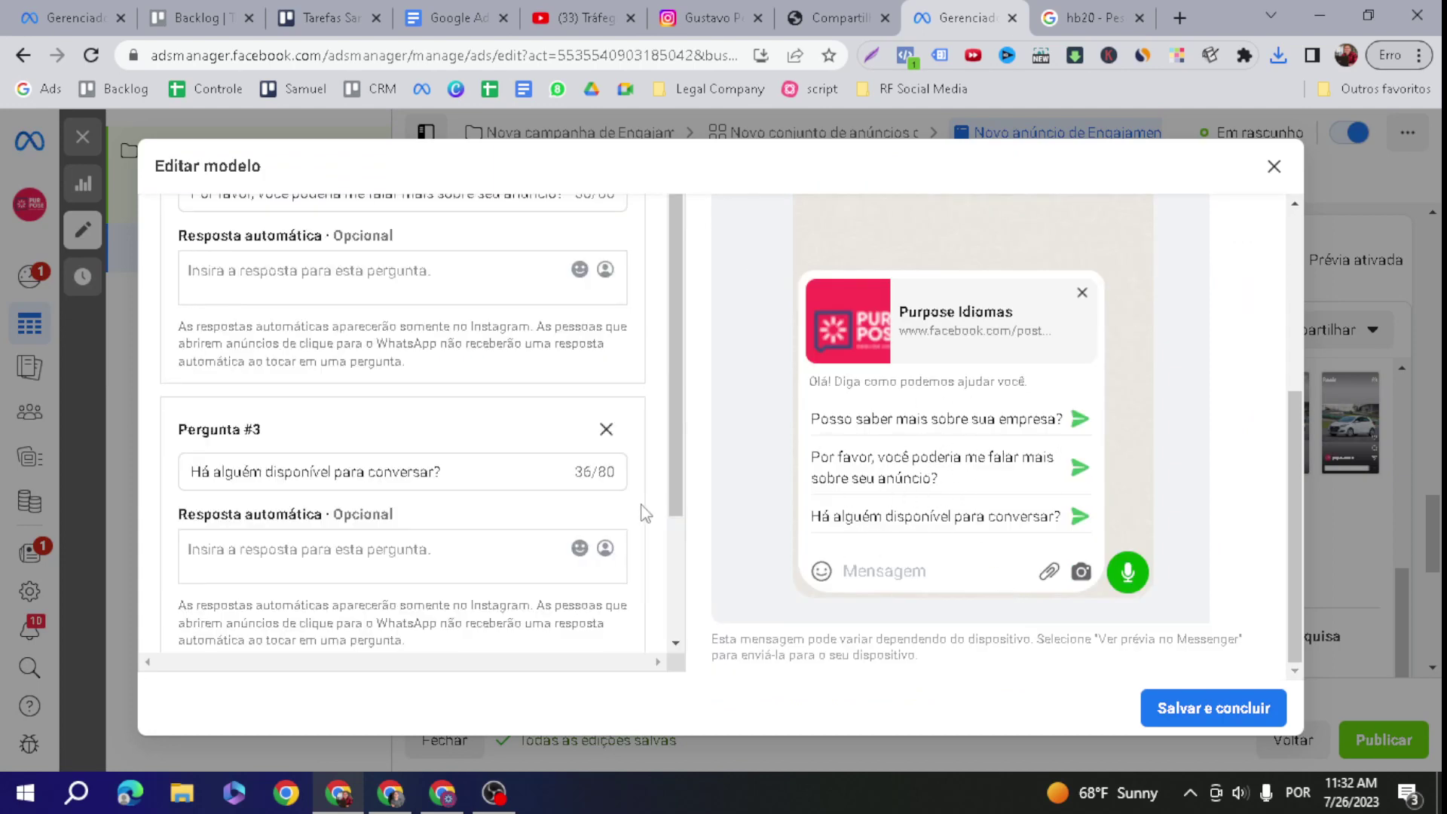
click(605, 424)
click(606, 429)
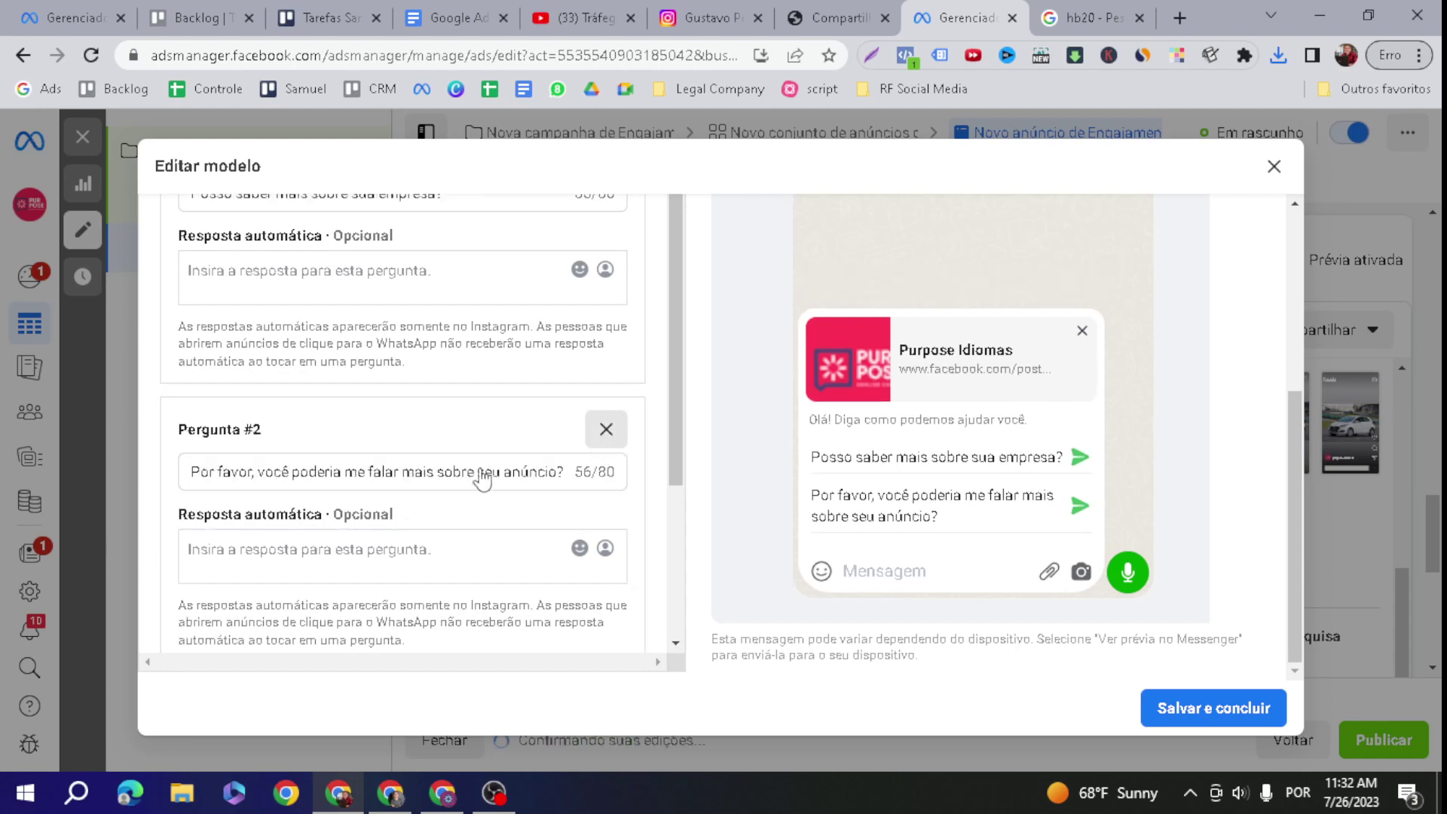
Replace the remaining question with "Tenho interesse no Hb20" and save the message template
triple_click(470, 260)
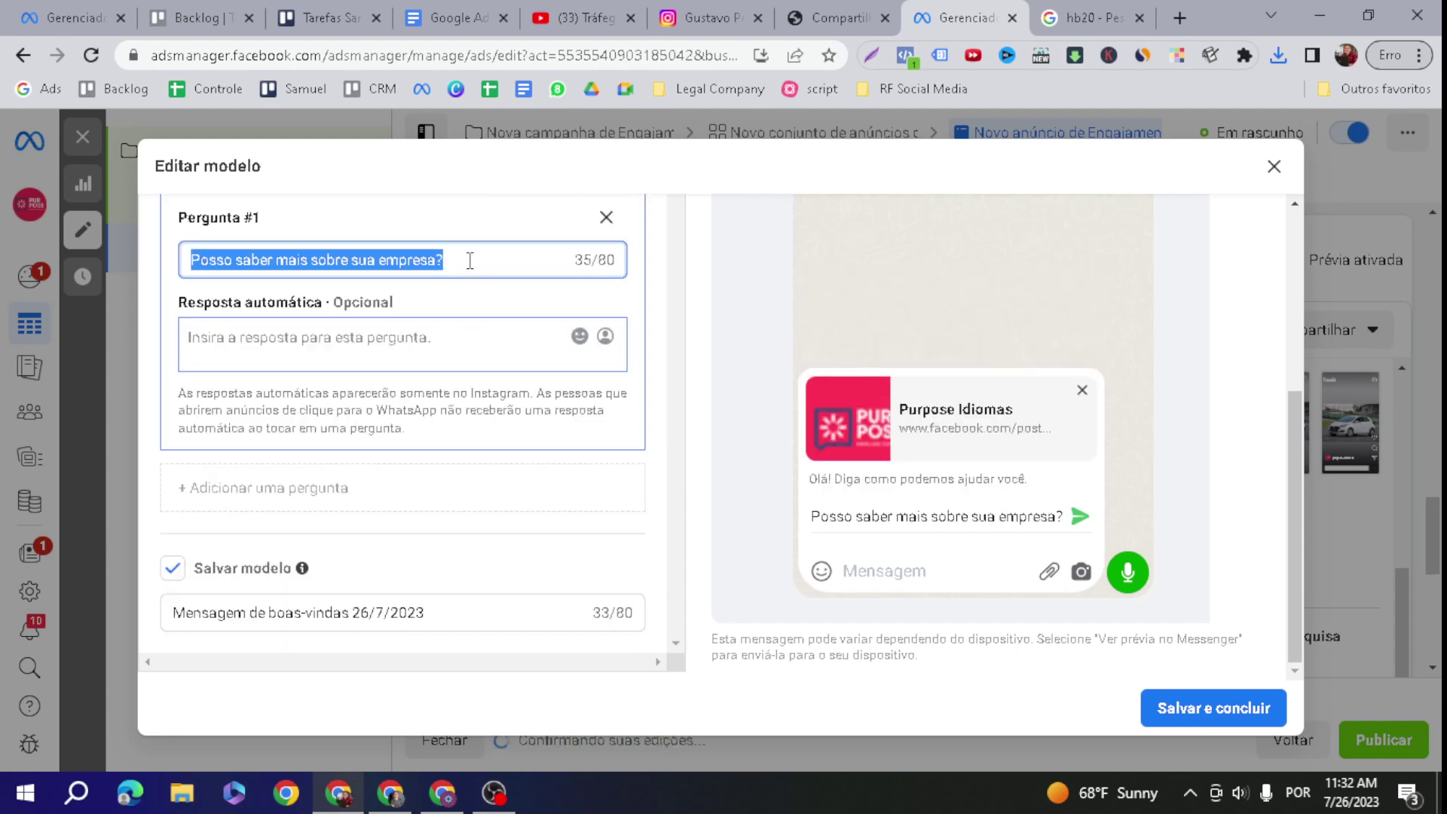
text(Tenho inte)
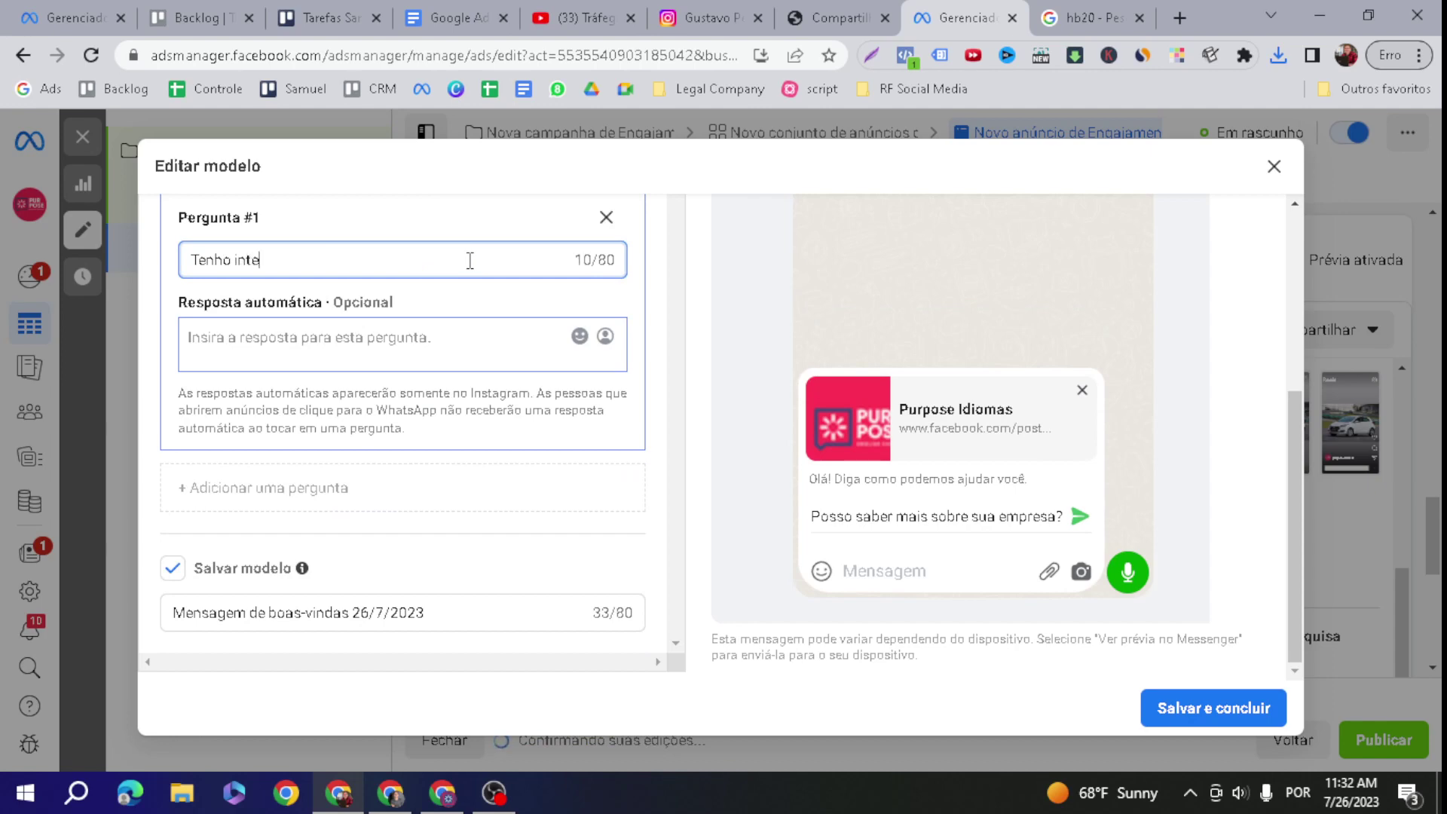
text(resse no Hb20)
click(1245, 725)
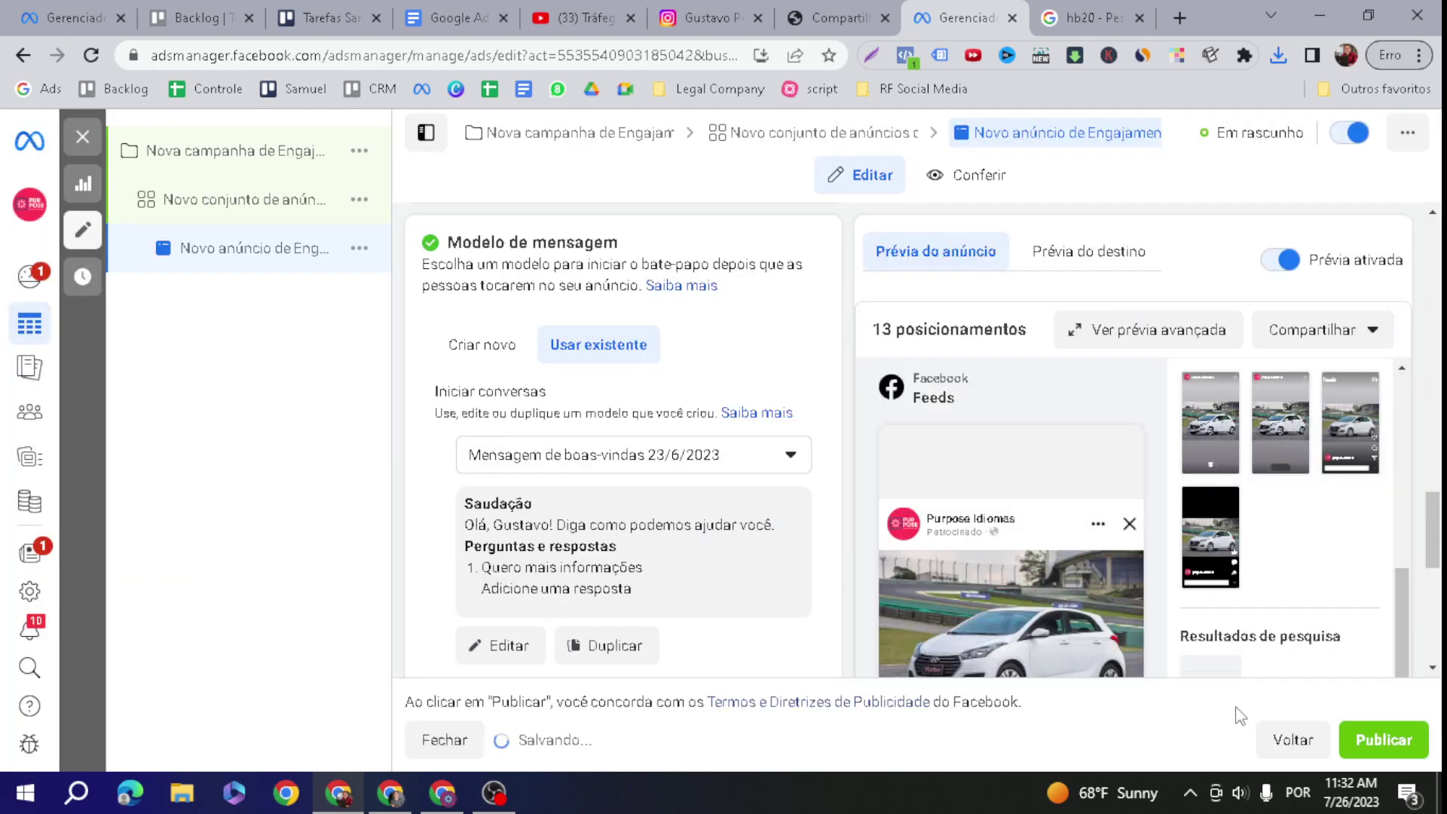
scroll(904, 621, down, 5)
scroll(897, 614, up, 10)
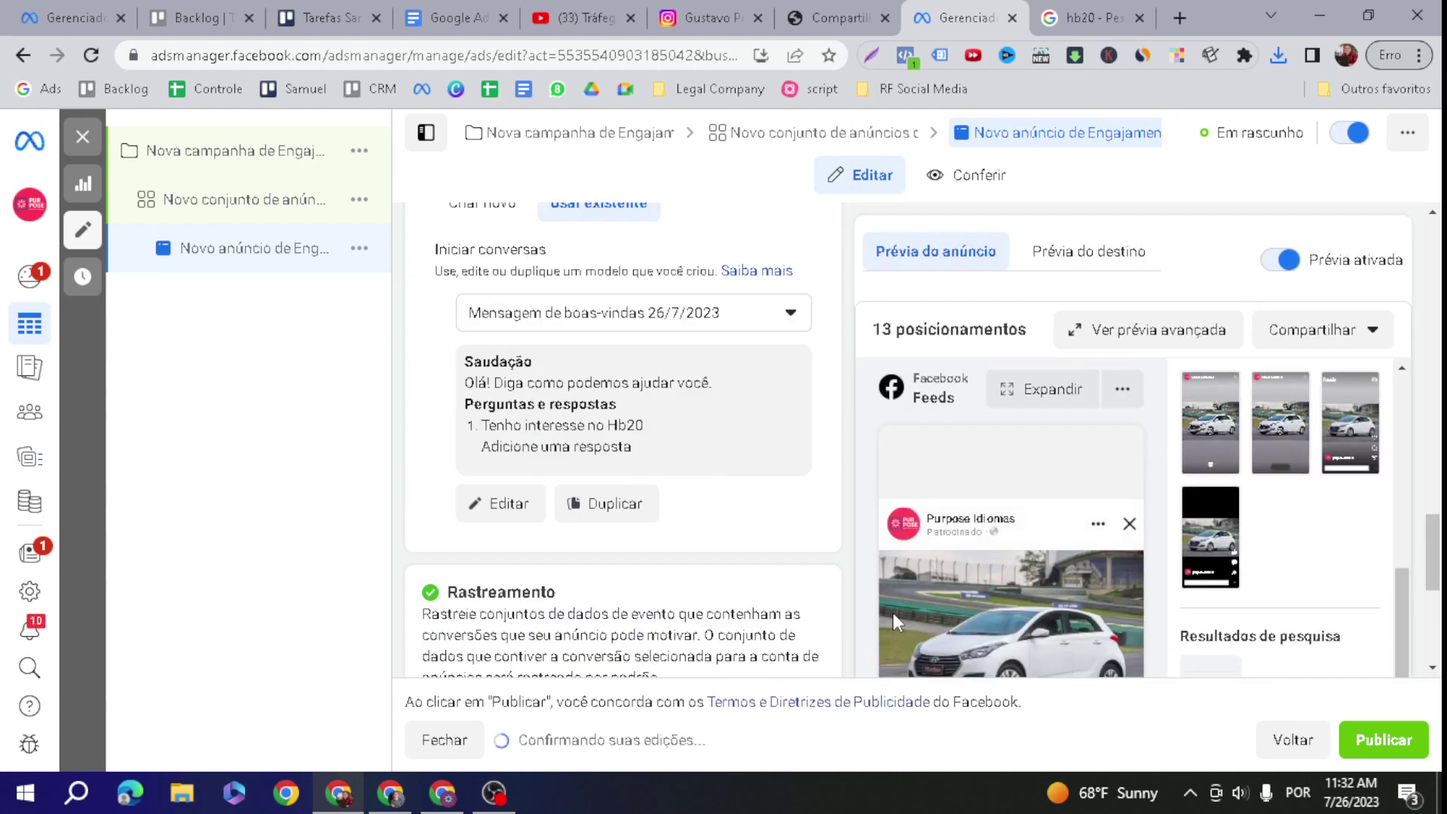